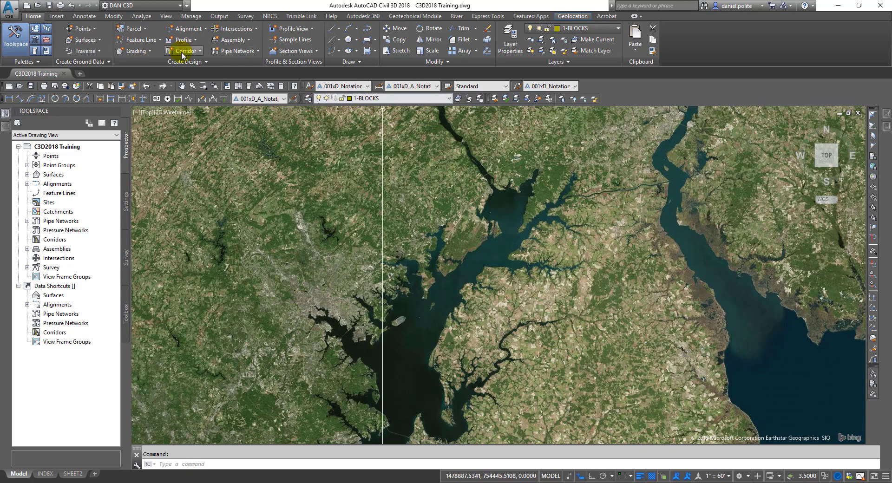
Start a point import with the point creation tools and add Points Example.txt as the source file.
click(79, 30)
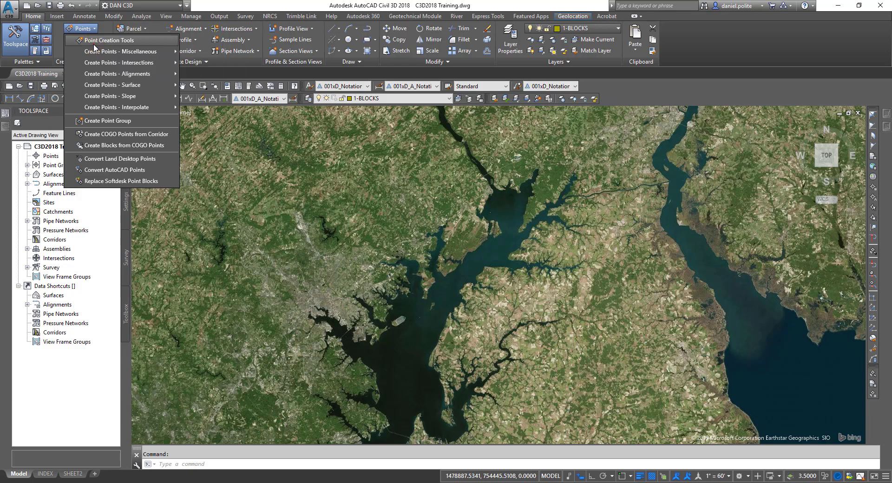
click(94, 43)
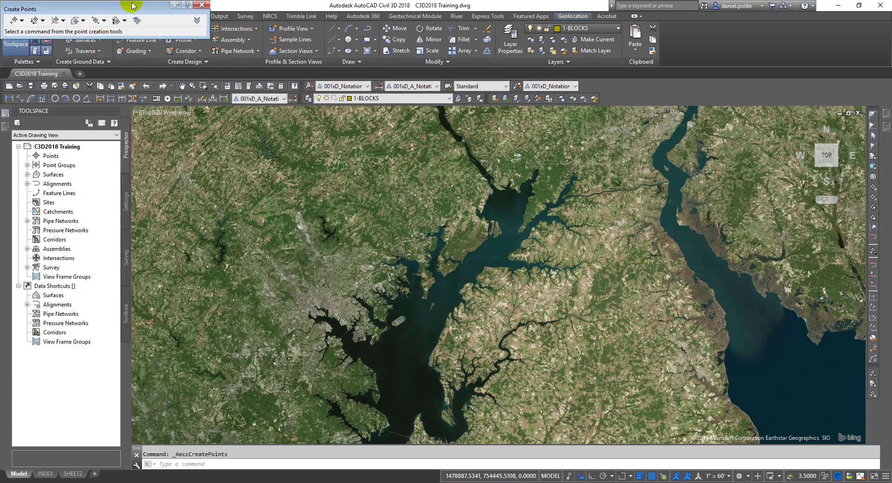
drag(132, 3, 283, 138)
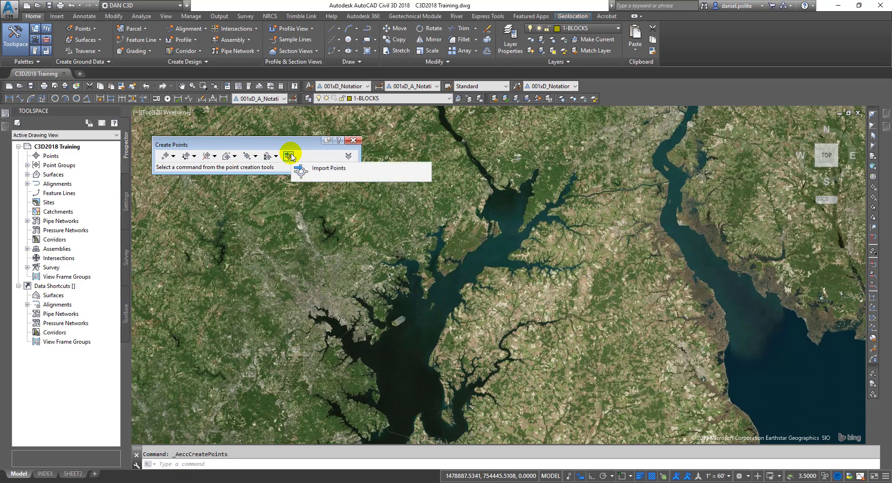
click(288, 156)
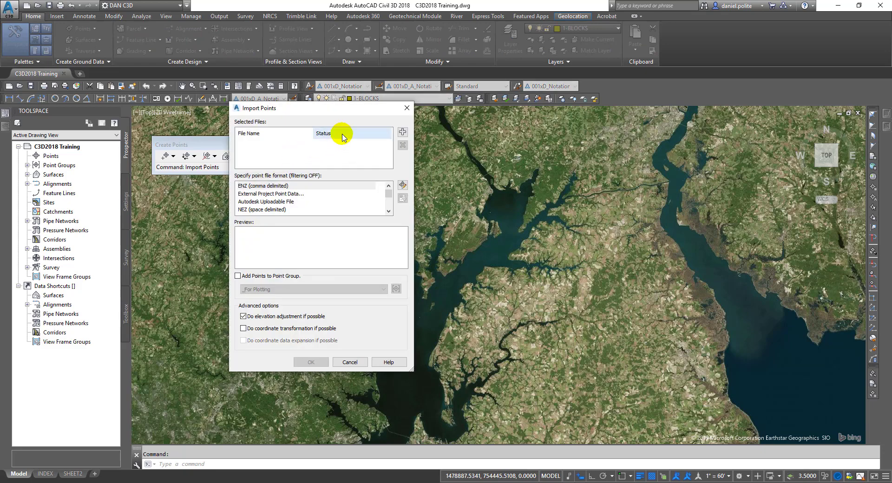
click(402, 132)
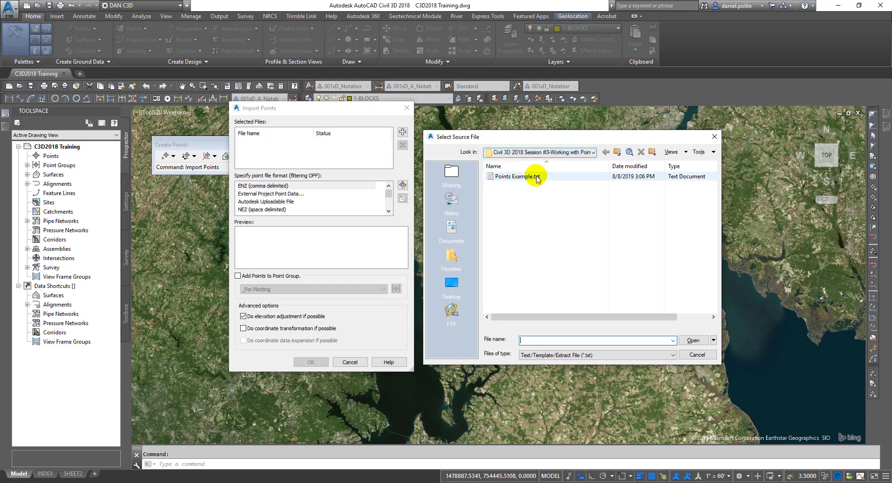
click(535, 178)
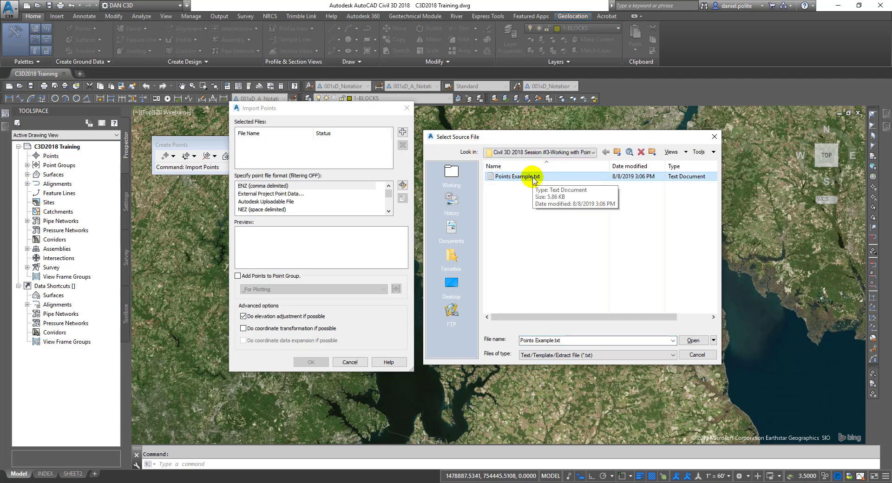
click(691, 341)
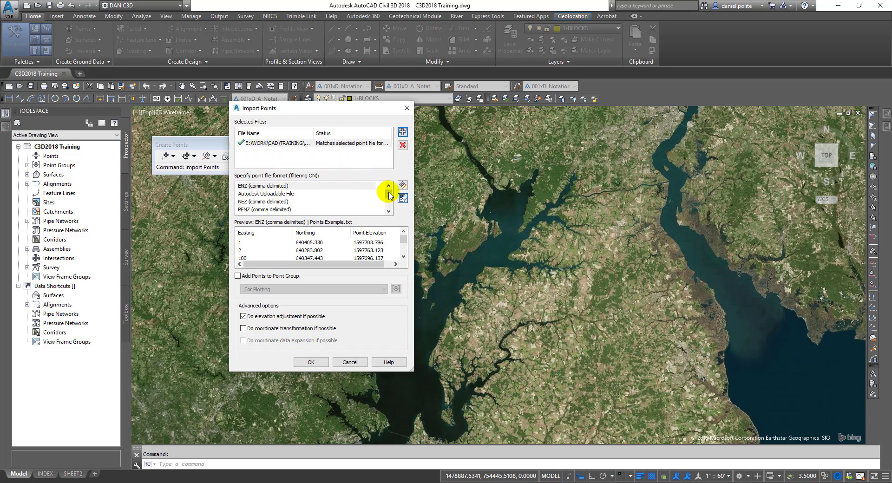
Set the point file format to PNEZD (comma delimited) and check the columns in the preview.
drag(389, 195, 388, 202)
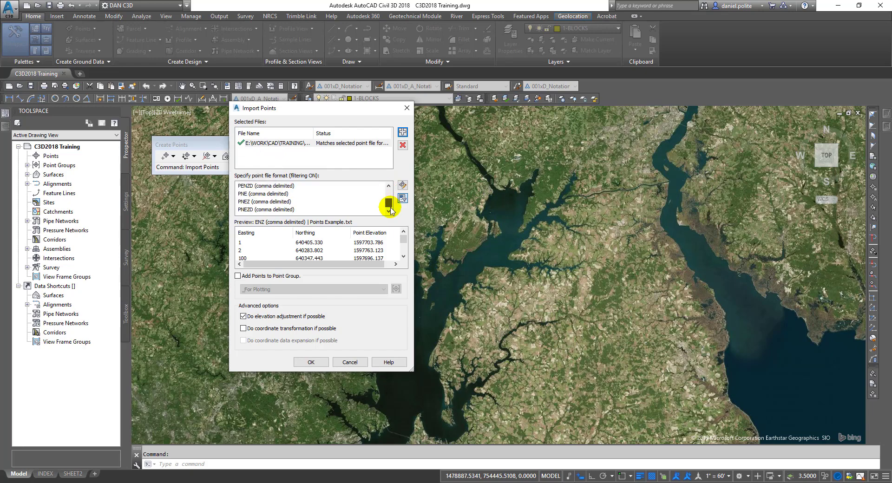
click(266, 212)
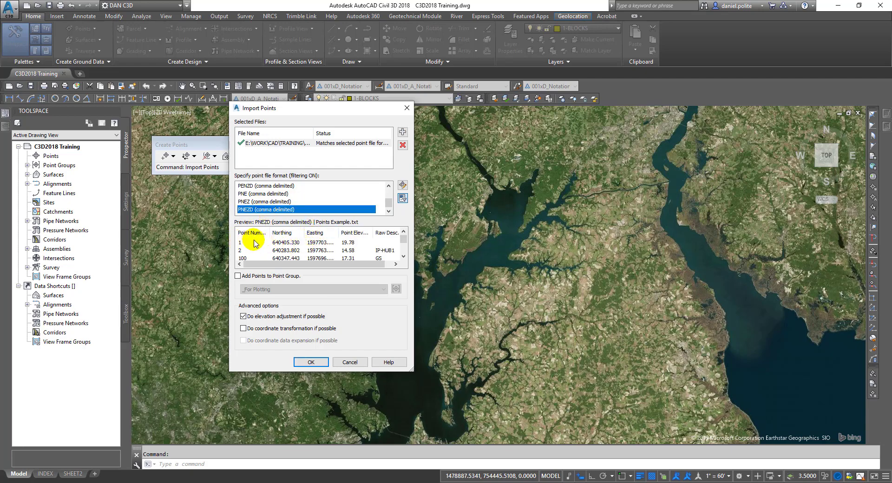
mouse_move(402, 238)
mouse_down()
mouse_move(403, 253)
mouse_move(399, 241)
mouse_up()
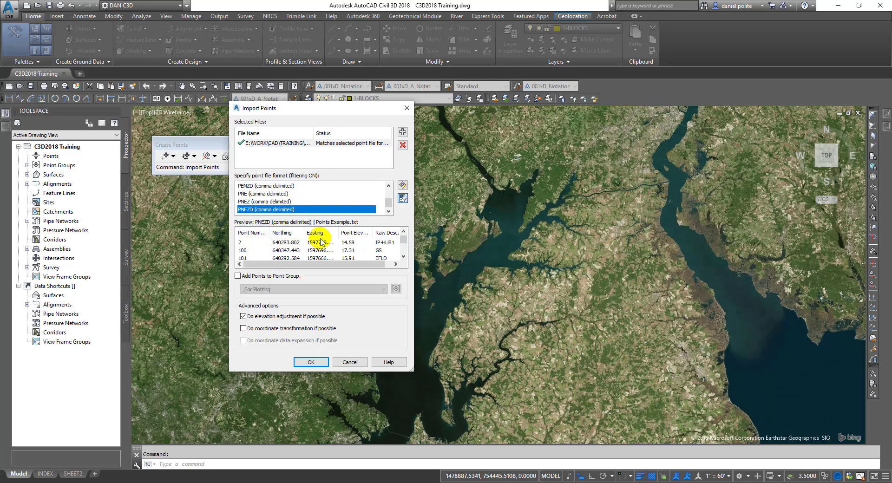
Try the PNE and ENZ comma-delimited formats to compare how the preview assigns the file's columns.
click(257, 194)
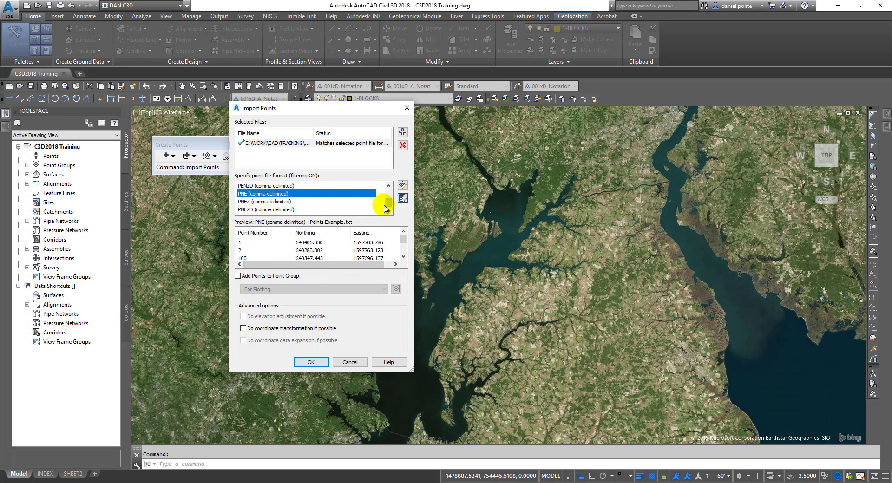
drag(388, 203, 389, 190)
click(257, 186)
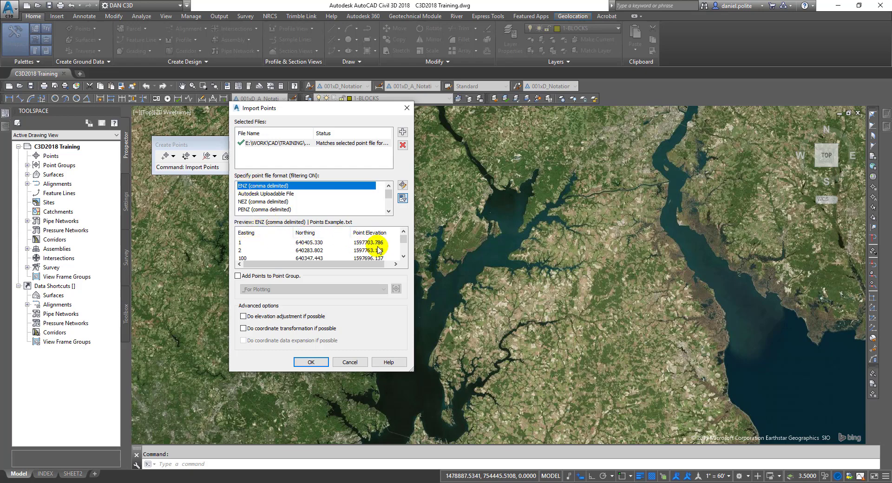
Import the file in PNEZD (comma delimited) format with elevation adjustment enabled.
drag(389, 194, 388, 205)
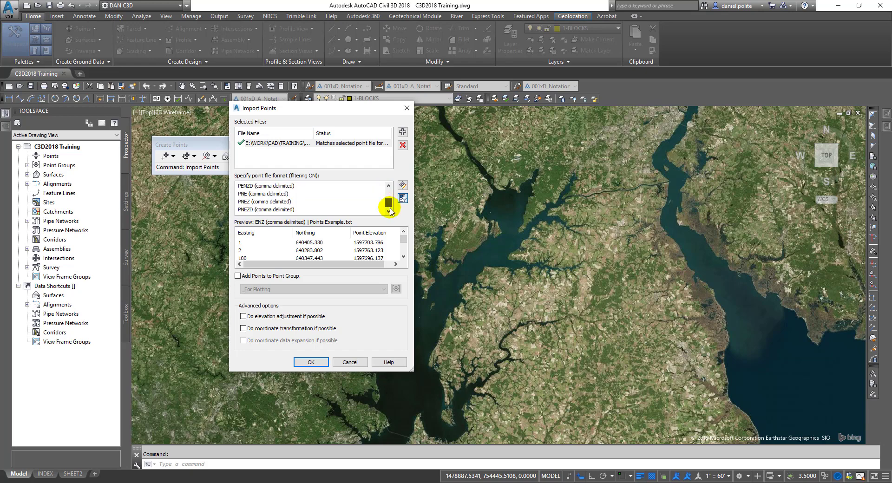
click(274, 210)
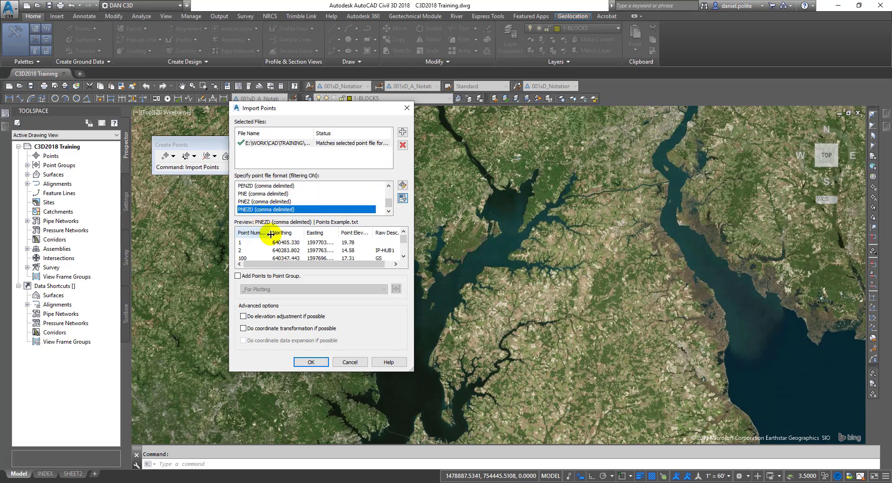
drag(271, 235, 299, 232)
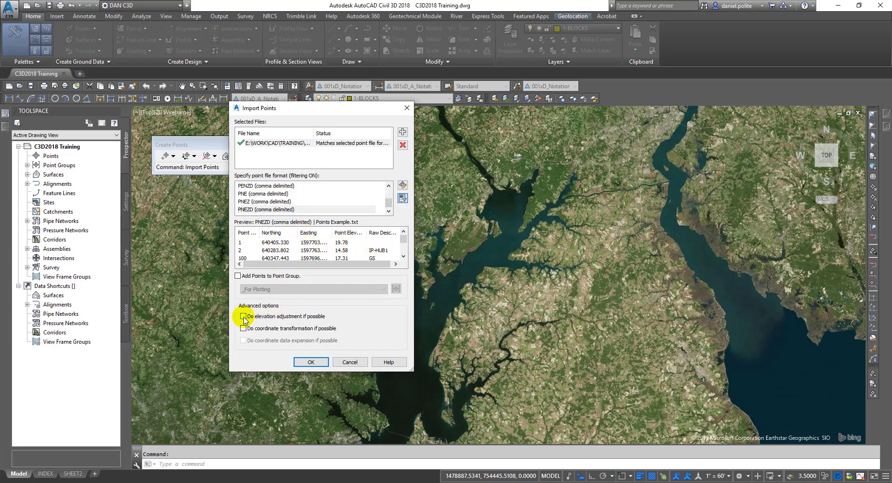
click(243, 316)
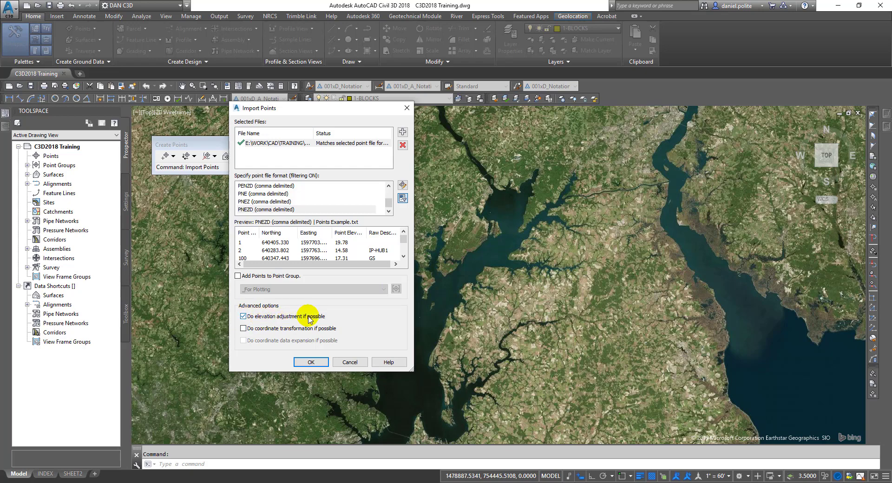
click(302, 362)
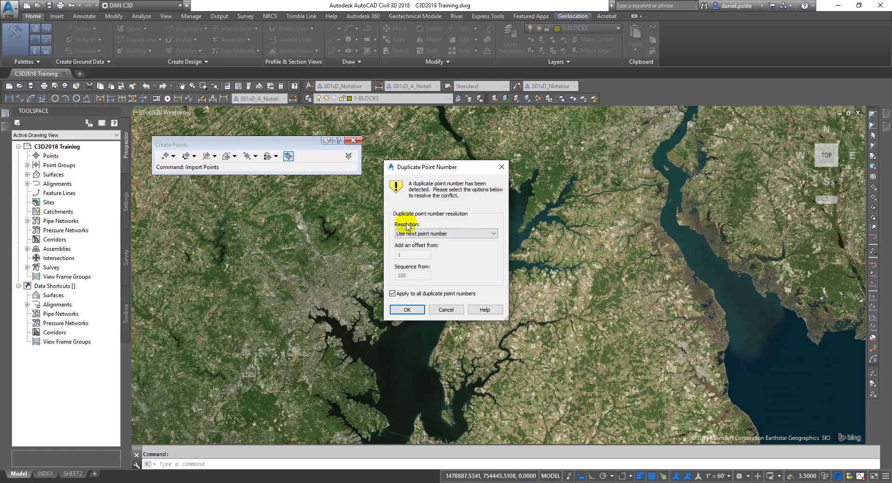
Resolve all duplicate point numbers with Overwrite and close the point creation tools.
click(453, 236)
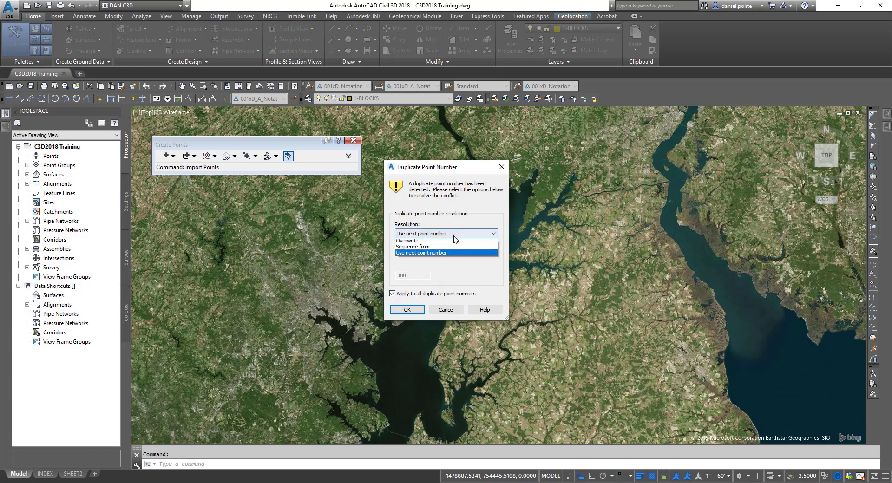
click(418, 254)
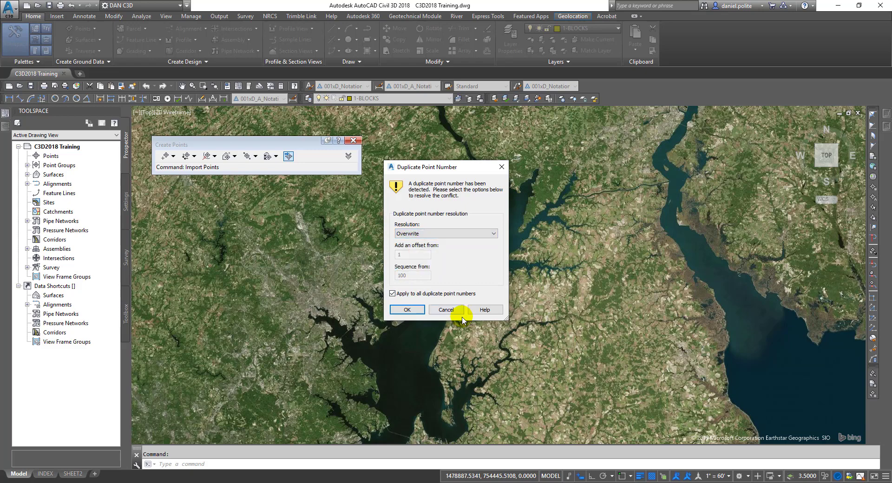
click(407, 310)
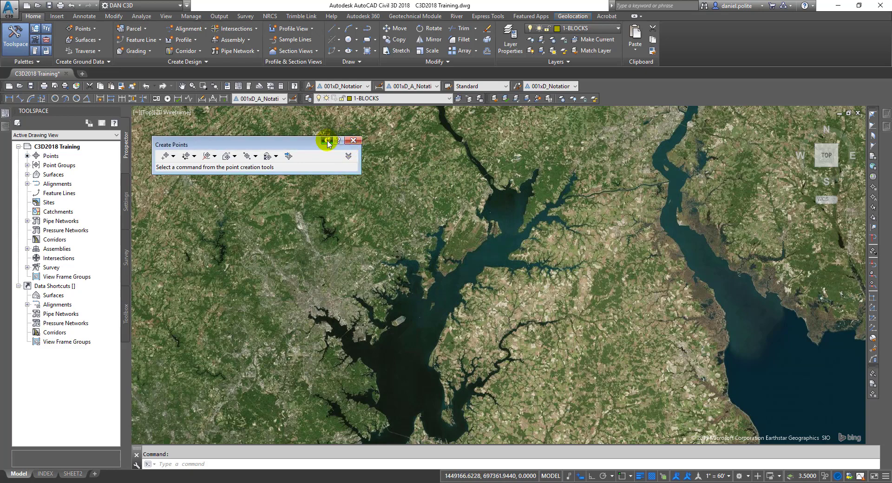
click(352, 140)
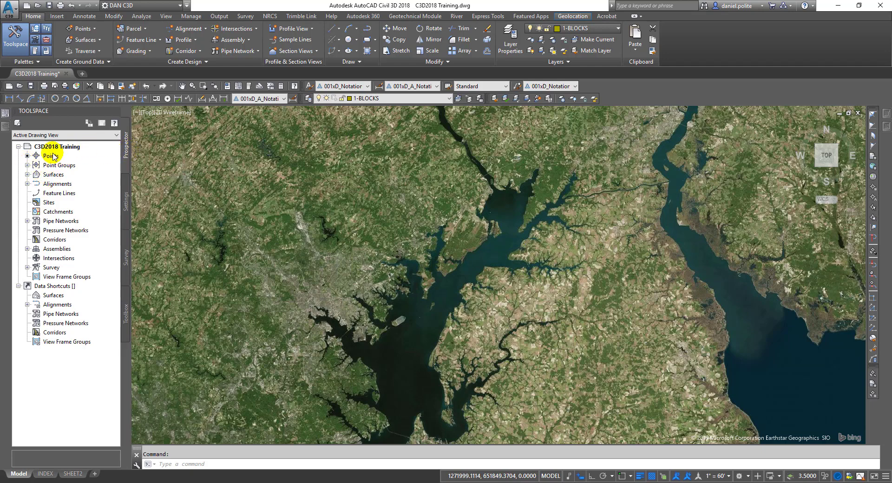
Expand the drawing's point groups and update them all to include the imported points.
click(27, 165)
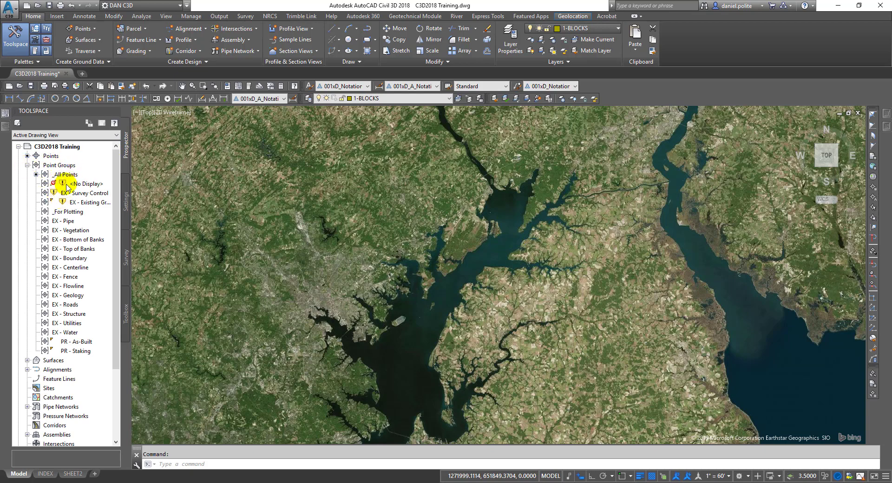
click(59, 166)
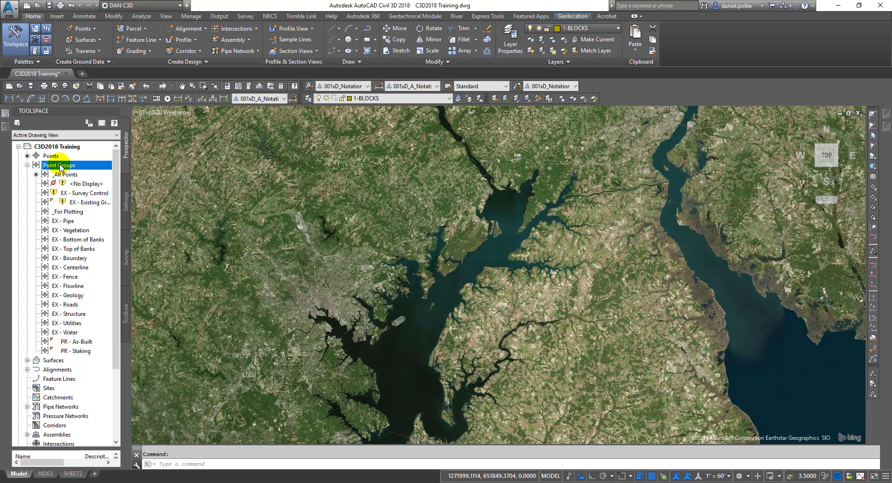
right_click(59, 166)
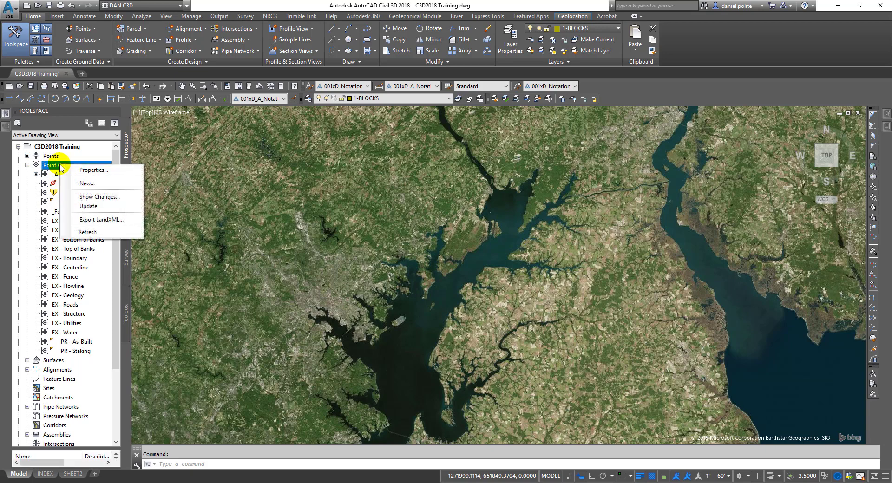
click(99, 208)
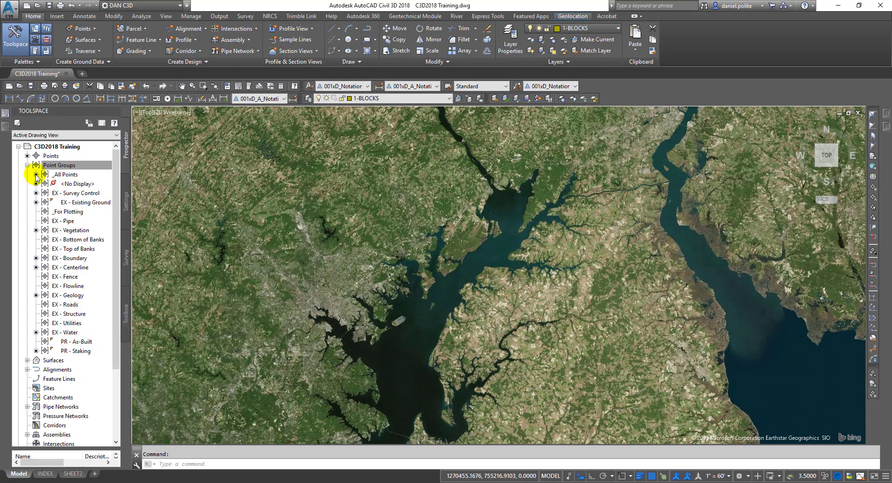
Examine the point lists of the _All Points and EX - Survey Control groups, resizing the list area as needed.
click(62, 175)
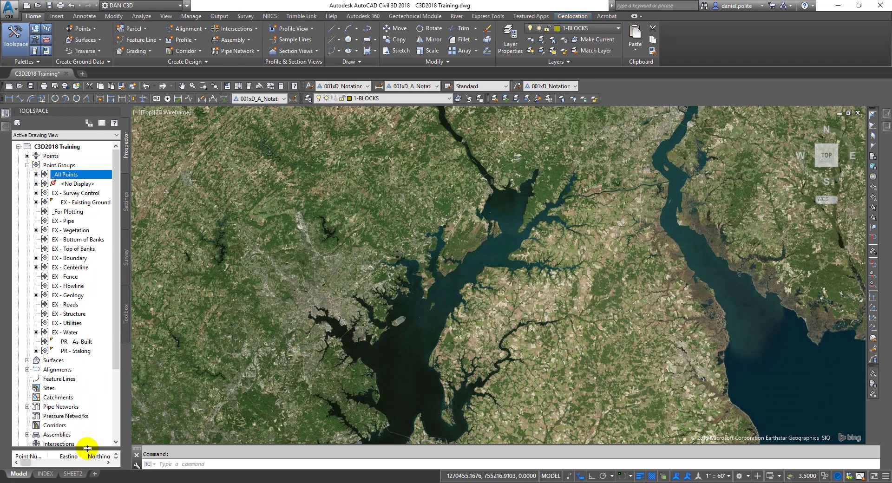
drag(88, 448, 92, 347)
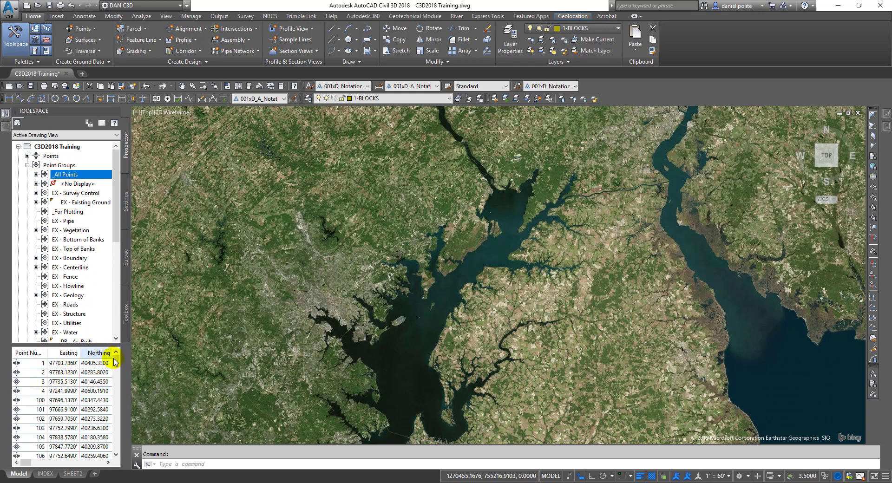
mouse_move(118, 365)
mouse_down()
mouse_move(111, 452)
mouse_move(116, 363)
mouse_up()
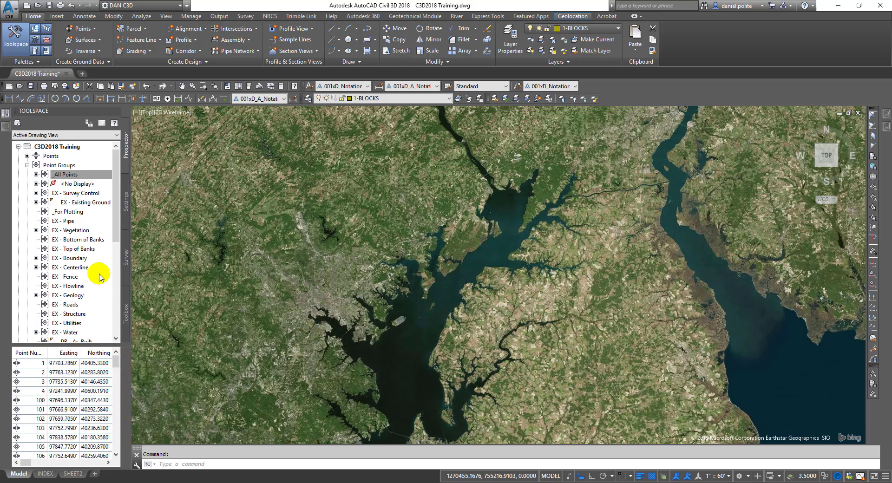
click(71, 193)
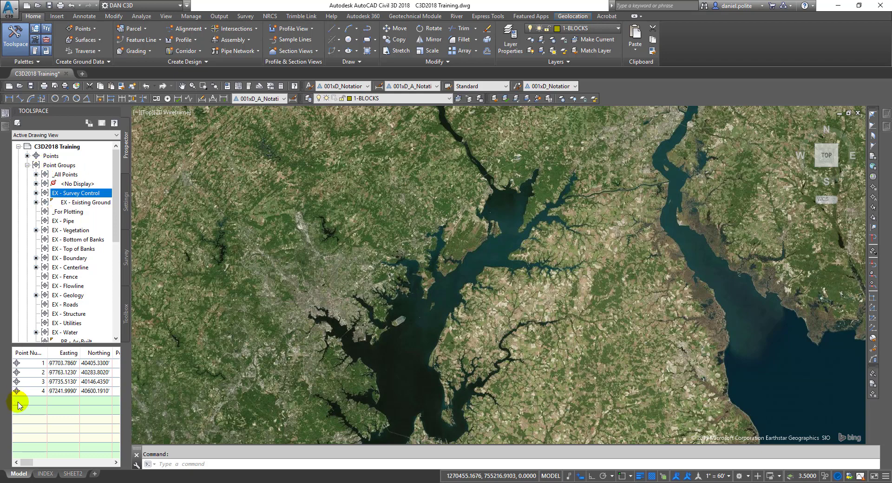
drag(46, 344, 41, 414)
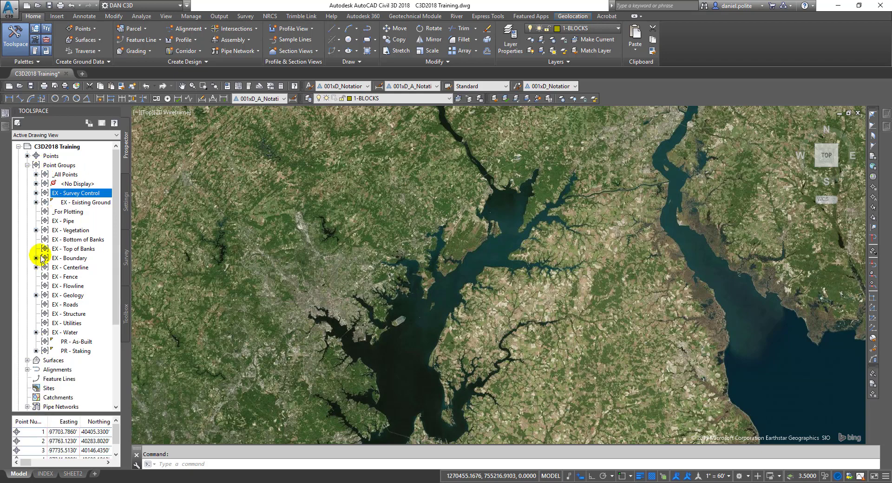
Run the update on the whole Point Groups collection again.
click(54, 166)
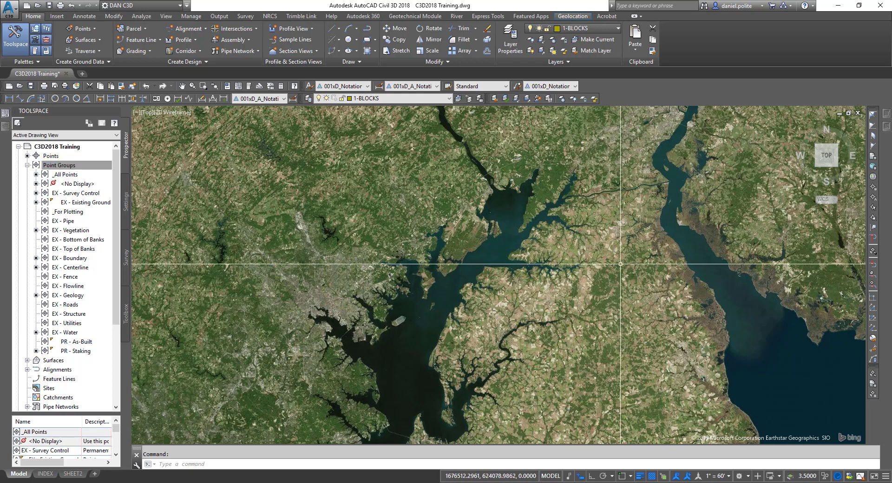
click(68, 167)
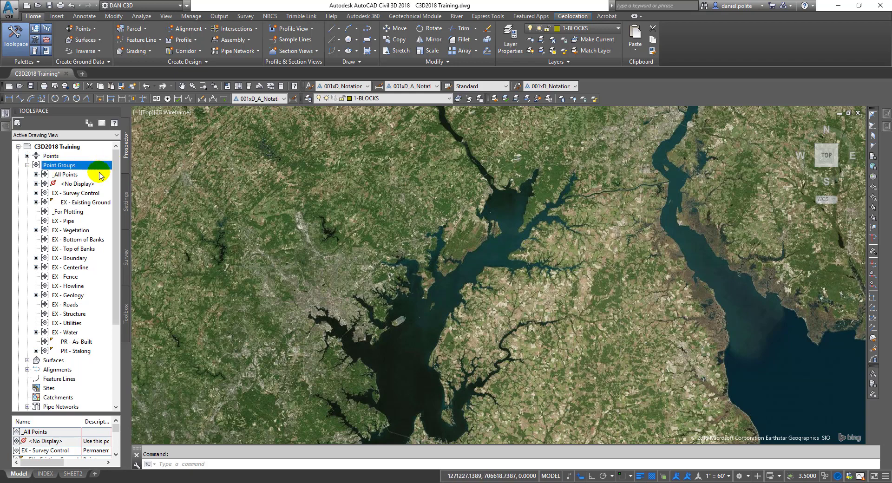
right_click(64, 167)
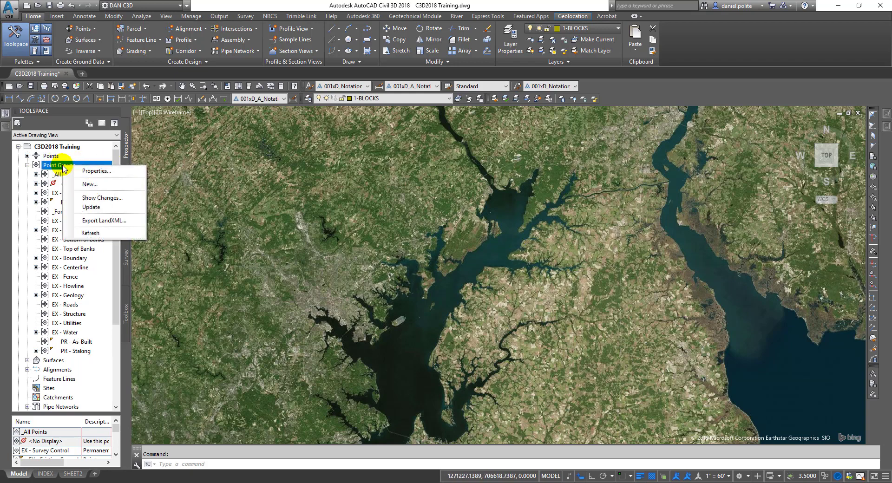
click(93, 207)
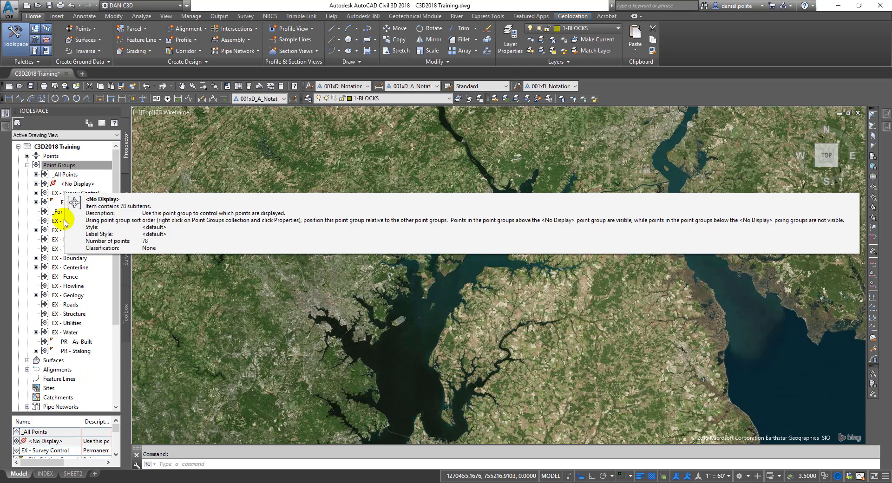
Zoom the drawing to the imported survey points using the Points collection.
click(53, 157)
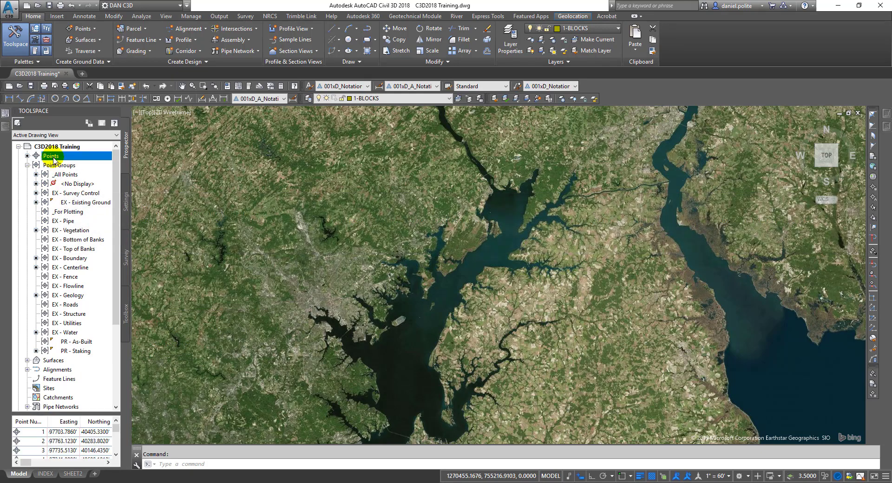
right_click(54, 159)
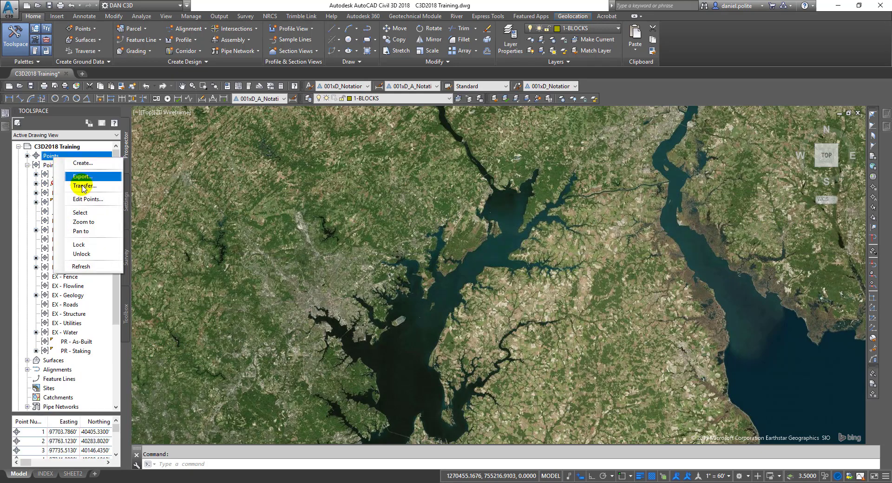
click(88, 222)
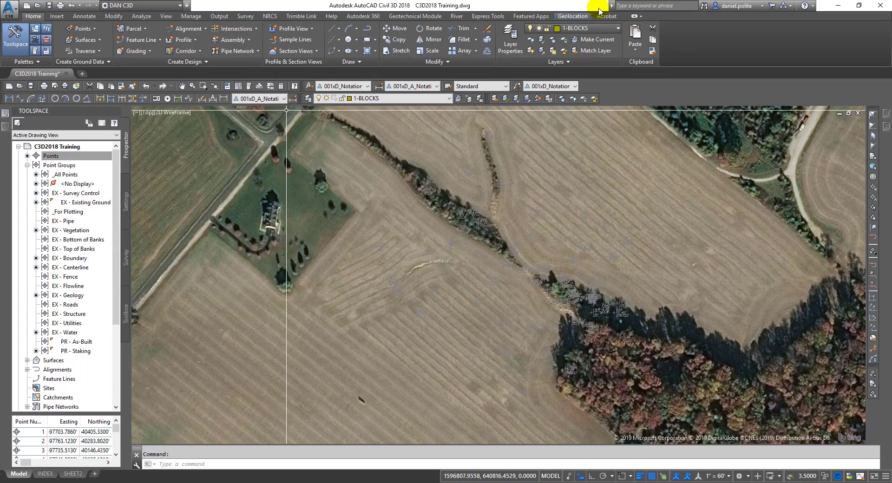
Turn off the aerial map behind the survey points and frame the points in the view.
click(572, 16)
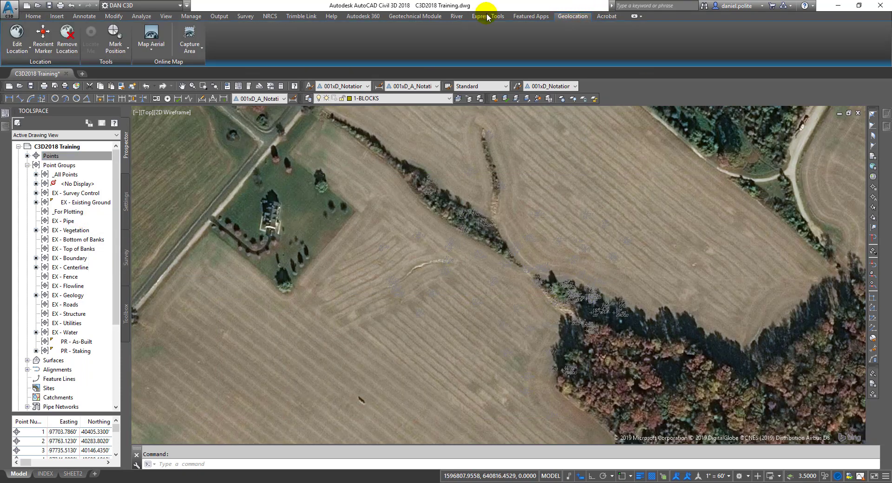
click(151, 48)
click(168, 122)
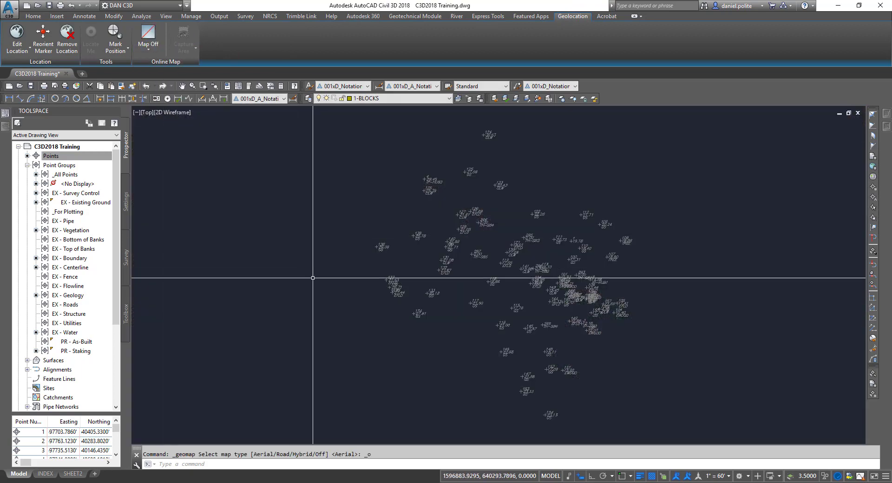
middle_drag(560, 275, 490, 275)
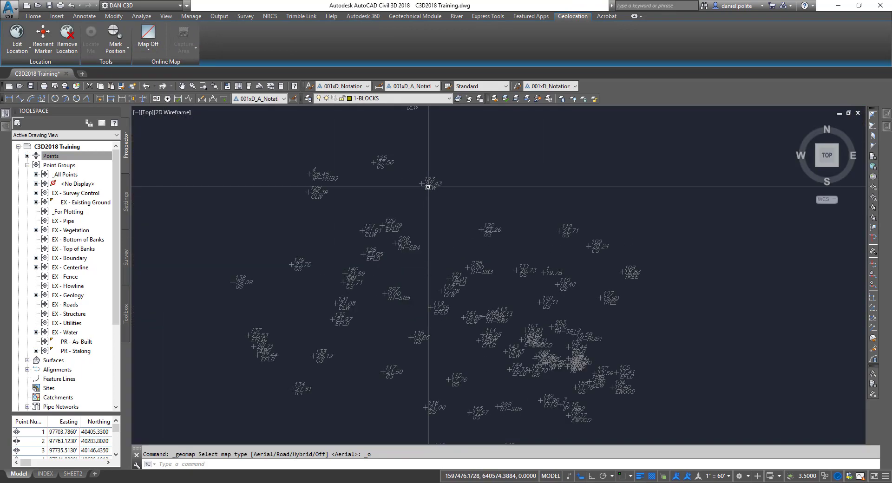
scroll(396, 272, up, 3)
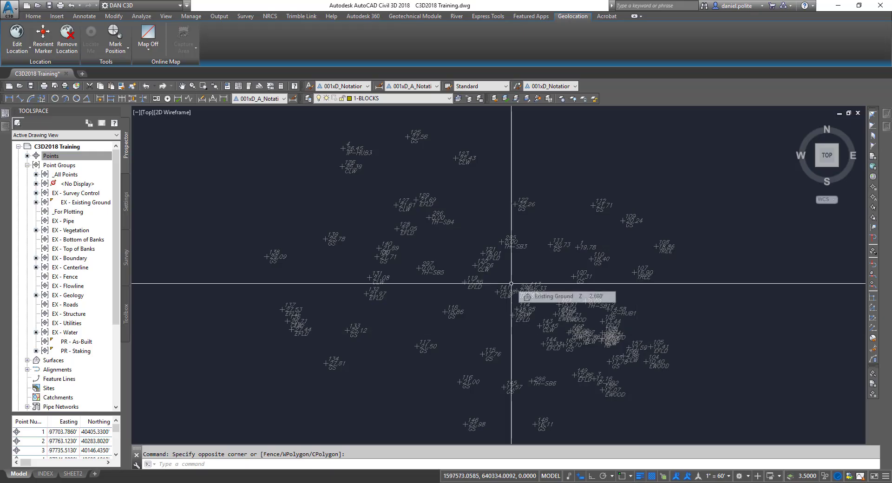
Set the Existing Ground surface's style to EX Contours (1 and 5) in its surface properties and apply it.
click(80, 192)
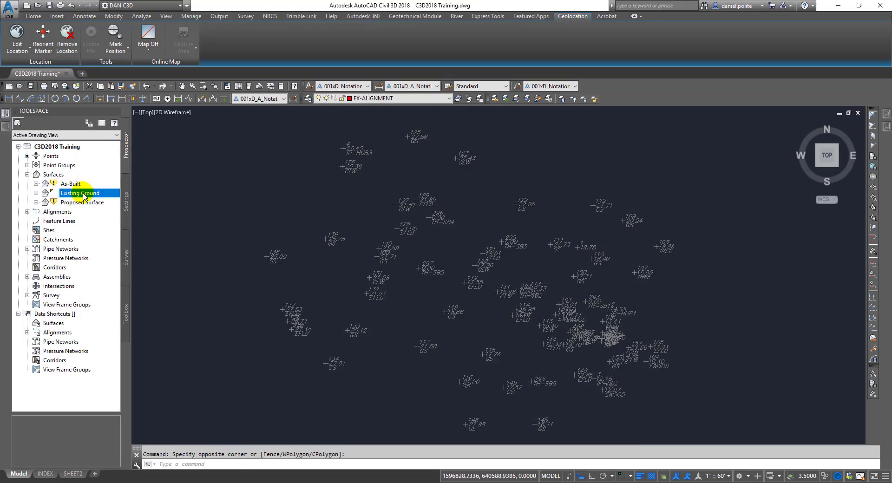
right_click(83, 195)
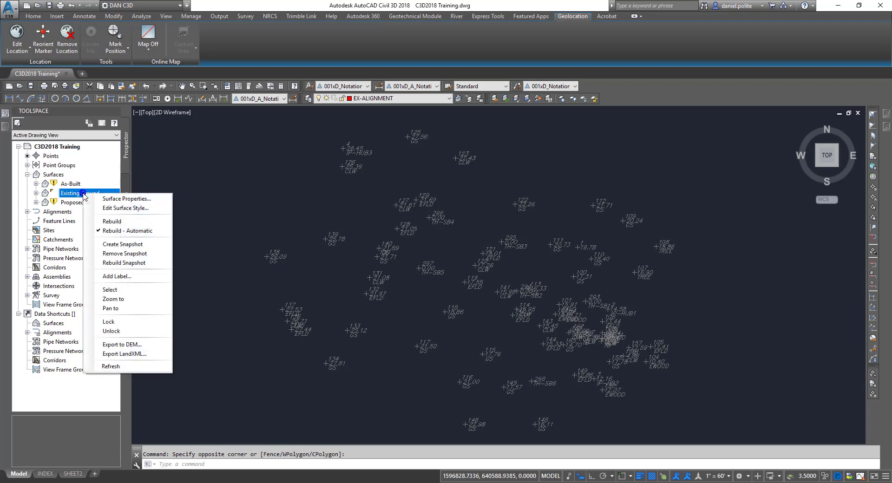
click(113, 198)
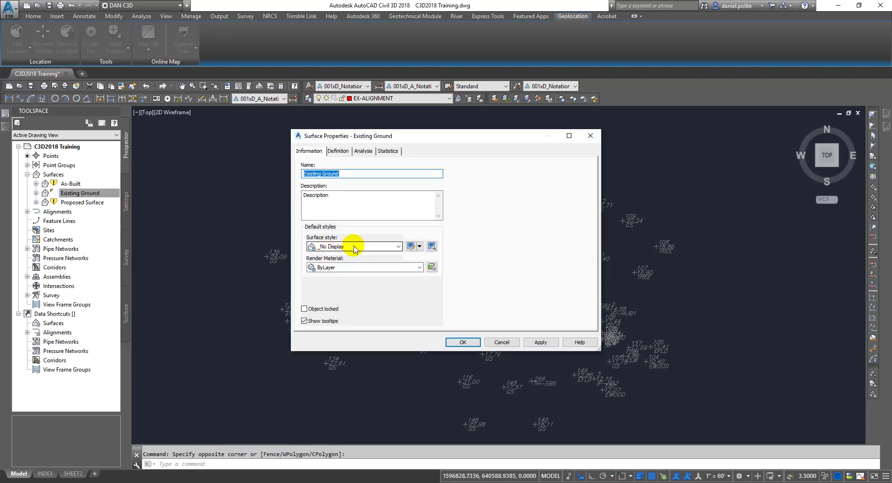
click(354, 249)
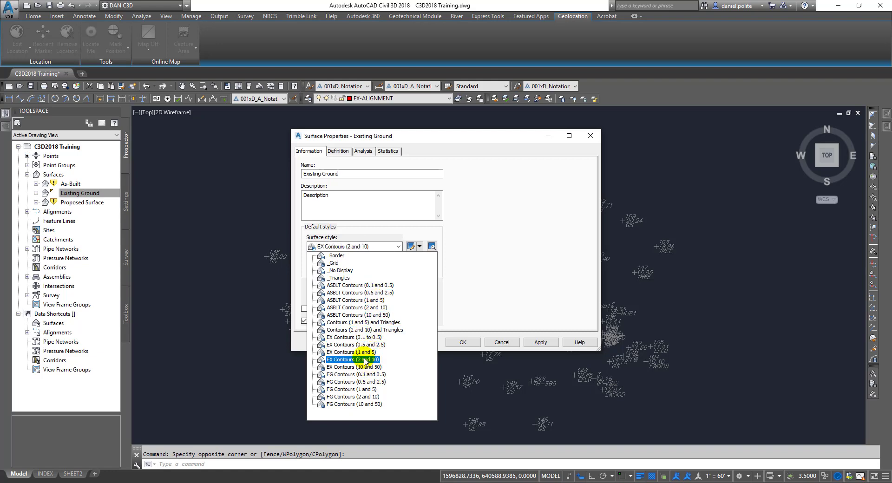
click(364, 352)
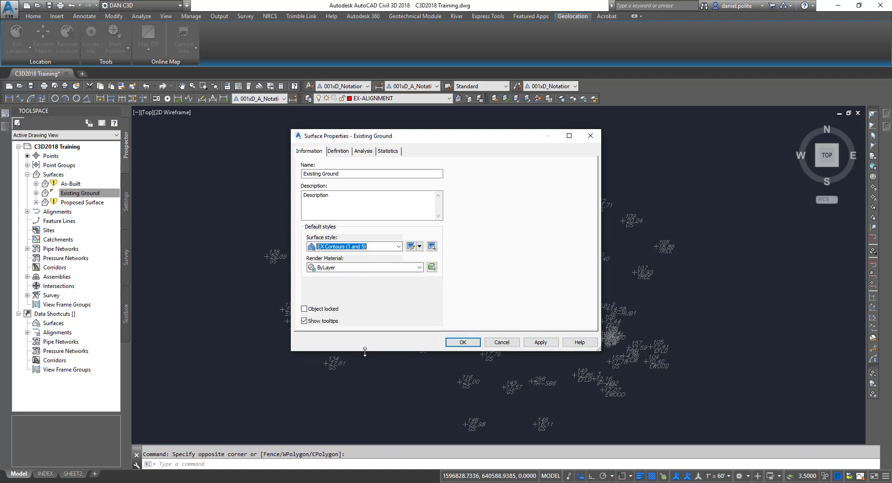
click(540, 342)
click(462, 342)
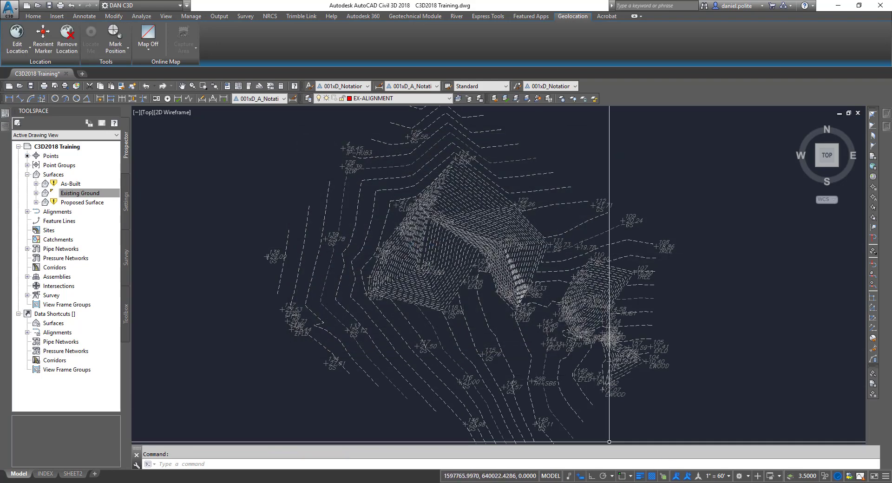
Set the annotation scale to 1" = 40' and switch to PowerPoint to consult the slide on readable text size.
click(714, 476)
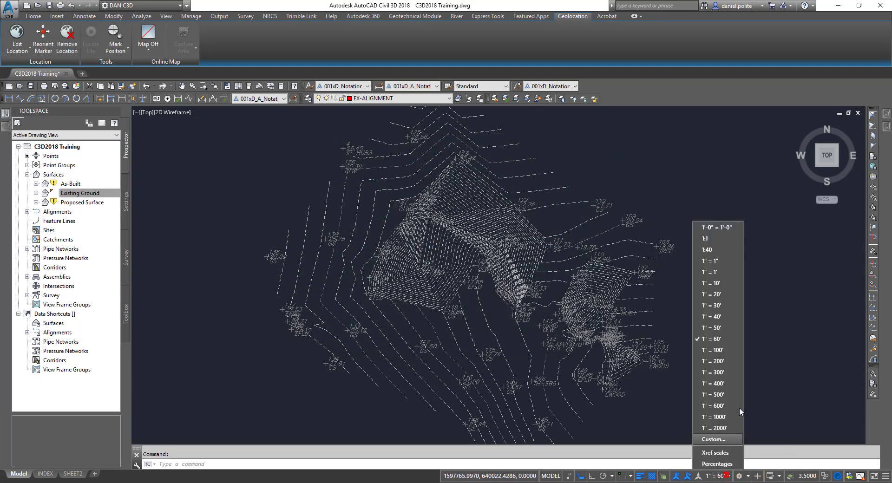
click(711, 316)
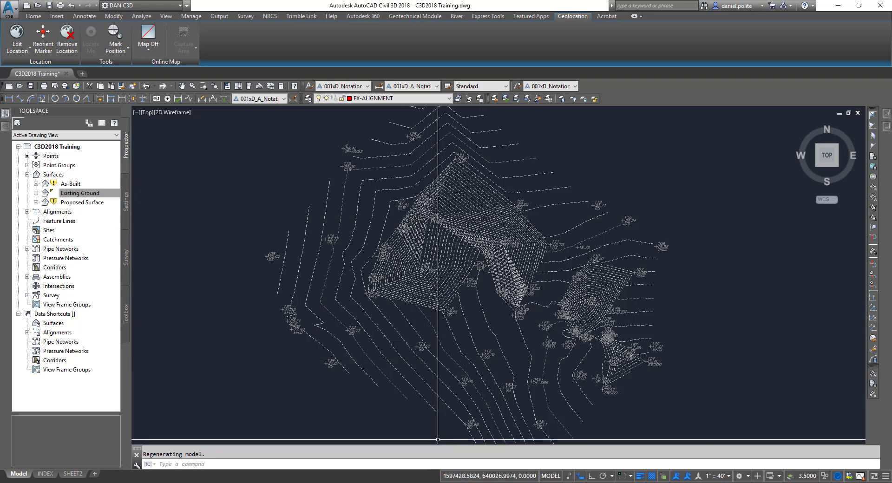
key(alt+Tab)
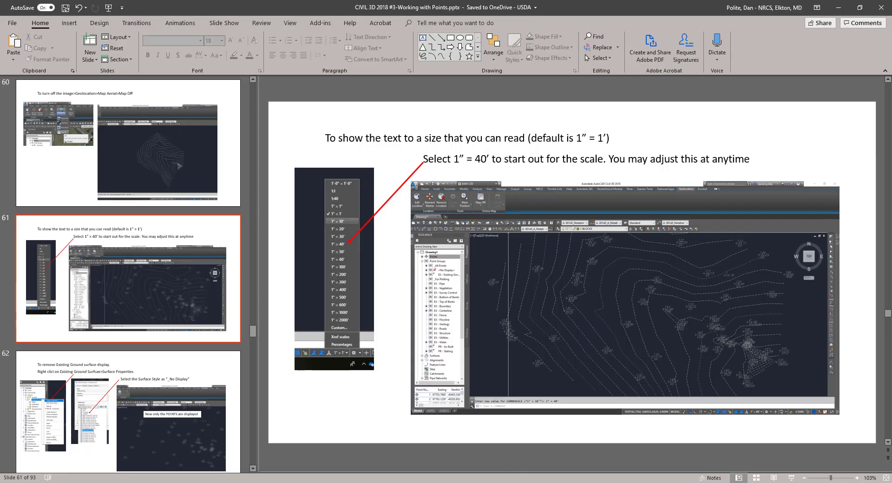
click(791, 477)
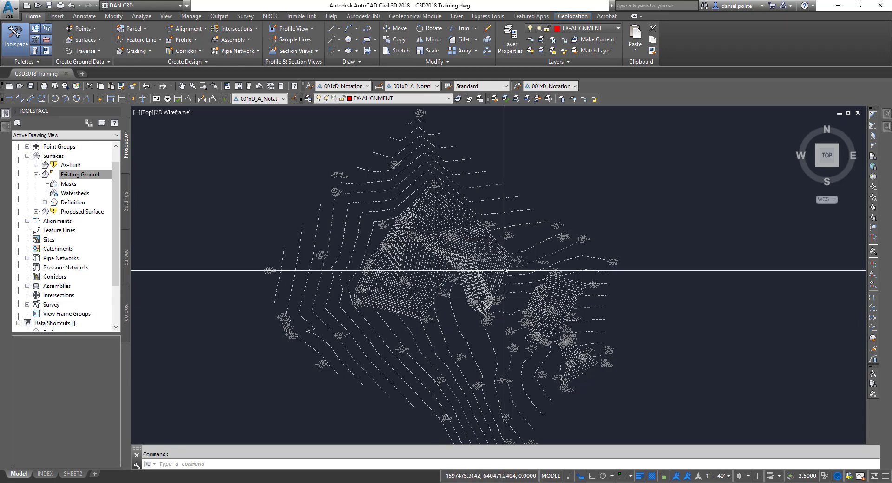
Set the drawing's annotation scale to 1" = 10'.
click(726, 476)
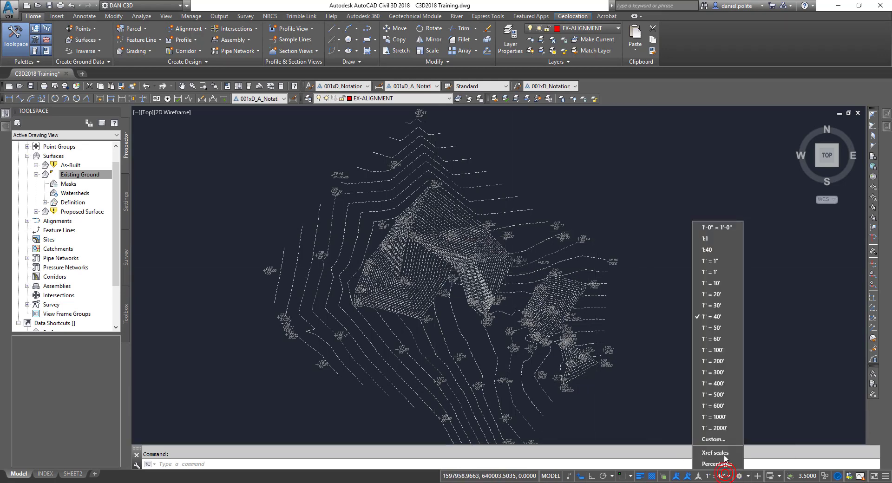
click(719, 291)
scroll(464, 195, up, 8)
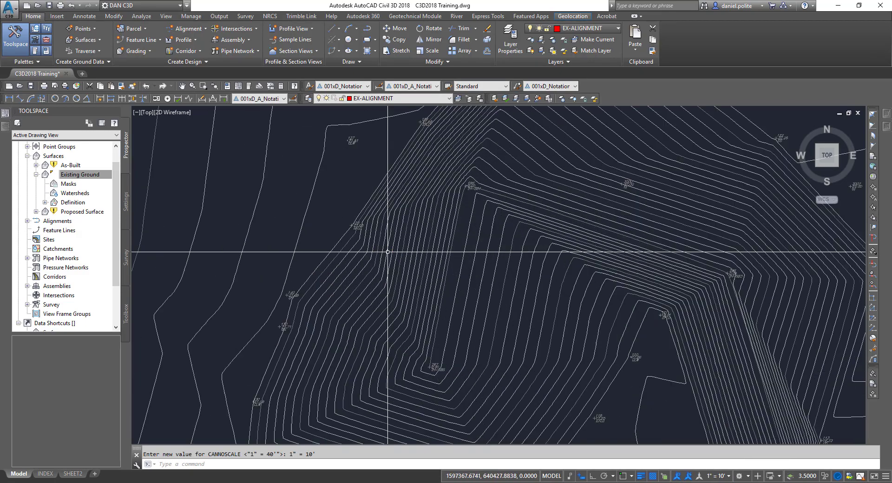
Examine the Existing Ground contours around the TH-SB test hole points and the neighbouring survey points.
scroll(504, 189, down, 8)
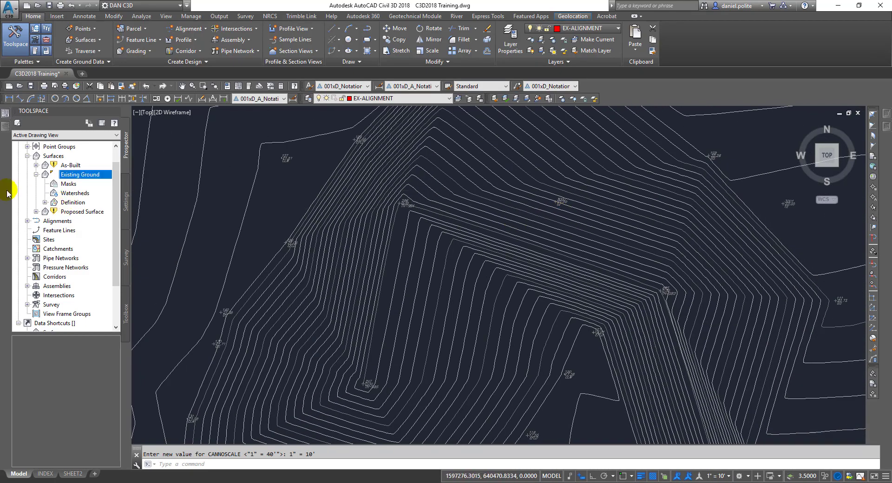
scroll(406, 202, up, 5)
scroll(406, 202, down, 3)
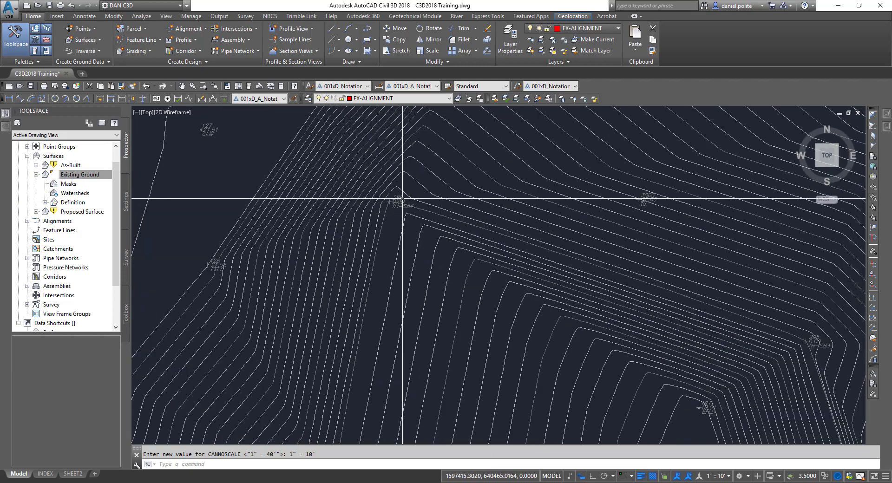
middle_drag(424, 210, 476, 200)
scroll(562, 189, up, 2)
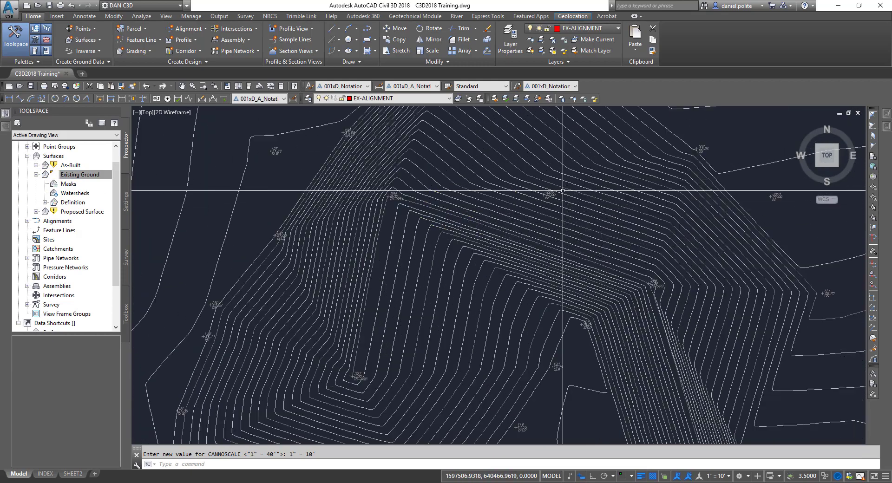
scroll(562, 189, down, 3)
scroll(600, 246, up, 4)
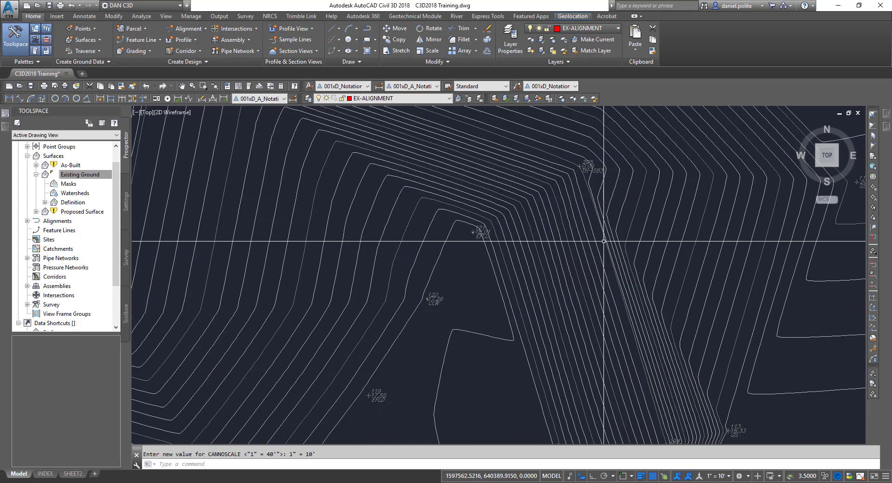
scroll(583, 163, up, 1)
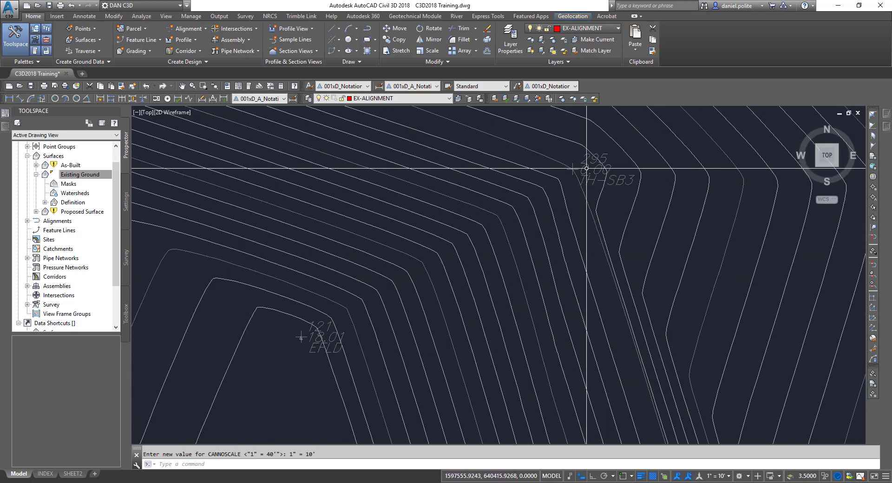
scroll(583, 163, down, 4)
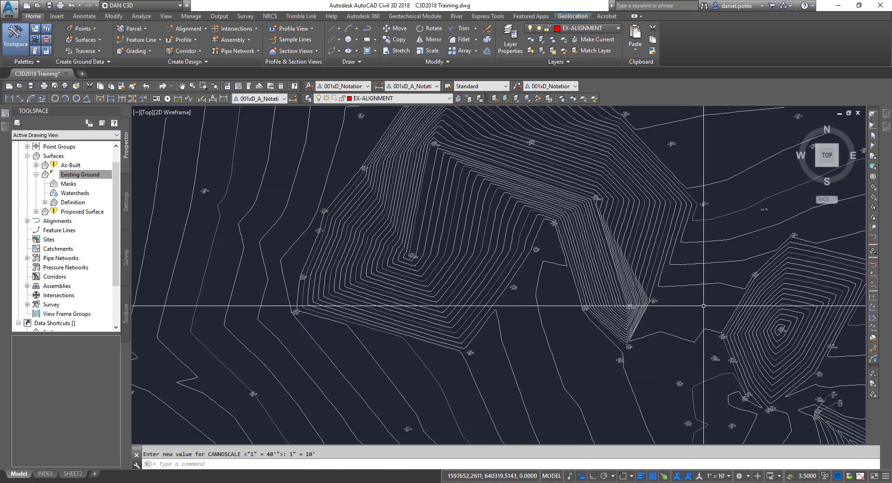
scroll(734, 316, up, 3)
scroll(734, 316, down, 3)
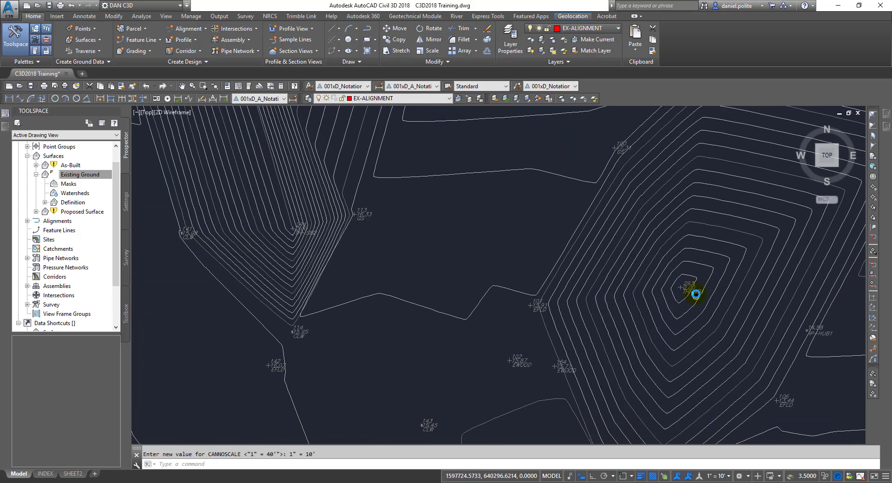
scroll(413, 186, up, 5)
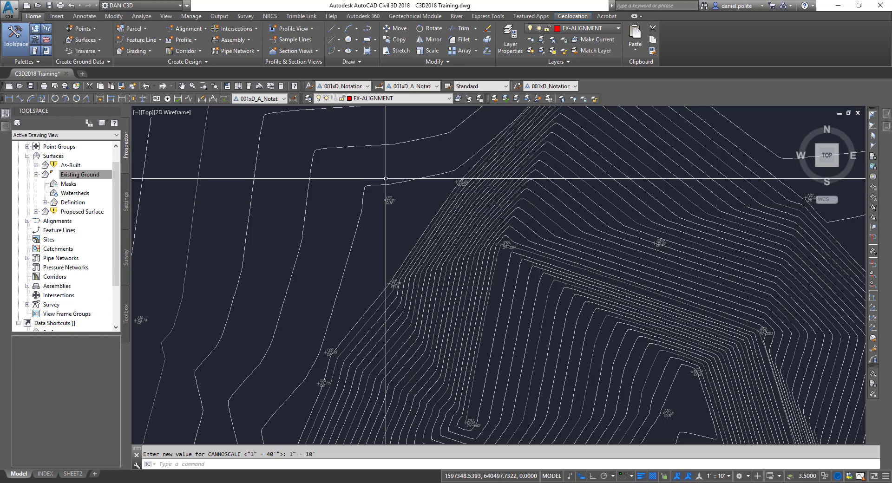
Collapse the surfaces, expand the drawing's point groups and list the points of the EX - Existing Ground group.
click(48, 172)
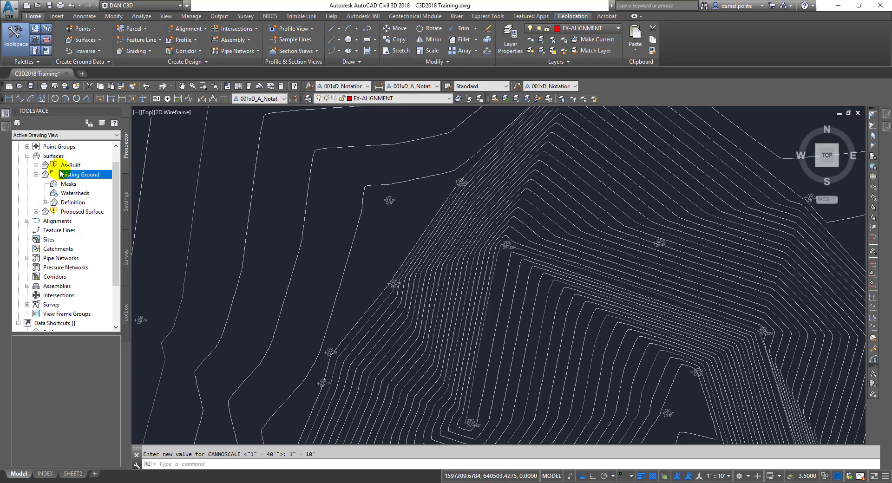
click(27, 156)
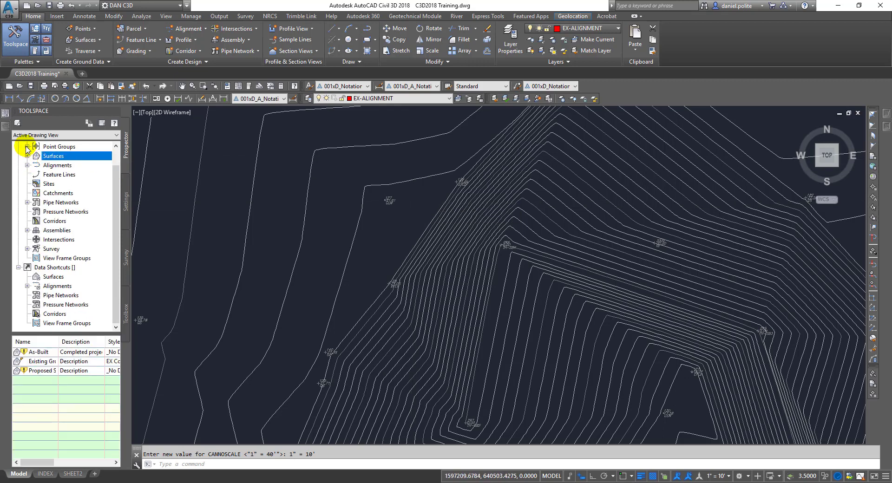
click(27, 147)
scroll(47, 186, up, 1)
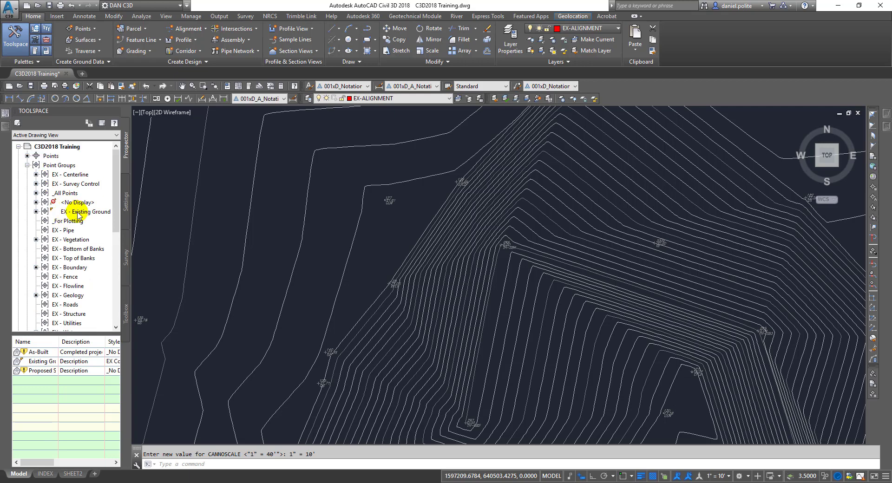
click(78, 213)
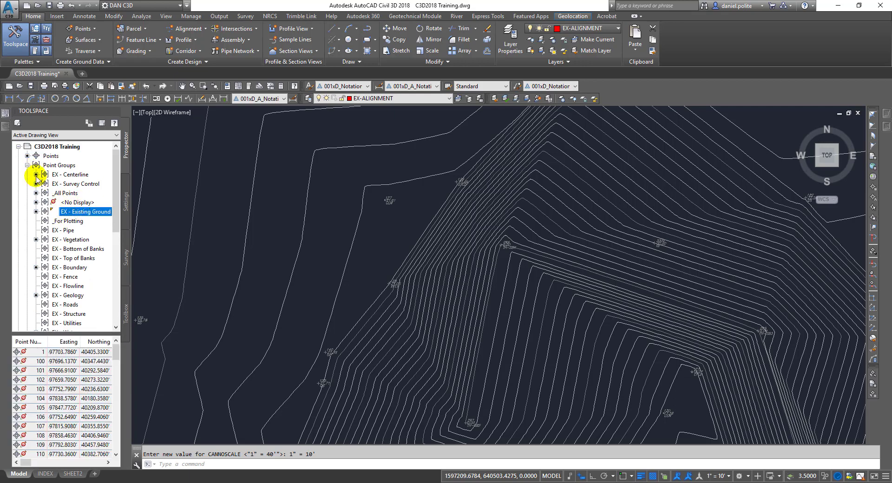
Expand the Existing Ground surface's definition and list the point groups that it uses.
click(27, 165)
click(27, 175)
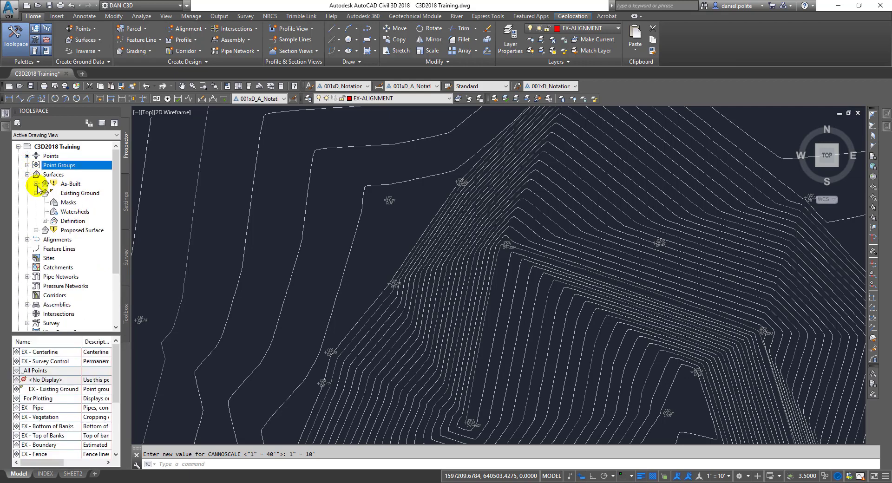
click(36, 193)
click(36, 193)
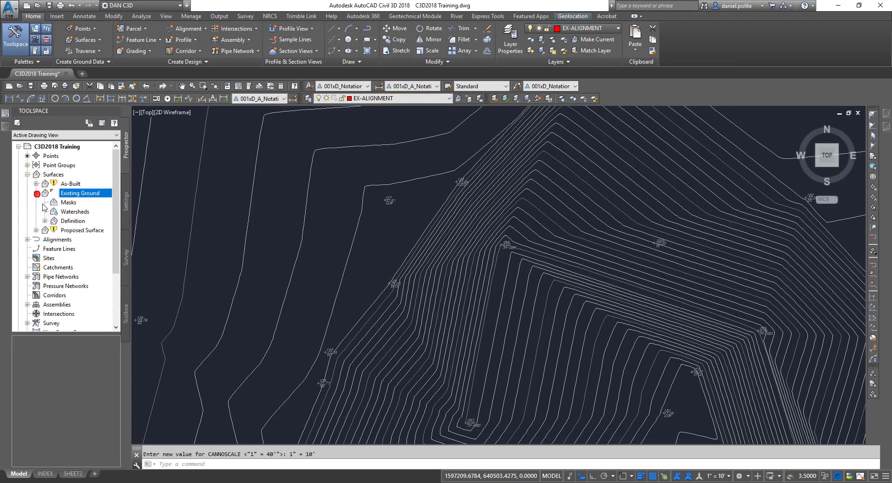
click(45, 221)
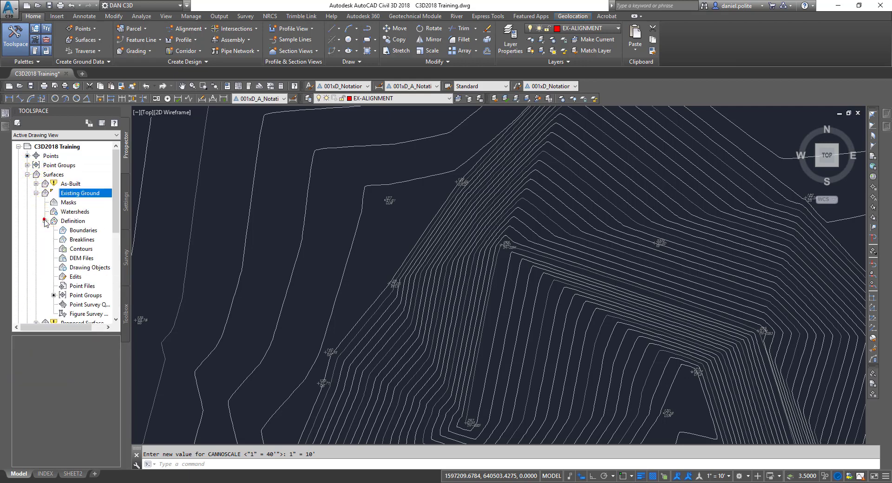
click(81, 296)
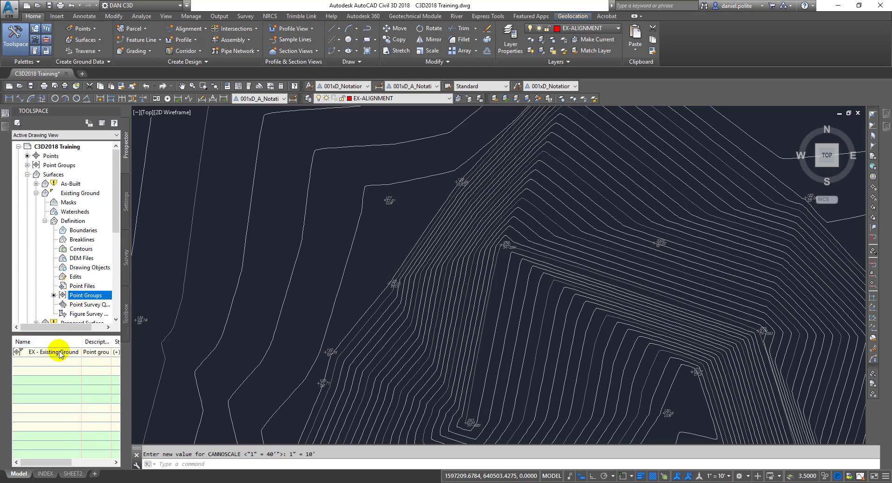
Check the point group used by the Existing Ground surface, collapse the surfaces and expand the drawing's point groups.
mouse_move(59, 355)
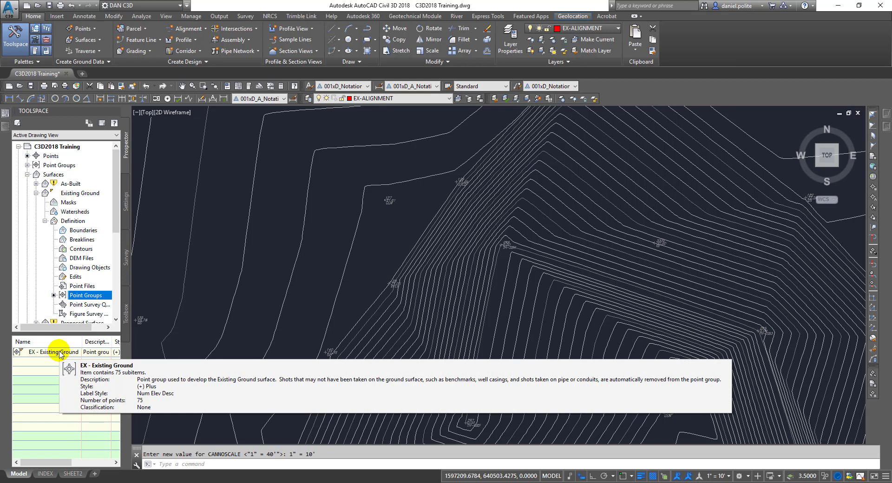
click(37, 193)
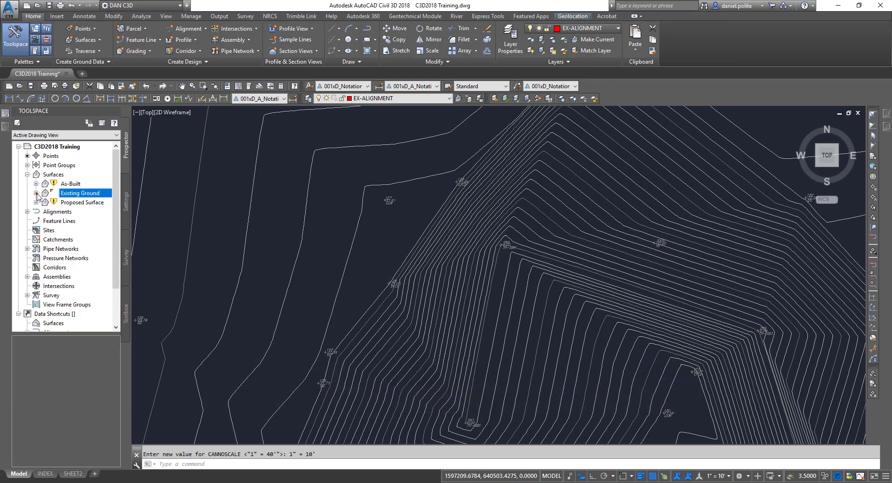
click(27, 174)
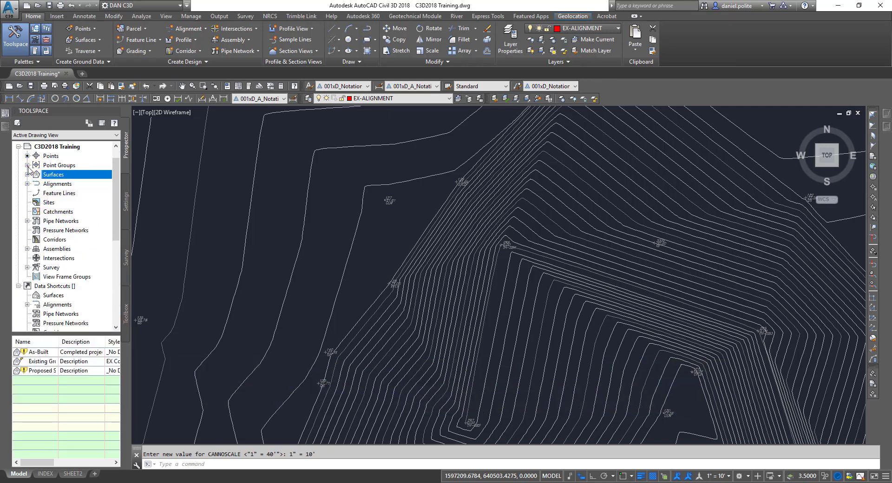
click(27, 166)
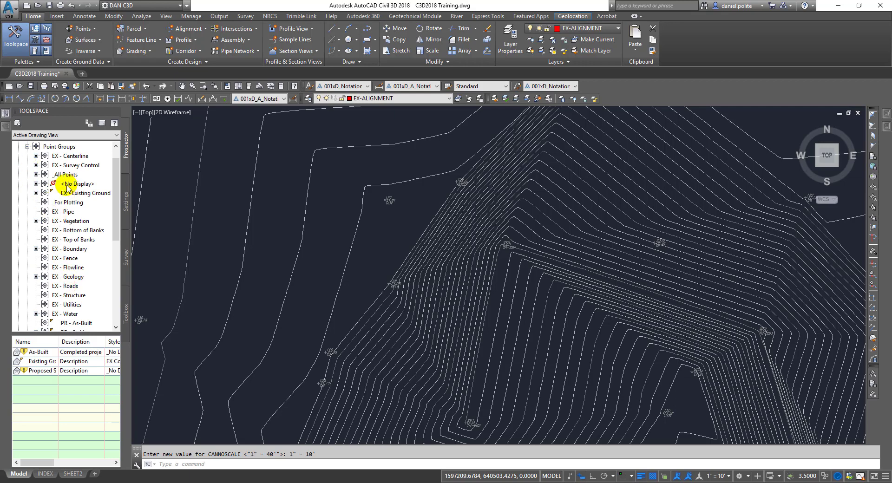
mouse_move(61, 213)
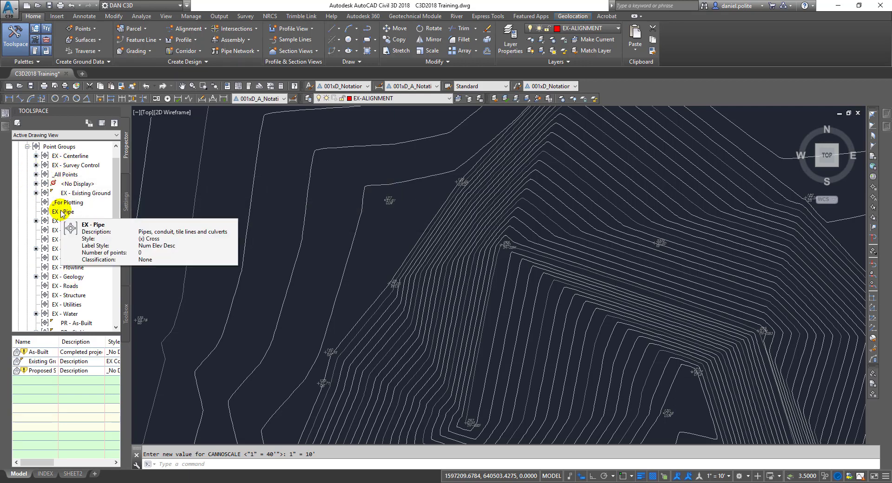
scroll(62, 213, up, 1)
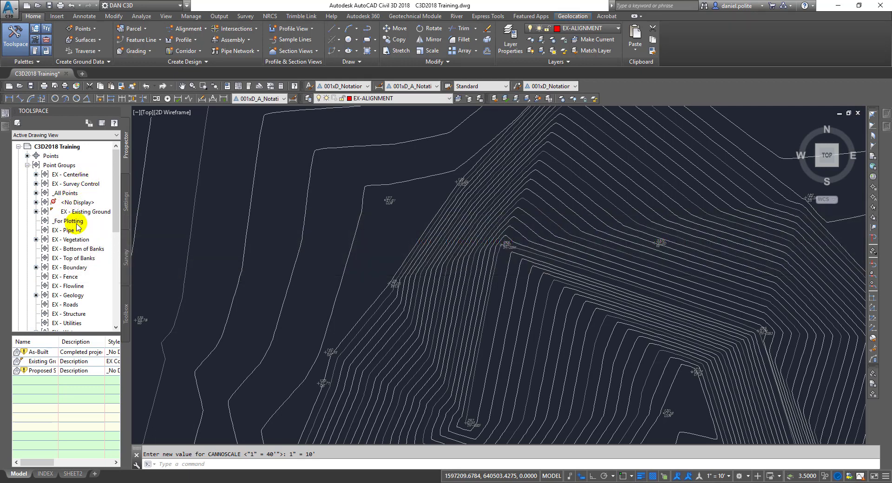
Open the properties of the EX - Existing Ground point group and review its include and exclude criteria.
click(84, 212)
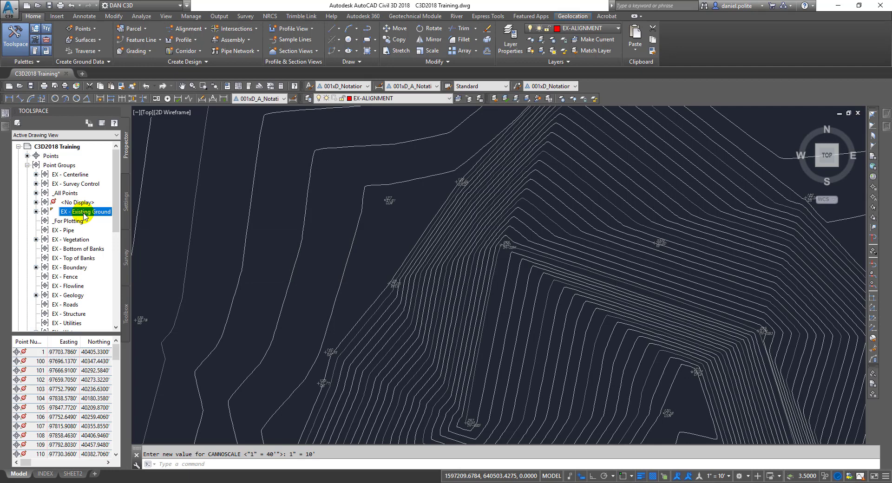
right_click(84, 216)
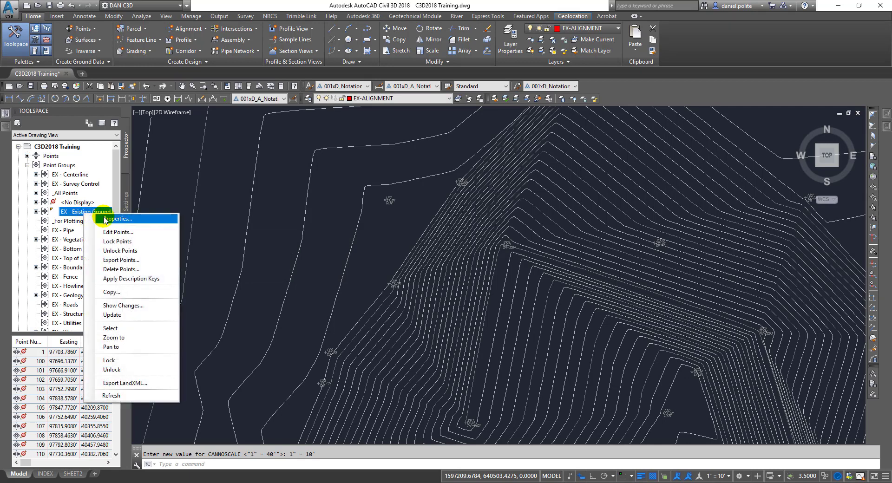
click(104, 219)
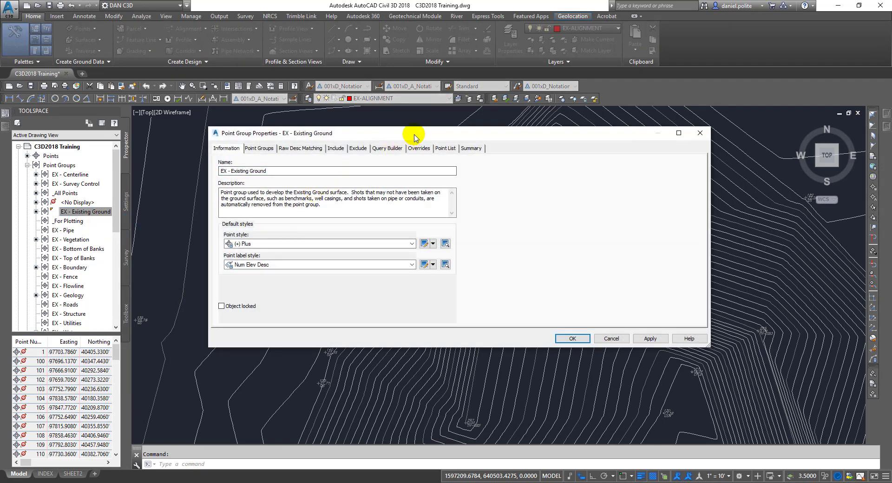
drag(413, 135, 319, 240)
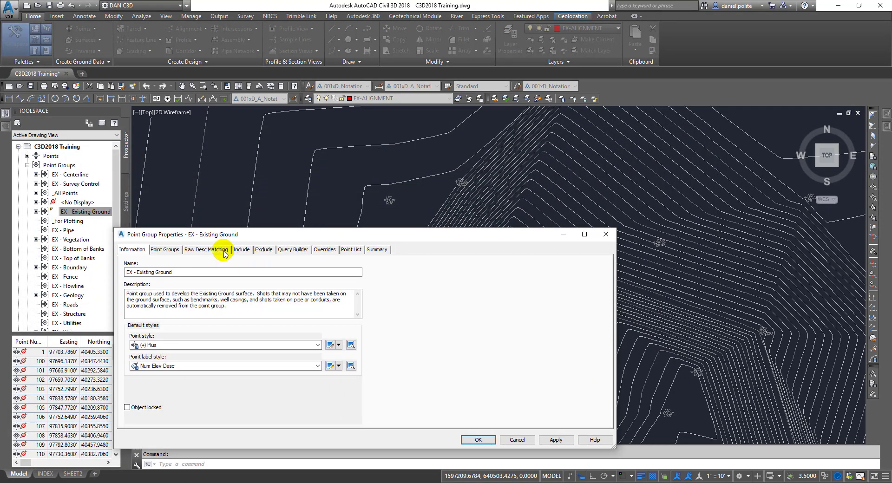
click(241, 249)
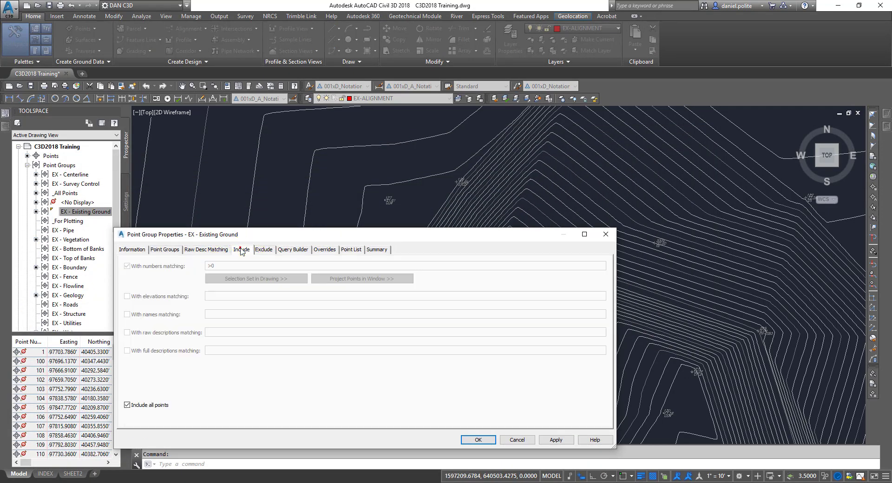
click(261, 250)
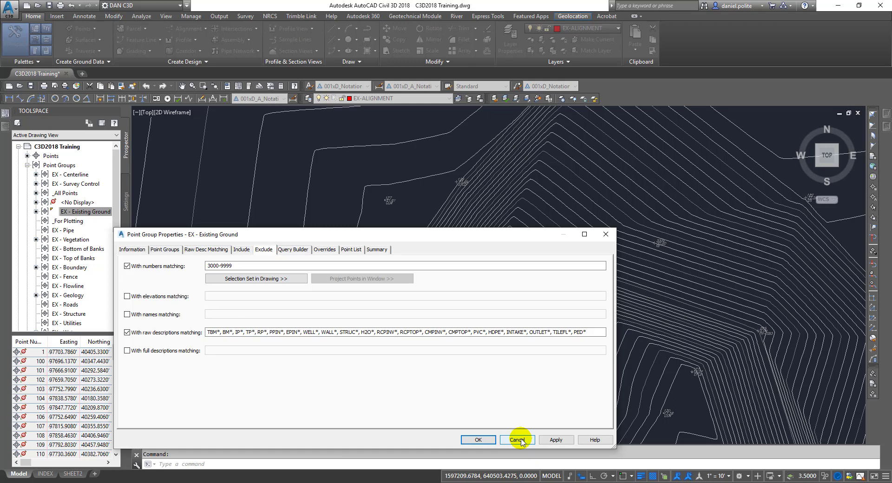
click(586, 333)
text(,)
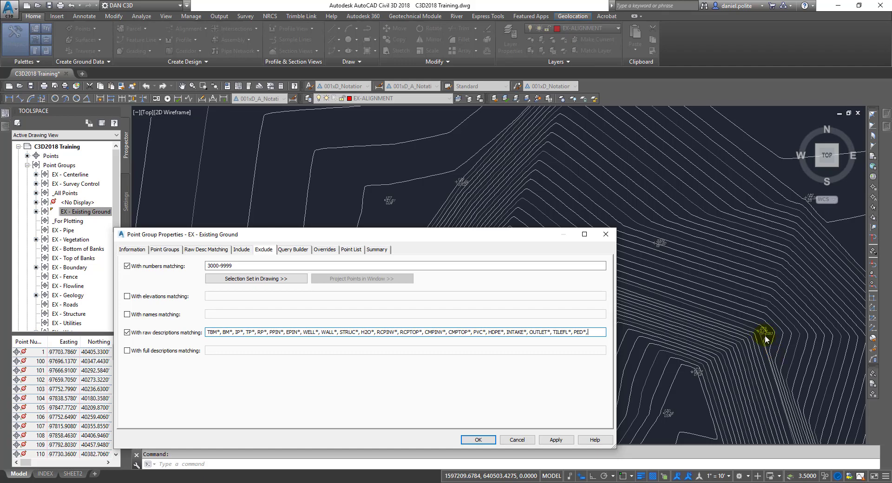
click(478, 439)
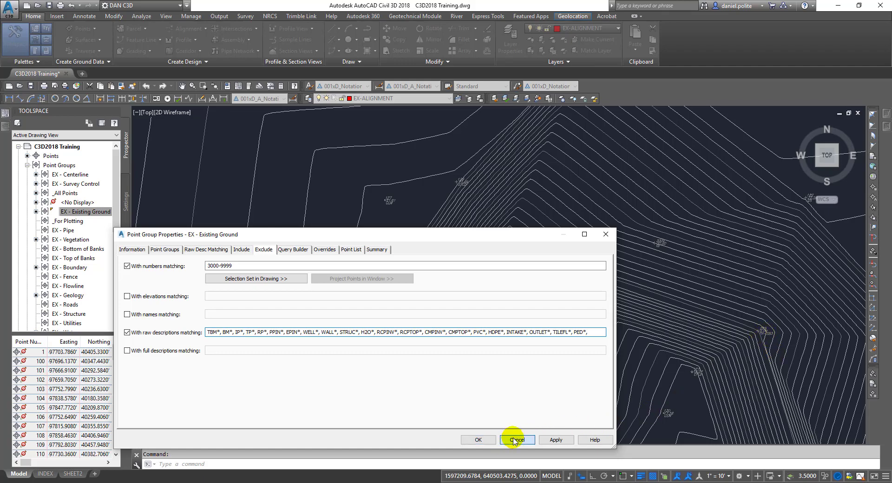
Inspect the label of test hole point TH-SB3 up close and select the point.
scroll(513, 434, up, 5)
scroll(746, 340, up, 3)
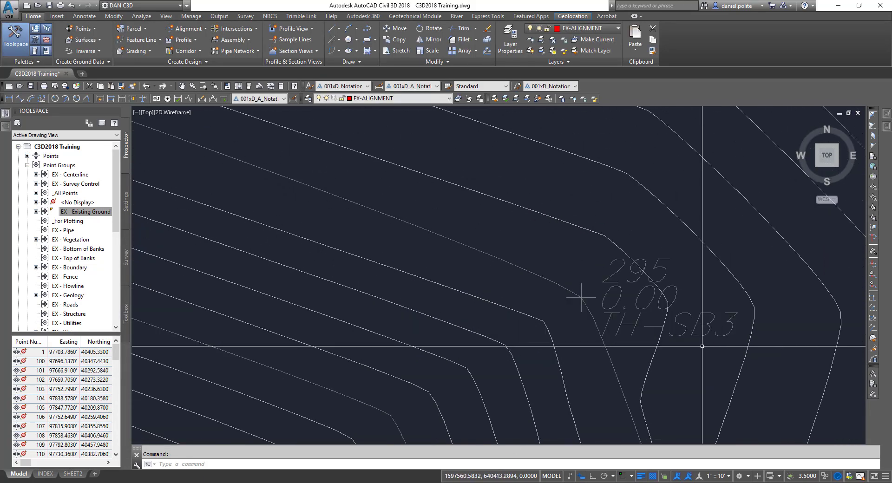
click(683, 328)
Add TH* to the raw descriptions excluded from the EX - Existing Ground point group and apply the change.
click(85, 211)
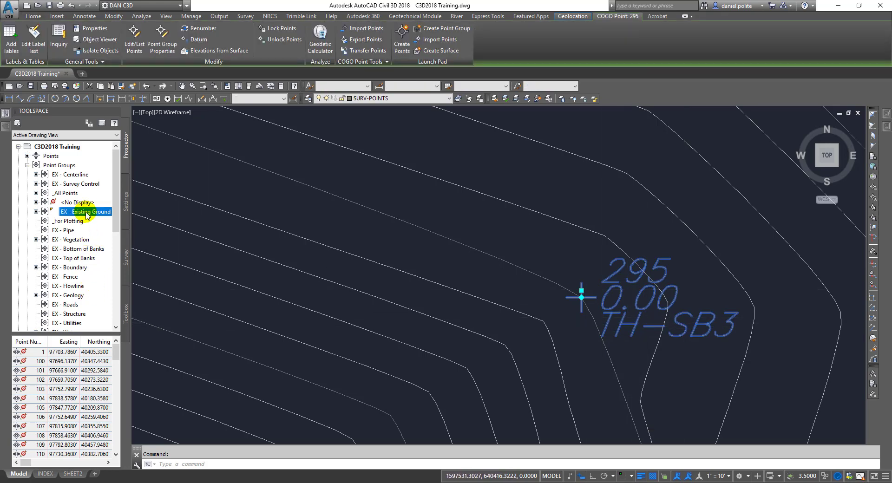
right_click(85, 210)
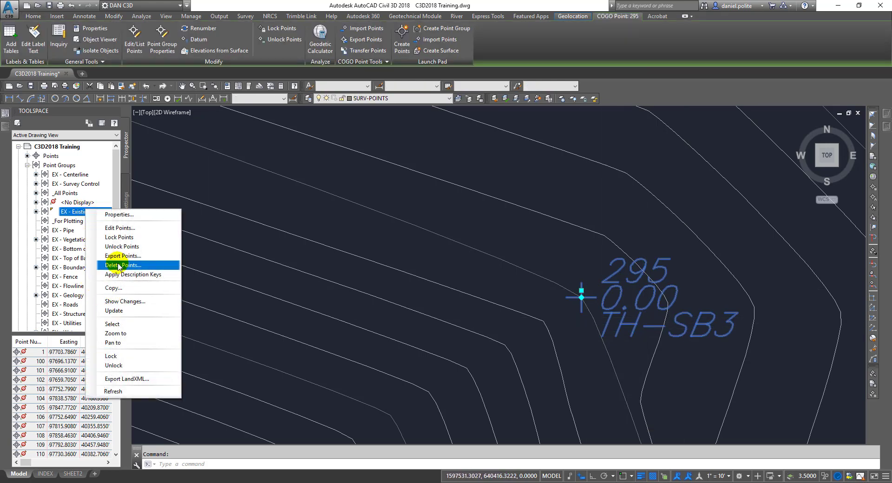
click(119, 215)
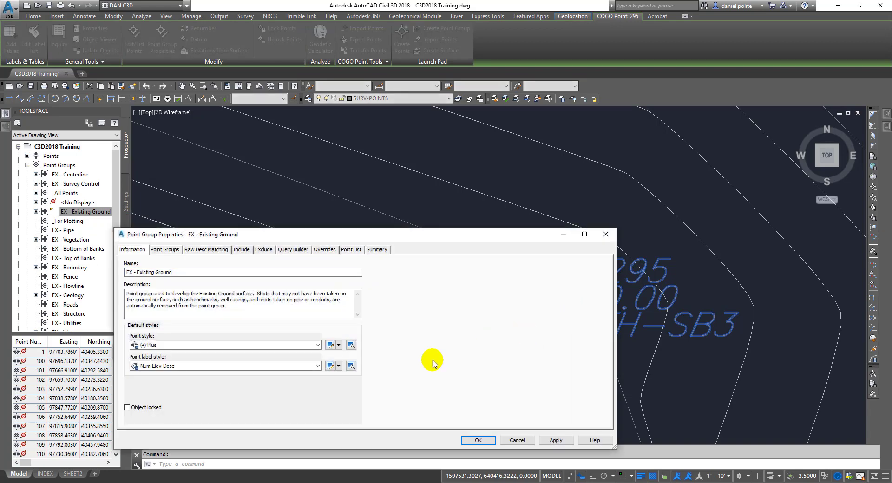
click(261, 249)
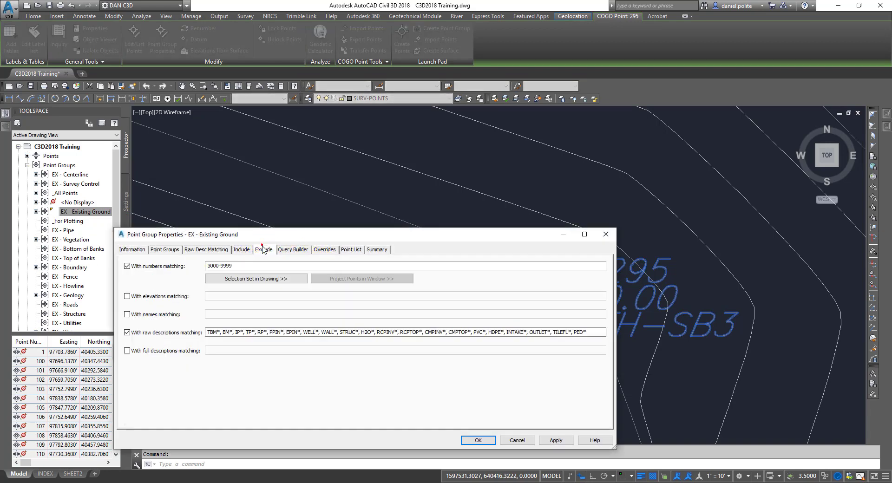
click(588, 330)
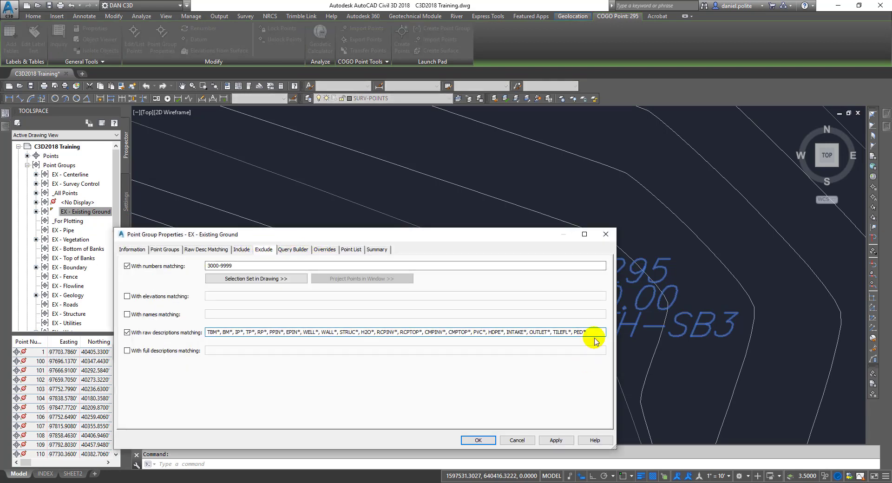
text(,TH*)
click(556, 440)
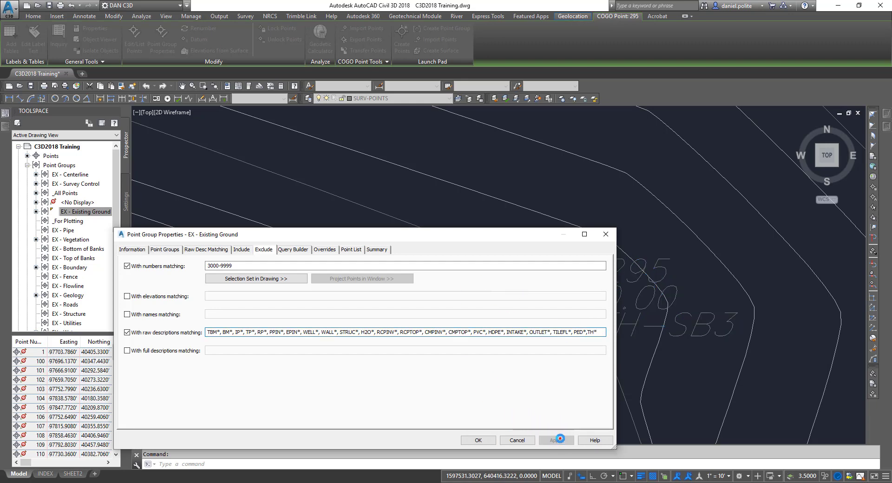
click(495, 439)
key(Escape)
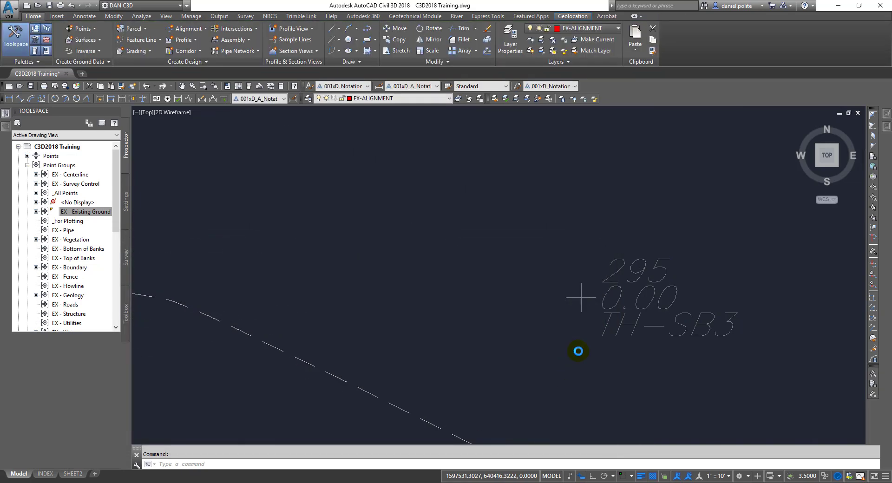
Examine the Existing Ground contours across the whole site and around the test hole points.
scroll(578, 351, down, 5)
scroll(578, 350, down, 3)
middle_drag(578, 350, 512, 246)
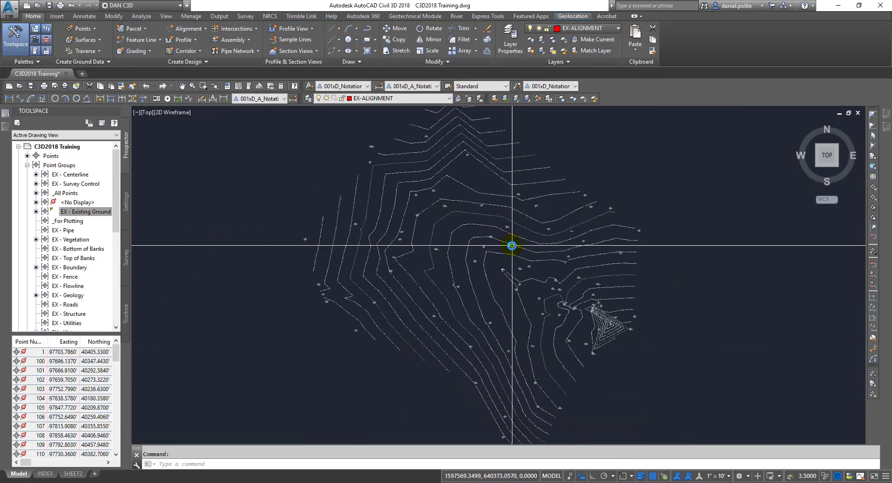
scroll(512, 246, up, 1)
mouse_move(512, 245)
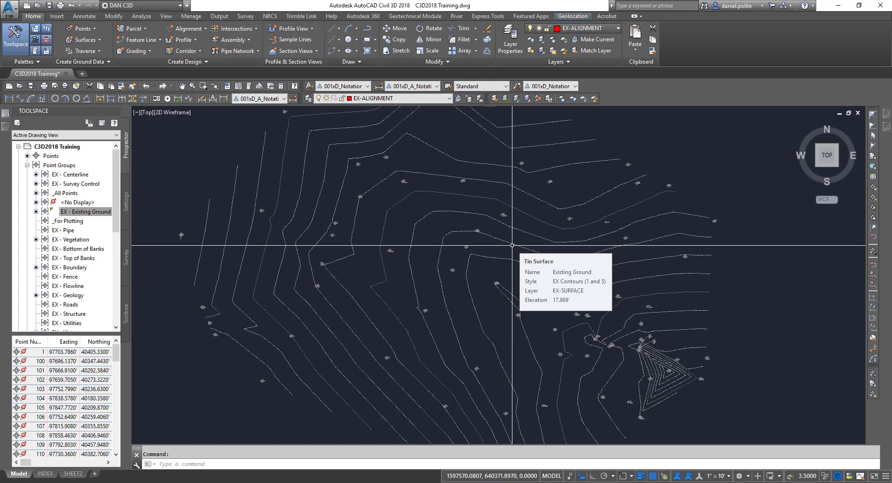
scroll(550, 291, up, 6)
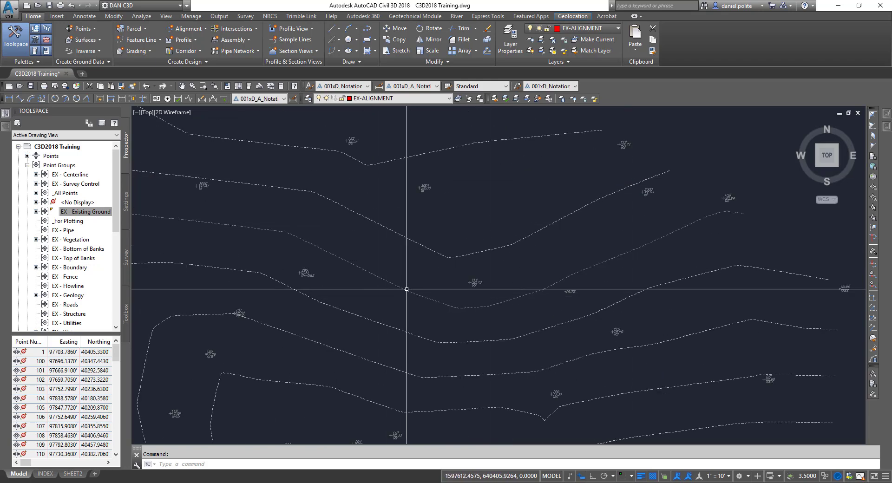
scroll(550, 283, down, 2)
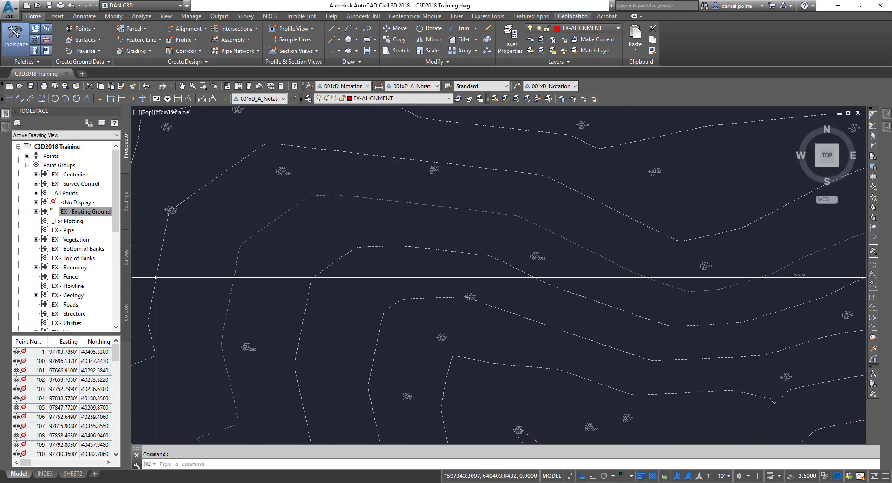
Remove TH* from the raw descriptions excluded from the EX - Existing Ground point group and apply the change.
click(72, 211)
right_click(73, 212)
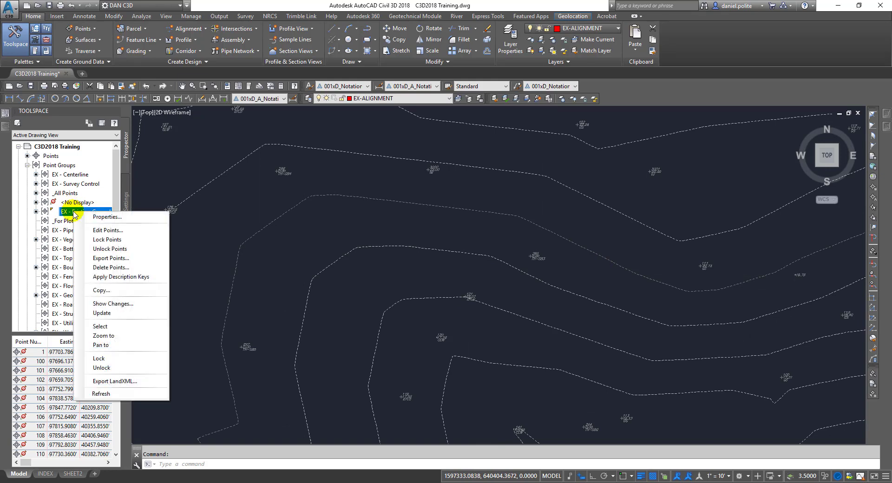
click(93, 217)
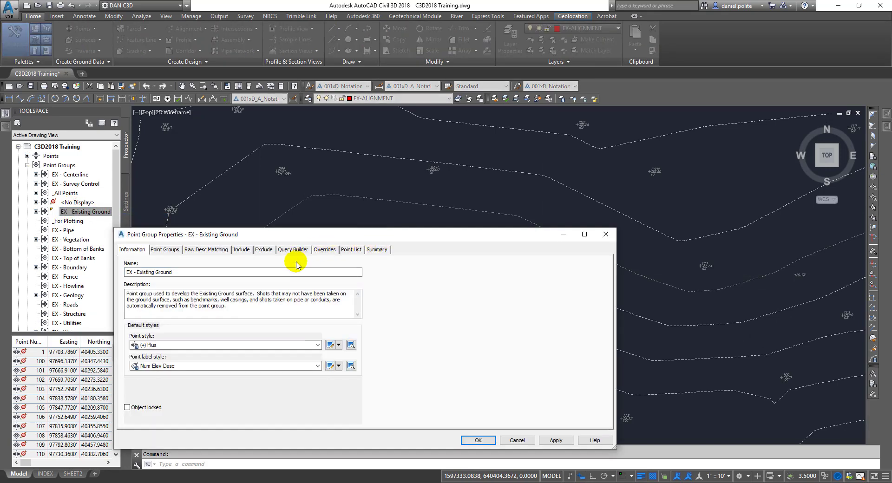
click(263, 249)
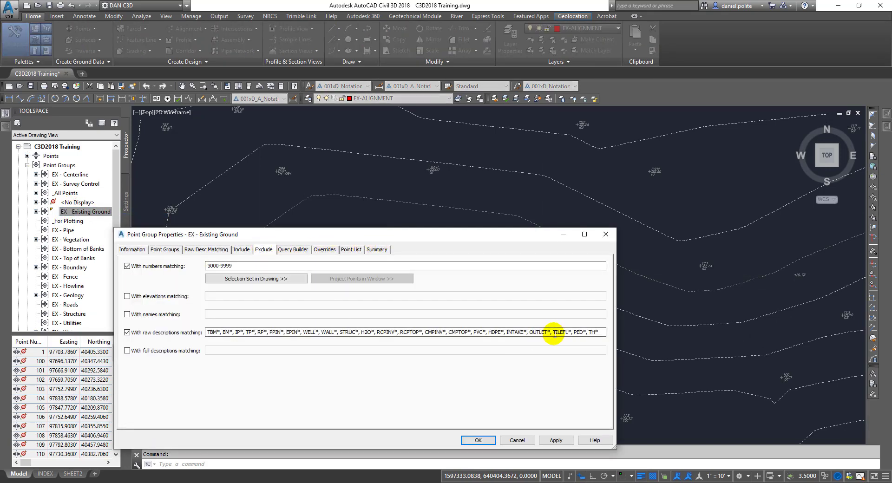
click(601, 331)
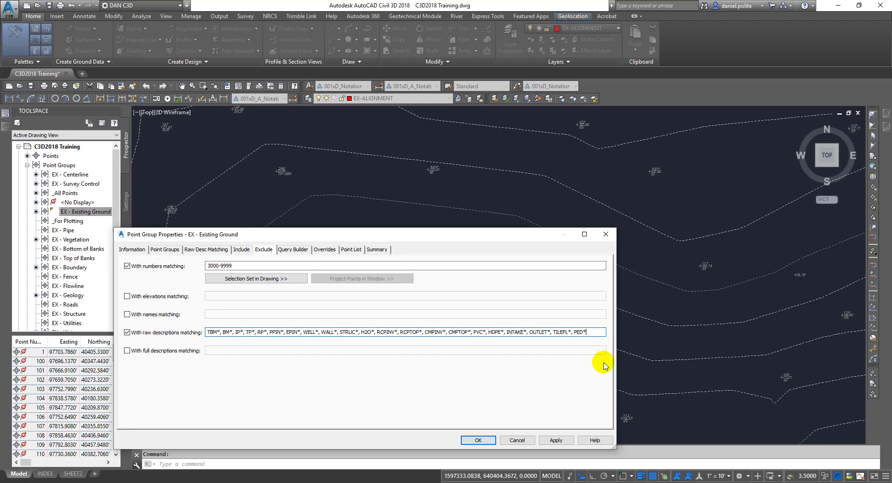
click(554, 439)
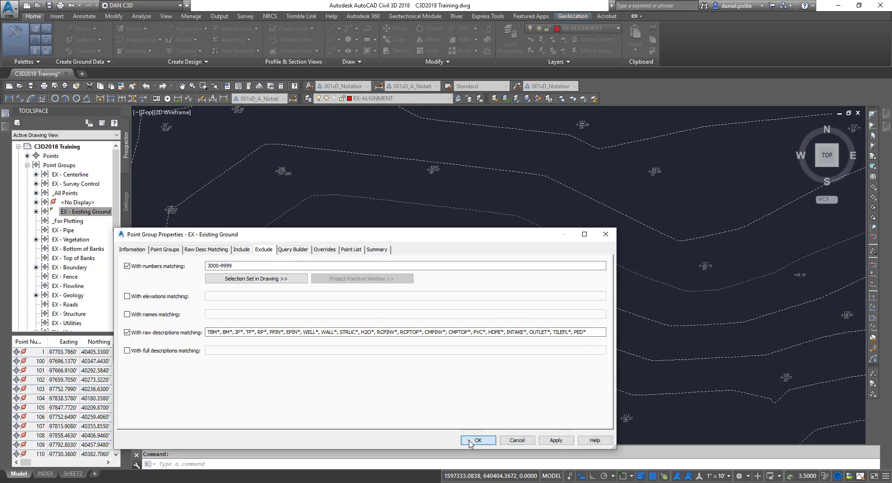
click(478, 440)
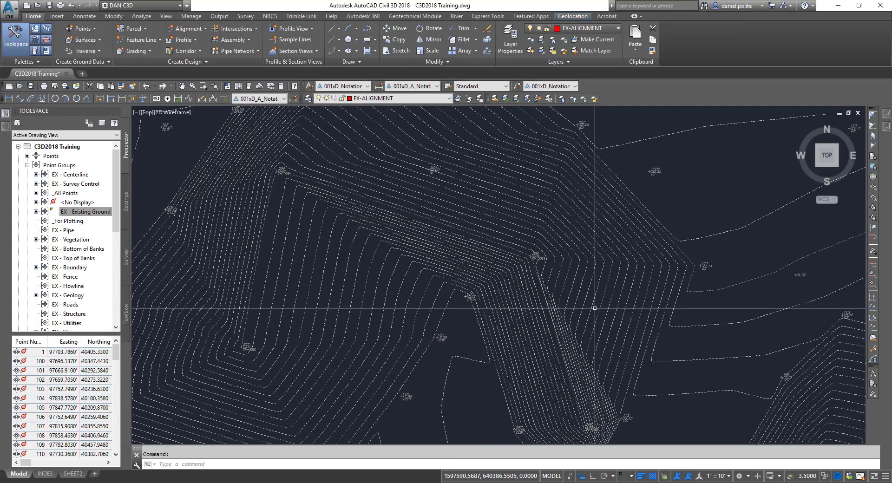
Start a drawing selection of points to exclude from the EX - Existing Ground point group and pick test hole point TH-SB3.
right_click(108, 212)
click(117, 218)
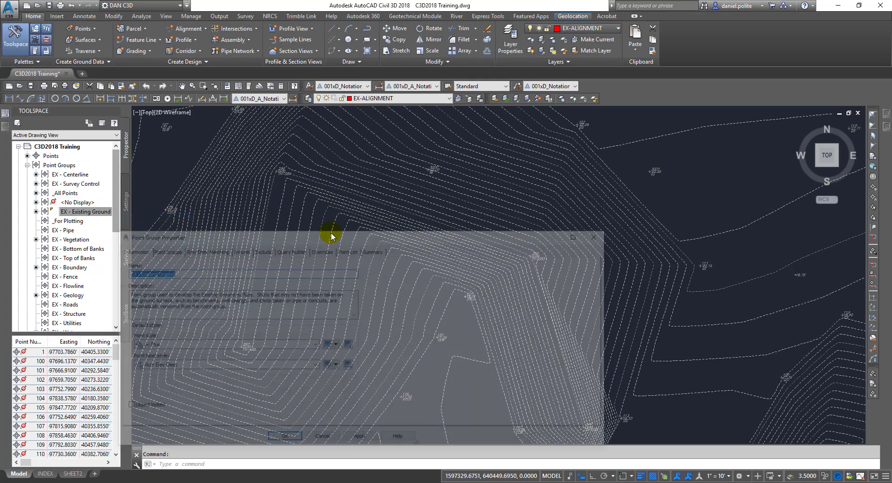
click(258, 251)
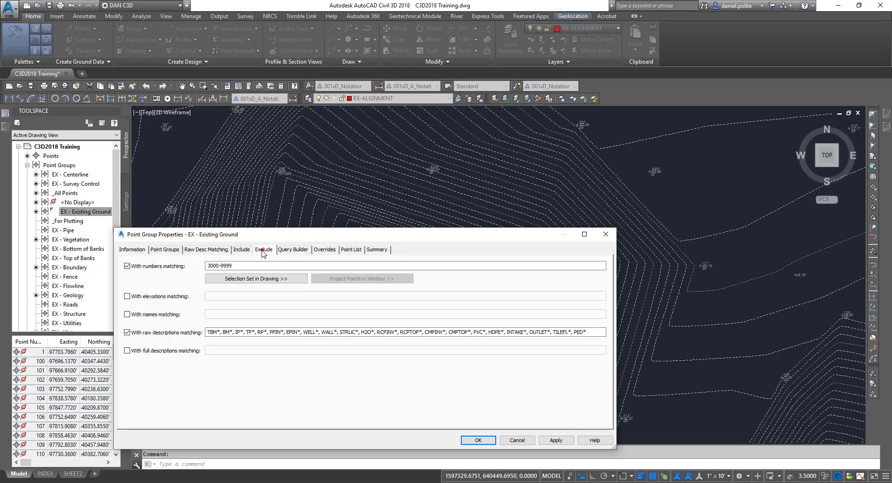
click(256, 279)
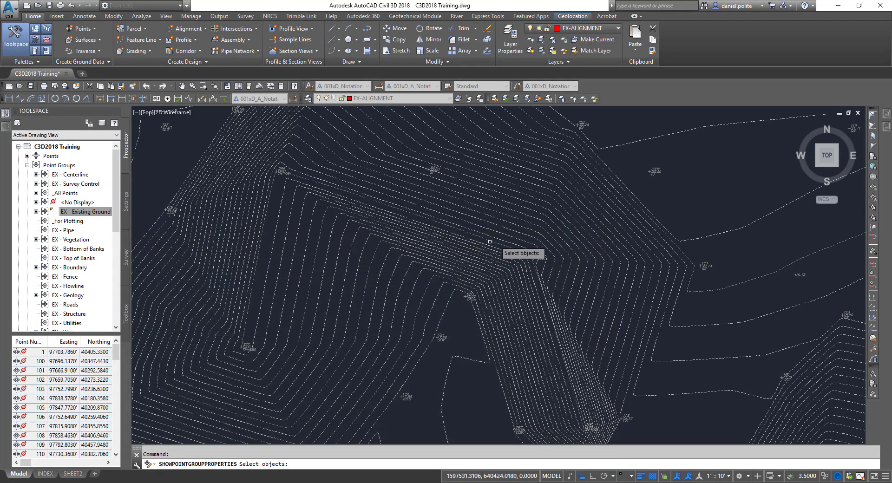
middle_drag(645, 201, 679, 253)
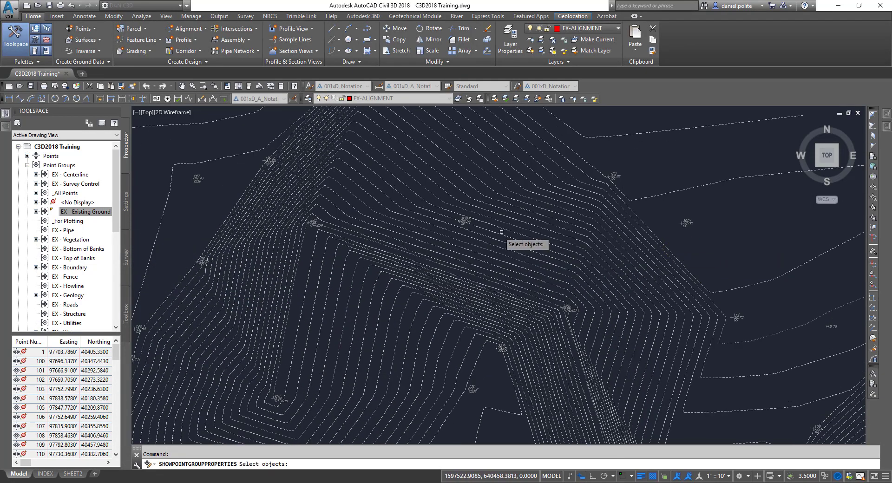
scroll(460, 224, up, 3)
scroll(453, 225, down, 4)
scroll(534, 304, up, 3)
scroll(482, 204, up, 3)
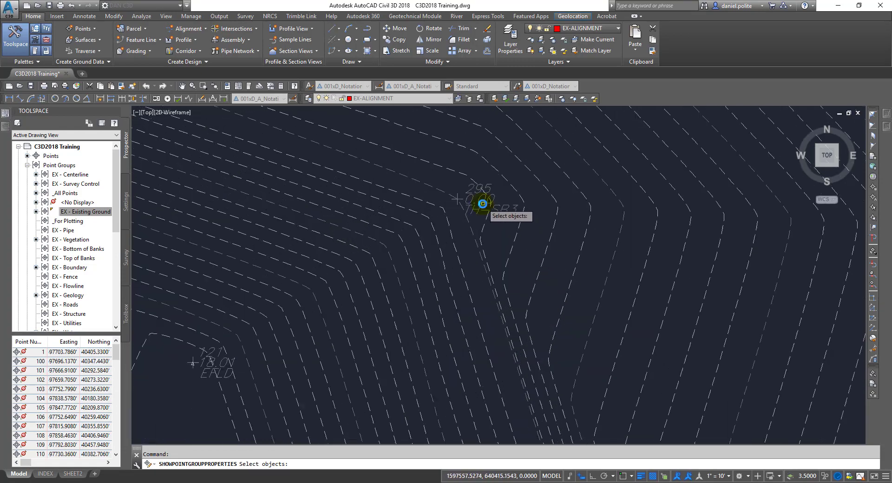
click(479, 205)
Add test hole points TH-SB4 and TH-SB5 to the selection of points to exclude.
scroll(592, 246, down, 3)
scroll(571, 246, down, 2)
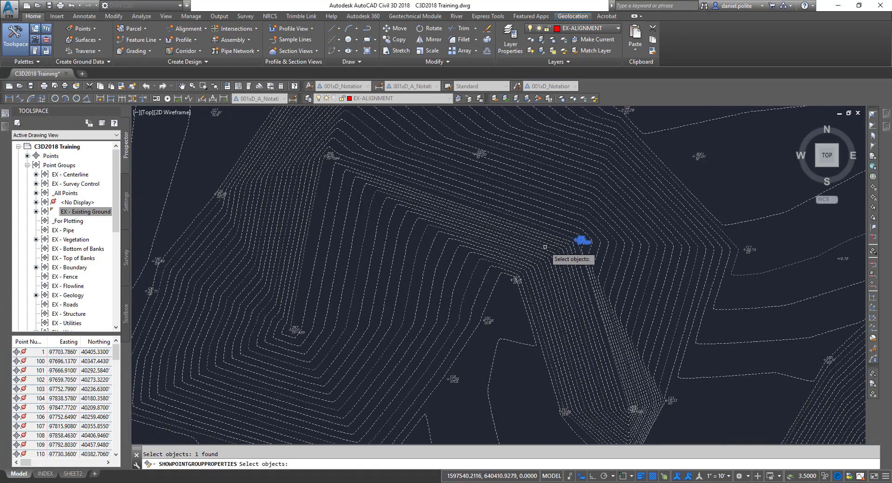
scroll(328, 151, up, 6)
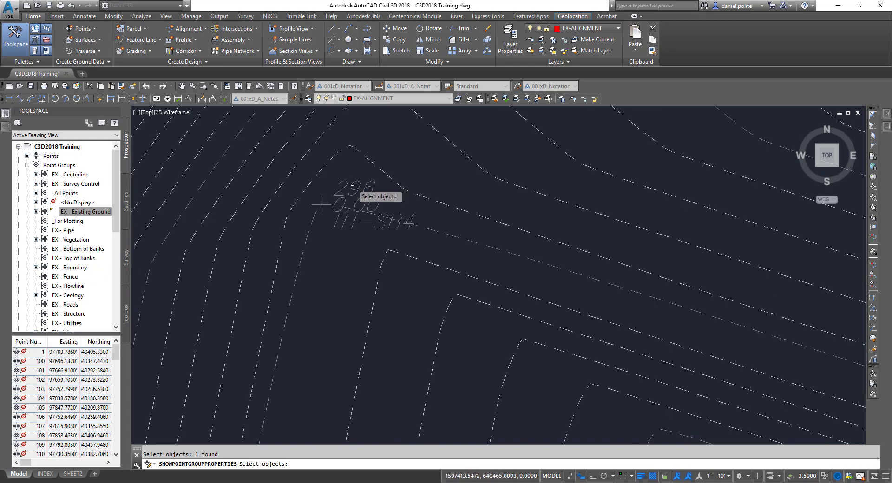
click(352, 184)
scroll(494, 197, down, 6)
scroll(436, 330, up, 3)
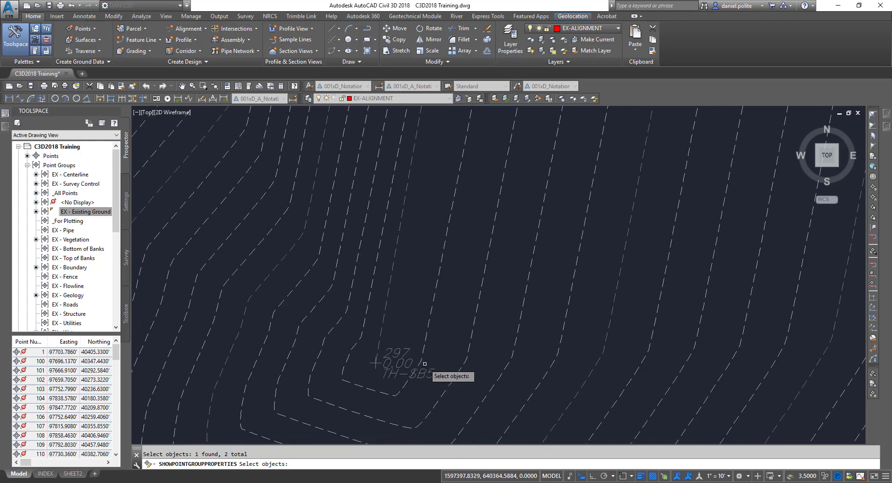
click(408, 330)
Add test hole points 293 and 294 to the selection of points to exclude.
scroll(464, 265, down, 4)
middle_drag(627, 239, 560, 278)
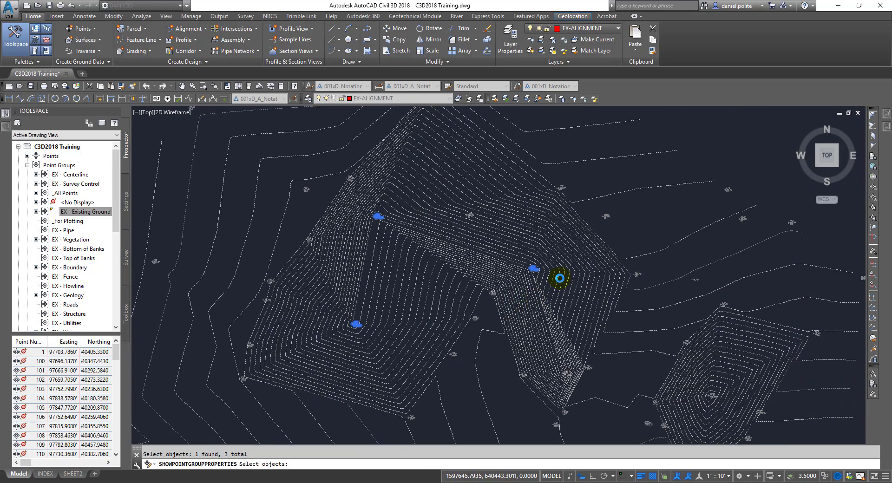
middle_drag(711, 368, 533, 258)
scroll(533, 274, up, 5)
click(529, 326)
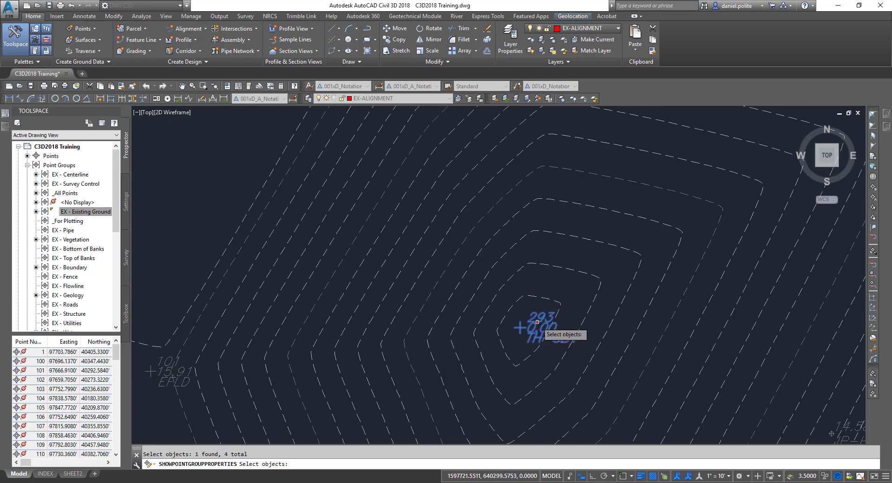
scroll(532, 320, down, 5)
scroll(411, 234, up, 5)
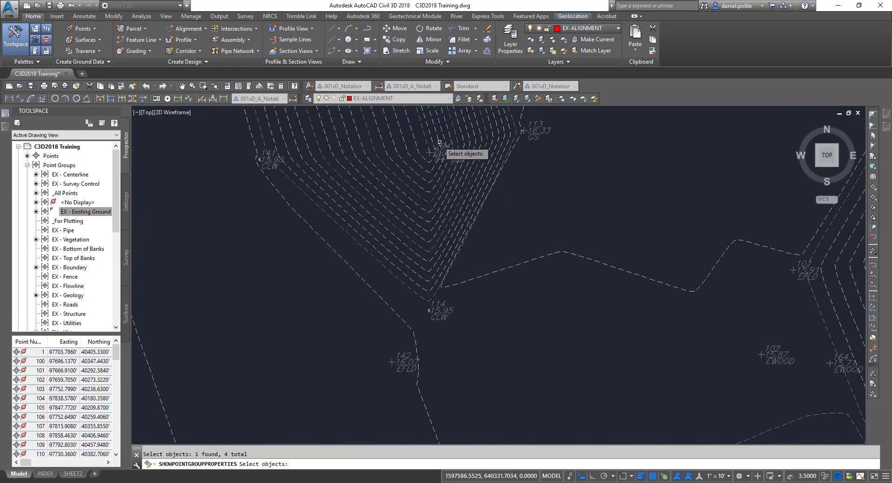
scroll(448, 149, up, 5)
click(454, 169)
Check the site for remaining test holes, finish the selection, and apply the exclusion of point numbers 293-297 along with 3000-9999.
scroll(502, 210, down, 6)
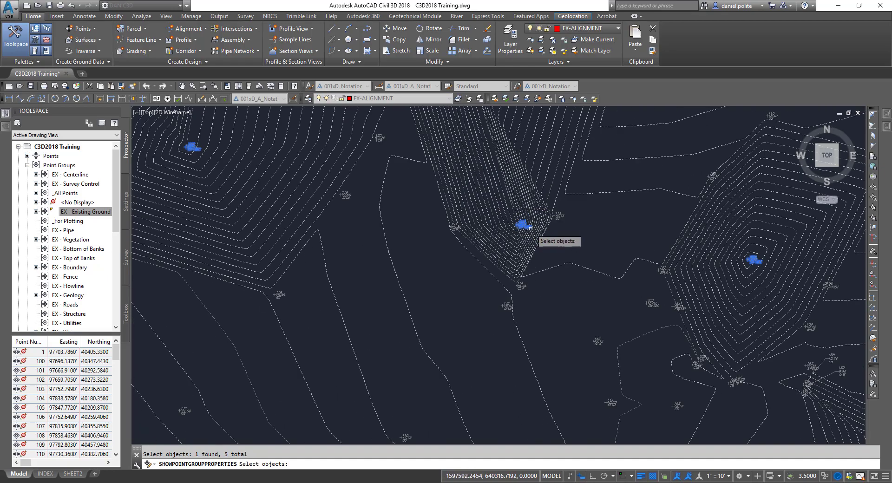
scroll(506, 195, up, 4)
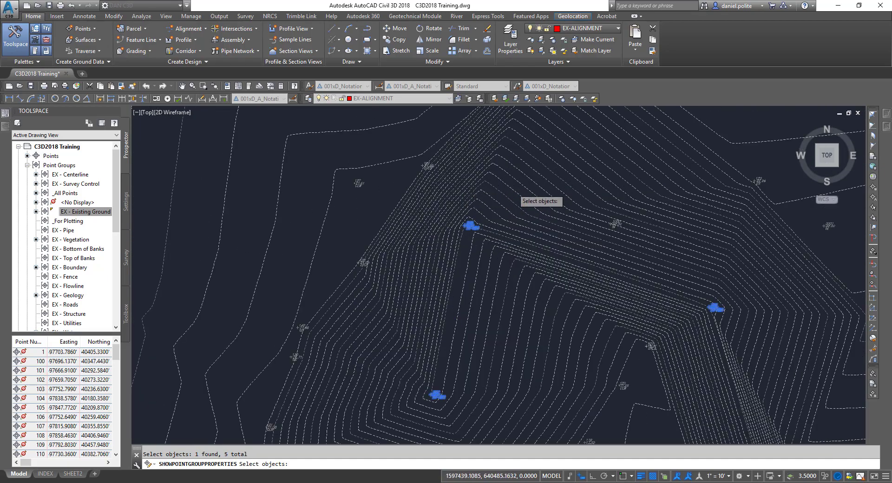
scroll(523, 188, down, 6)
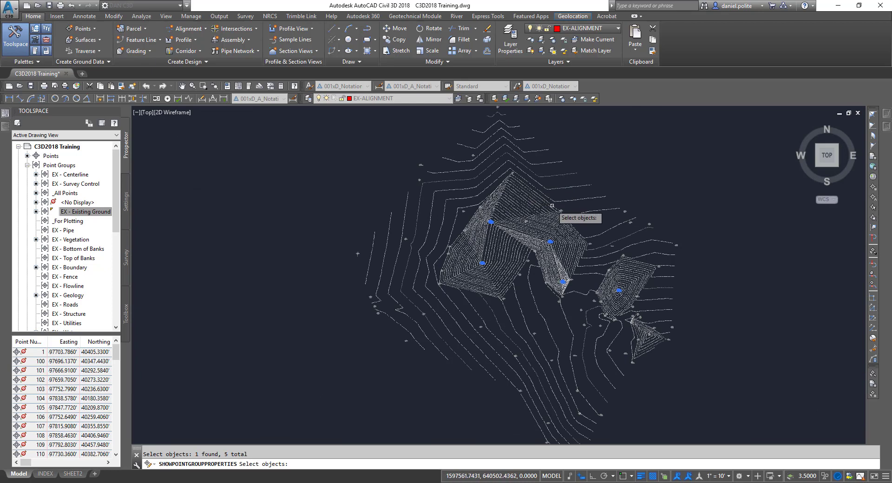
scroll(646, 350, up, 6)
scroll(647, 349, up, 4)
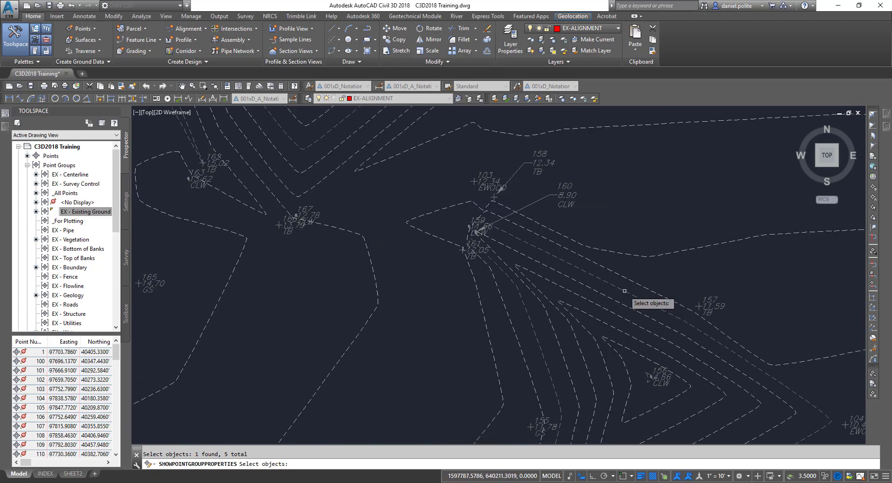
scroll(618, 233, down, 3)
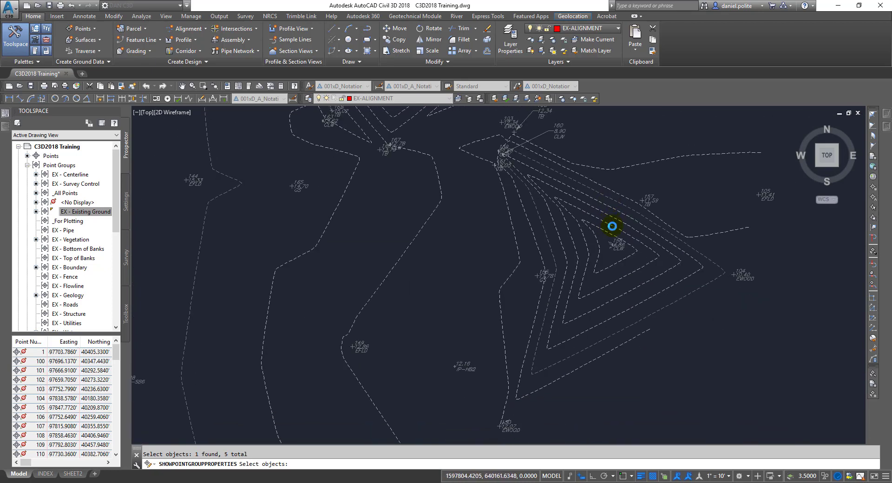
scroll(612, 226, down, 6)
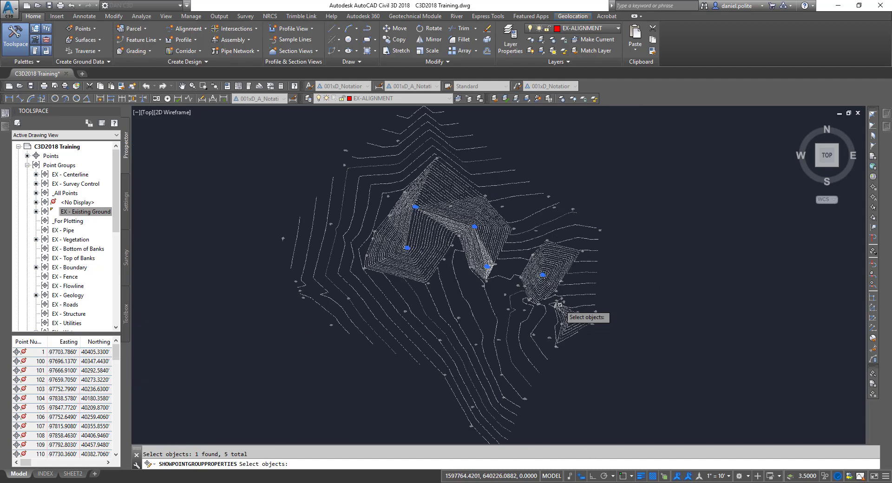
key(Return)
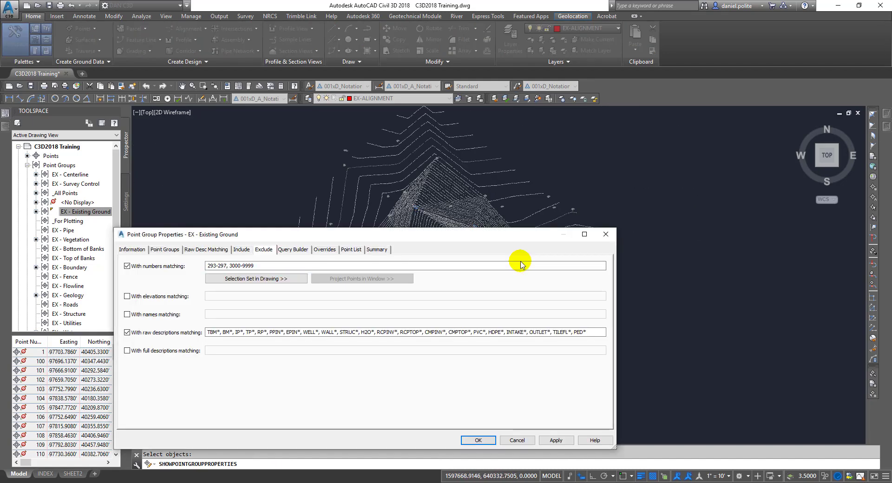
click(227, 266)
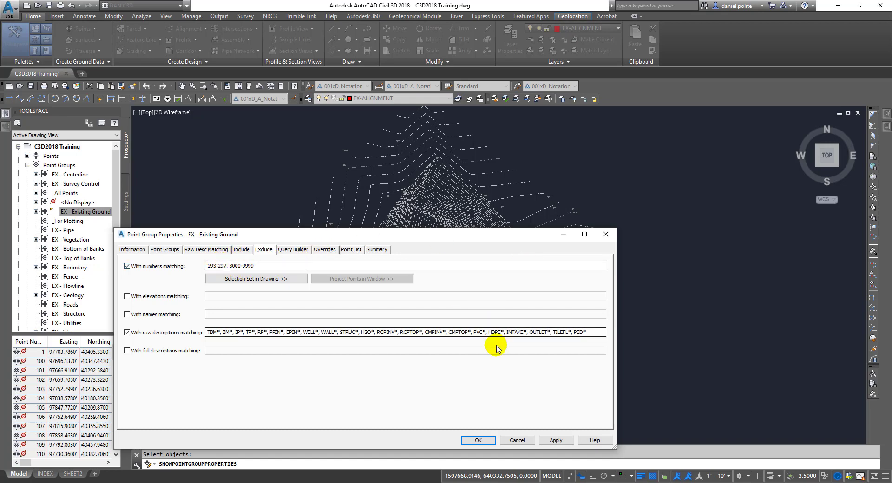
click(556, 440)
click(478, 440)
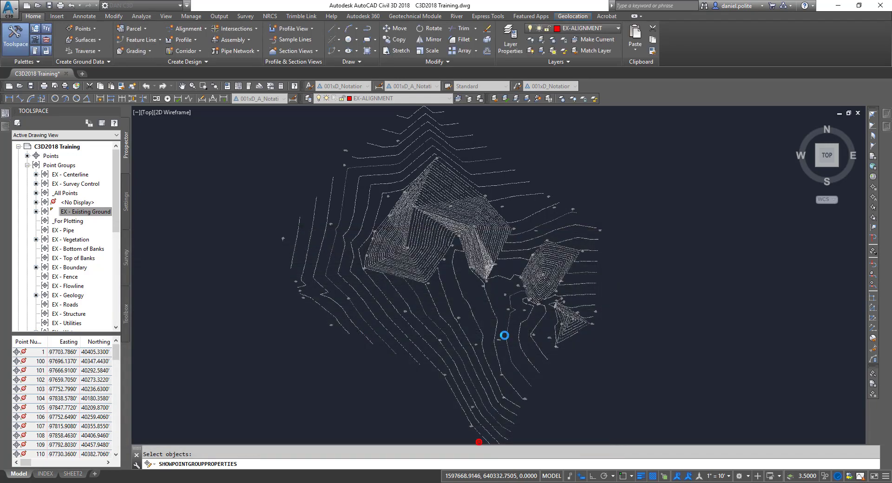
Regenerate the drawing to refresh the display of the Existing Ground contours.
scroll(441, 226, up, 5)
scroll(440, 225, up, 2)
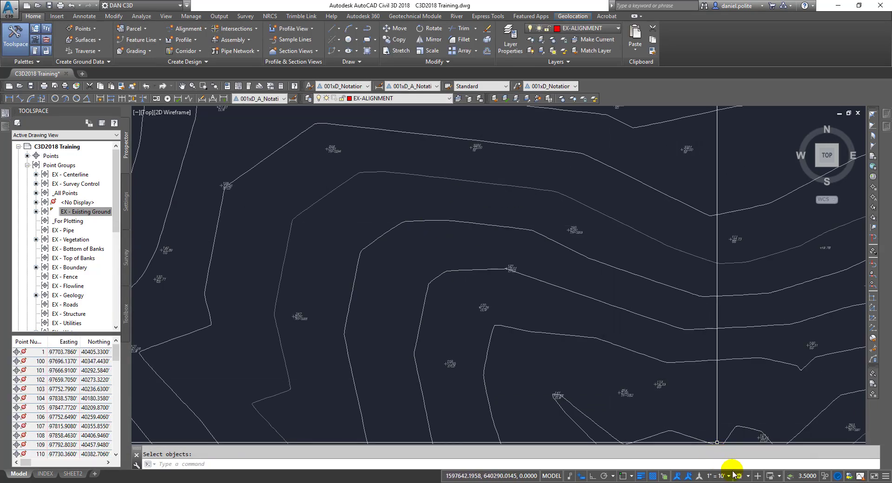
text(reg)
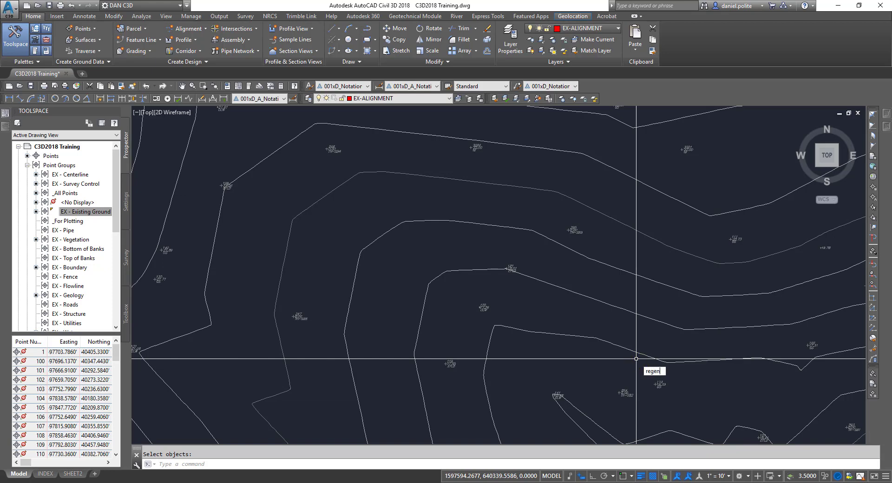
text(en)
key(Return)
Examine the Existing Ground contours across the site and around the CLW and TB points in the southeast.
scroll(525, 269, down, 2)
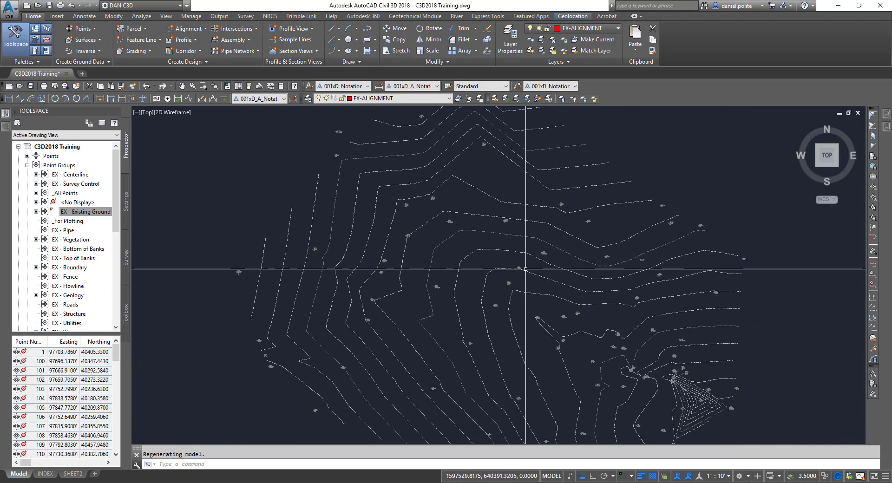
middle_drag(545, 246, 516, 270)
mouse_move(432, 256)
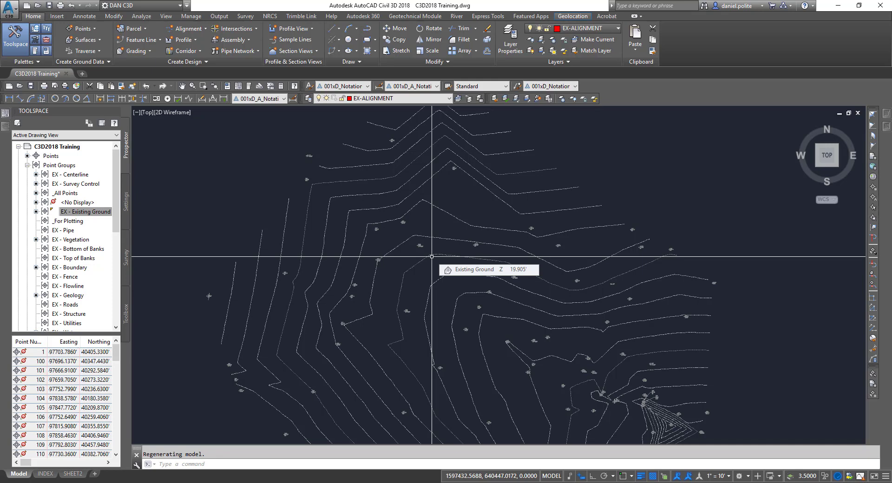
scroll(541, 262, up, 10)
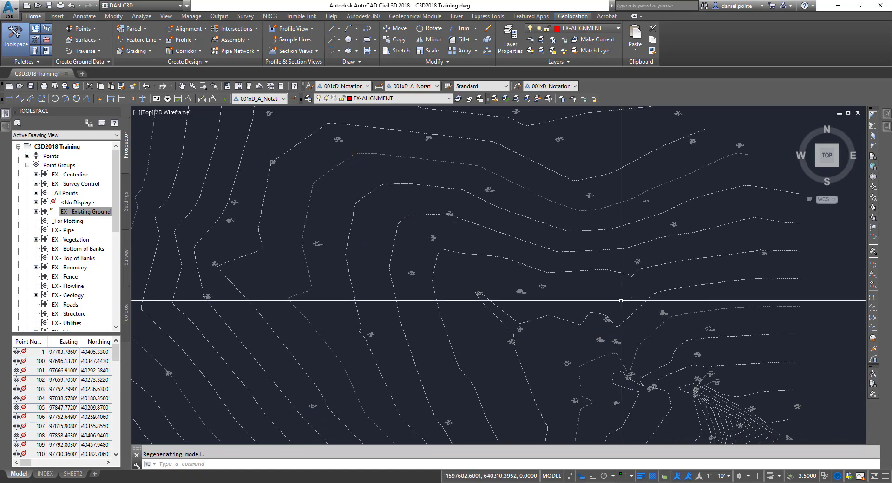
scroll(472, 288, up, 1)
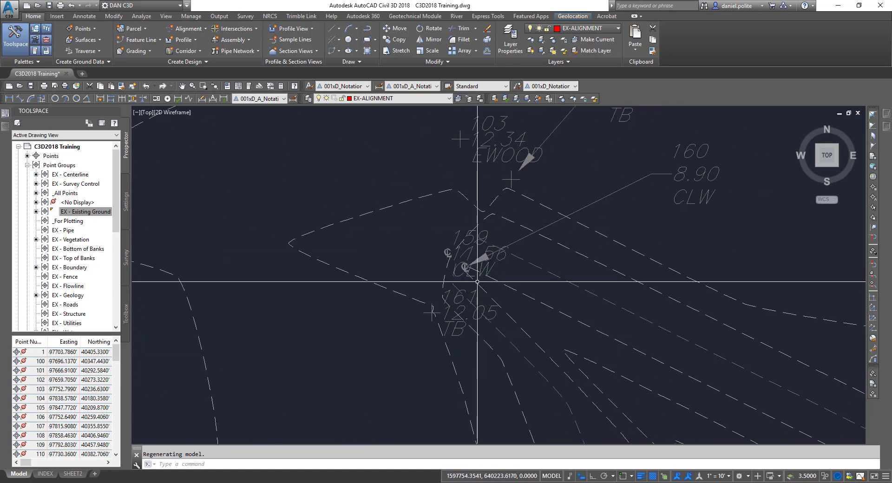
scroll(475, 280, down, 2)
middle_drag(553, 336, 420, 222)
middle_drag(524, 301, 454, 229)
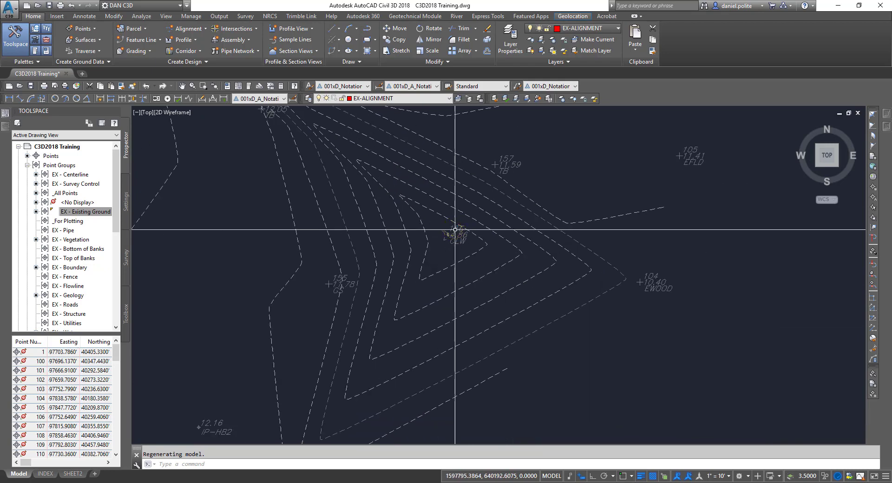
scroll(491, 263, down, 2)
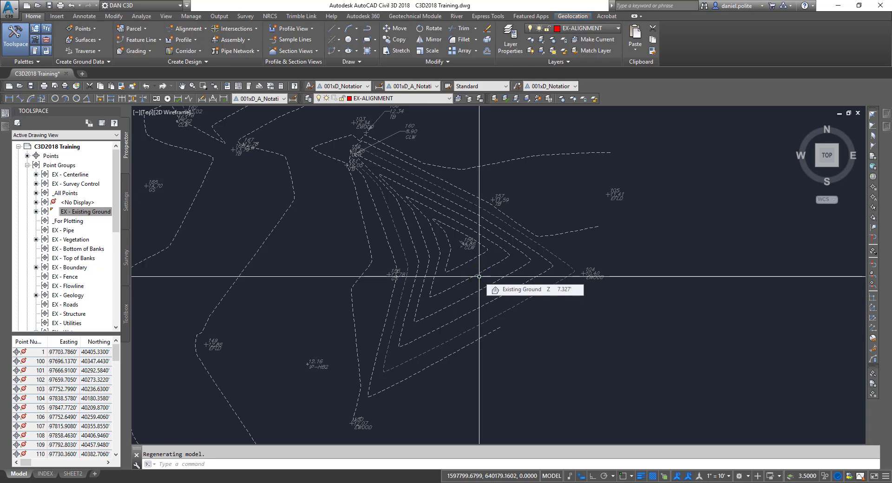
scroll(479, 276, down, 8)
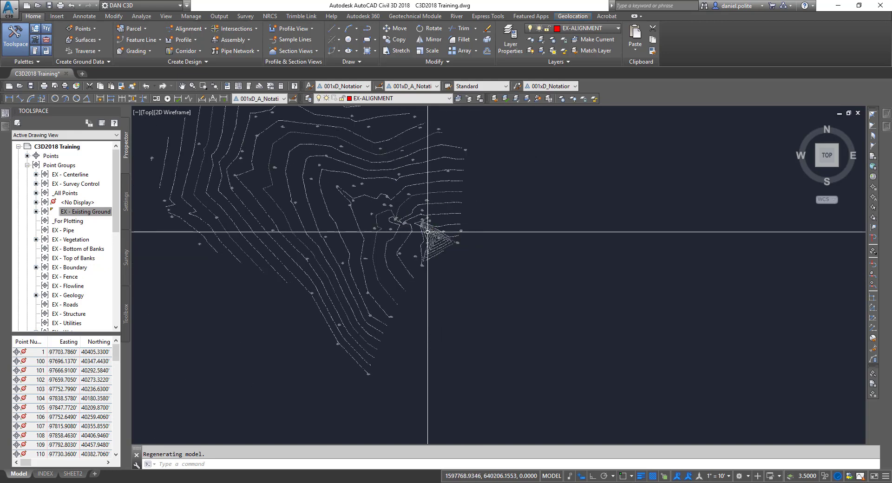
scroll(513, 213, up, 5)
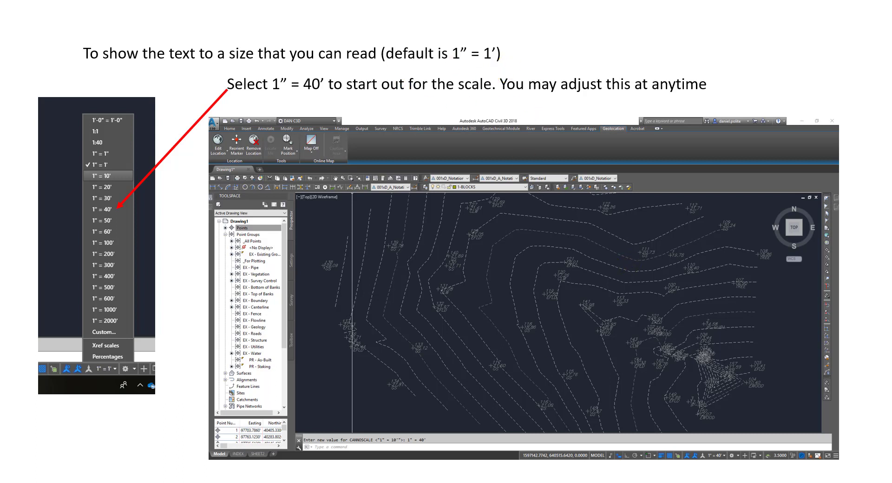
End the slide show, switch back to Civil 3D, and set the drawing's annotation scale to 1" = 1".
key(Escape)
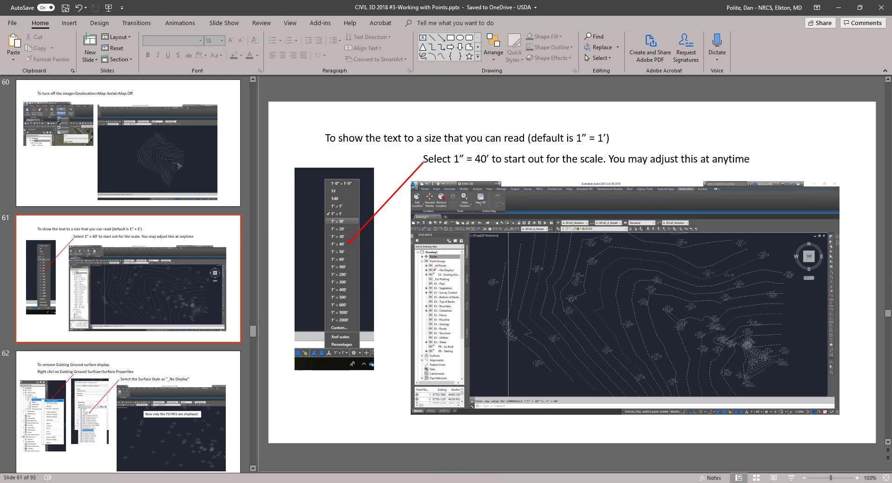
click(492, 482)
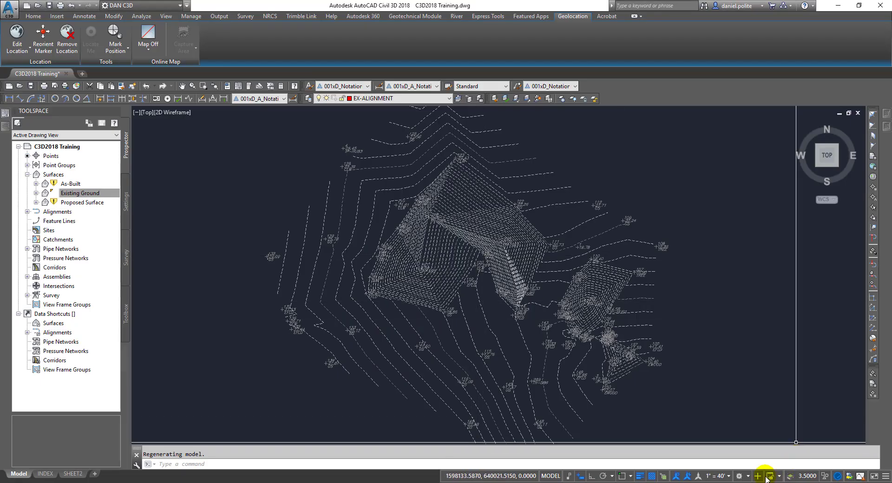
click(721, 476)
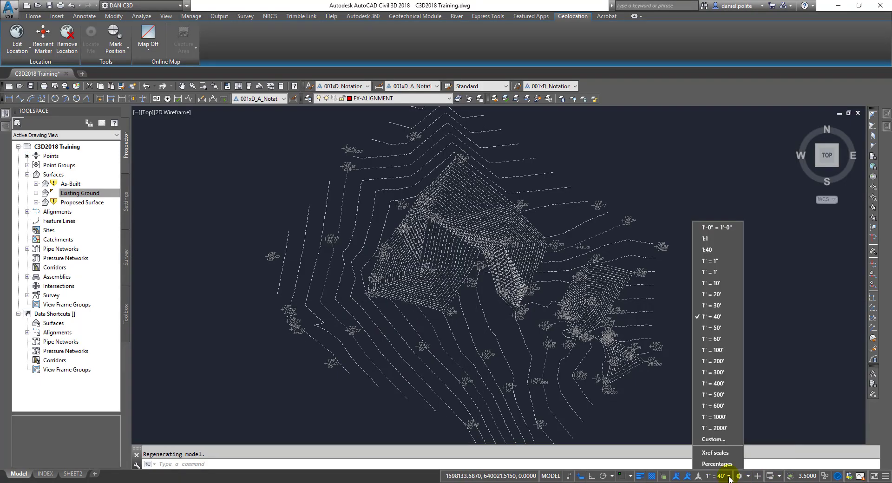
click(709, 261)
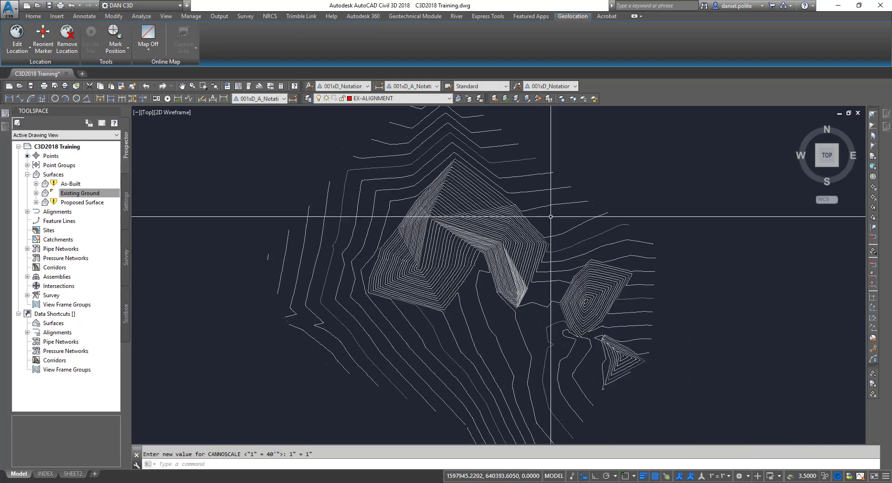
scroll(407, 199, up, 5)
scroll(335, 246, up, 5)
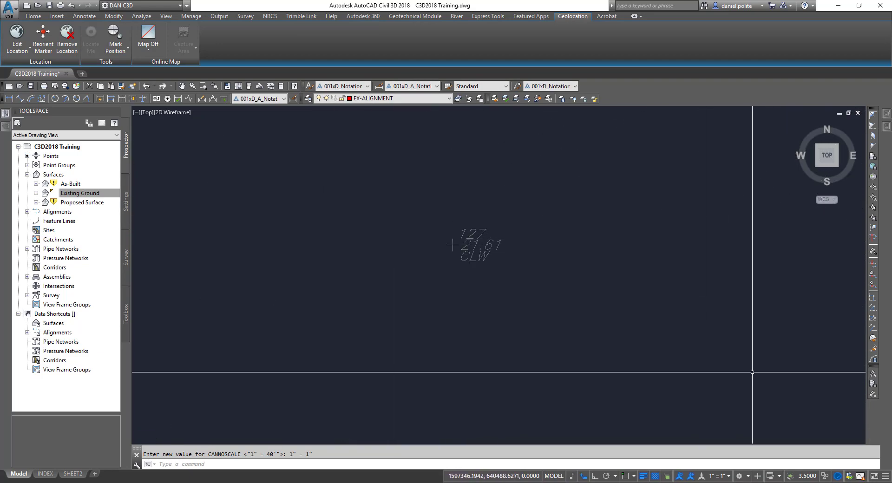
Set the drawing's annotation scale to 1" = 10' and check the label size around point 127.
click(723, 476)
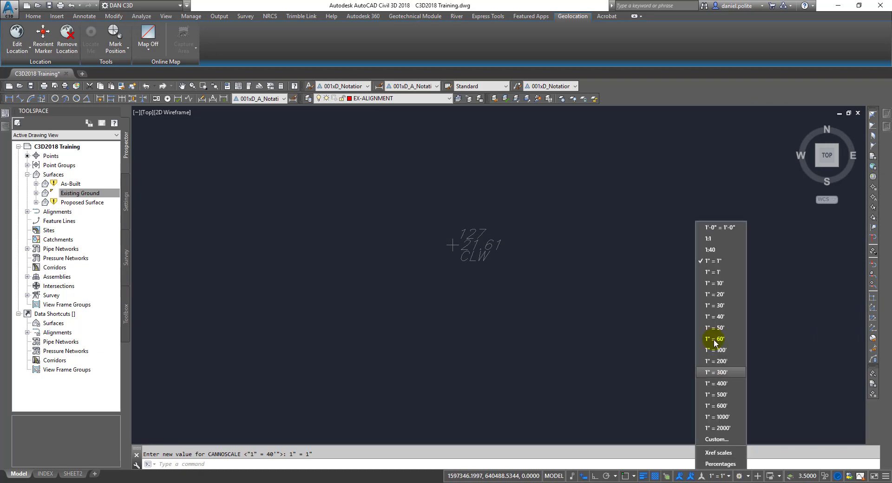
click(714, 283)
scroll(574, 256, down, 5)
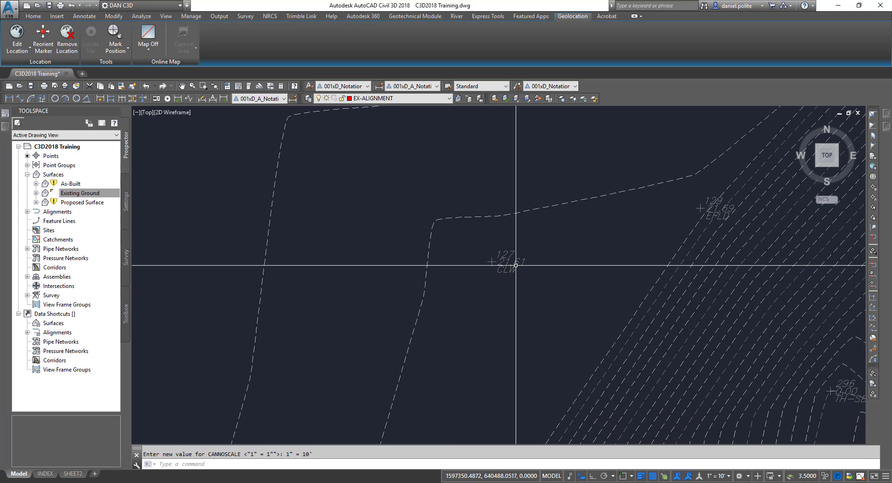
click(516, 265)
scroll(516, 265, down, 5)
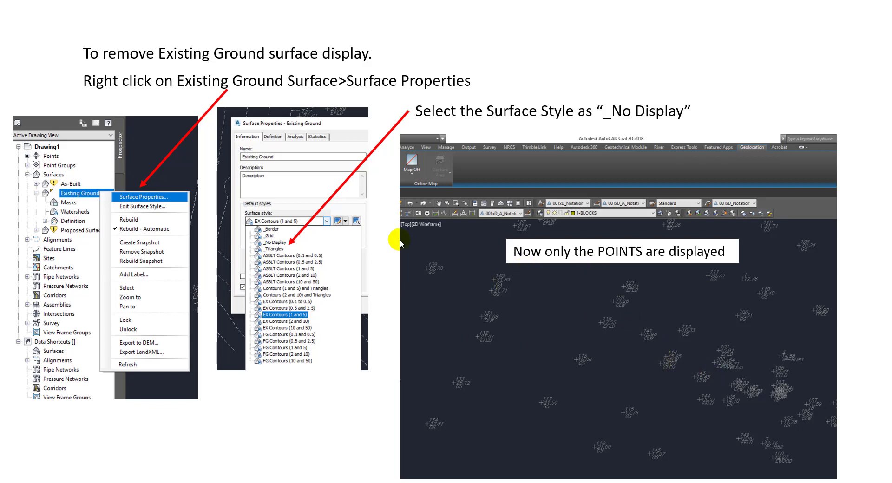
Advance to the slide about locking points, then end the slide show and switch back to Civil 3D.
click(532, 314)
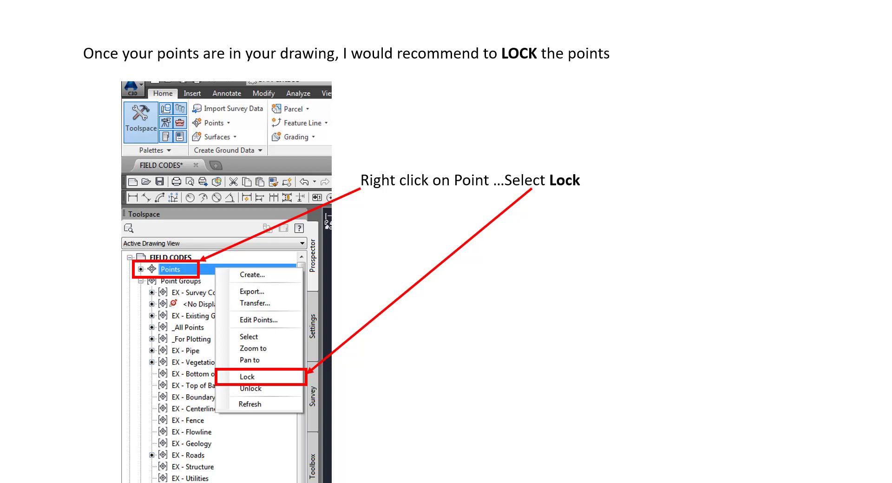
key(Escape)
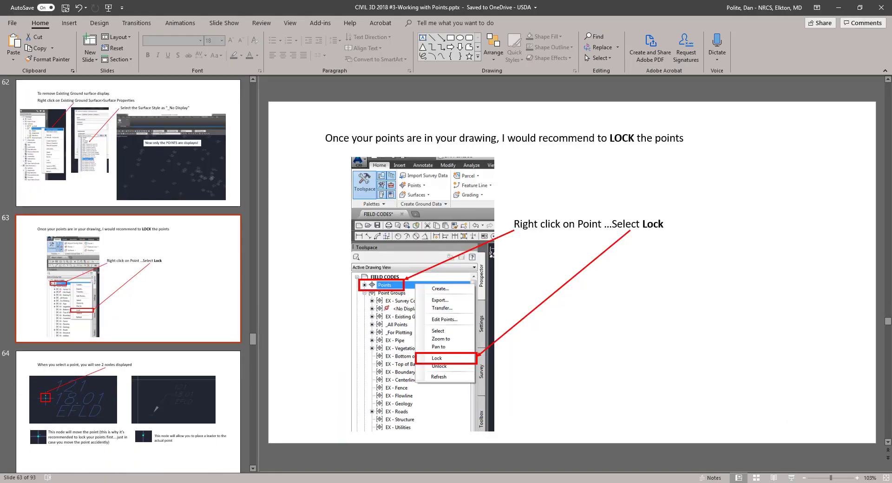
key(alt+Tab)
middle_drag(443, 226, 412, 197)
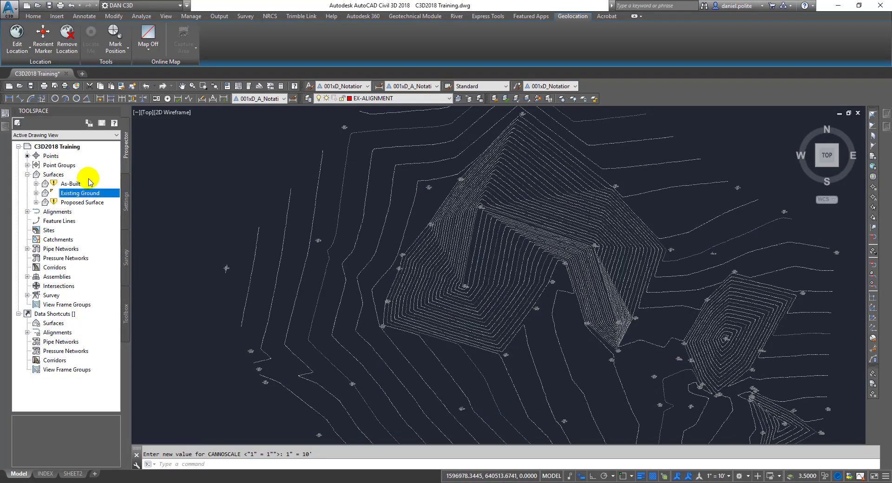
Lock all points in the _All Points point group.
click(36, 192)
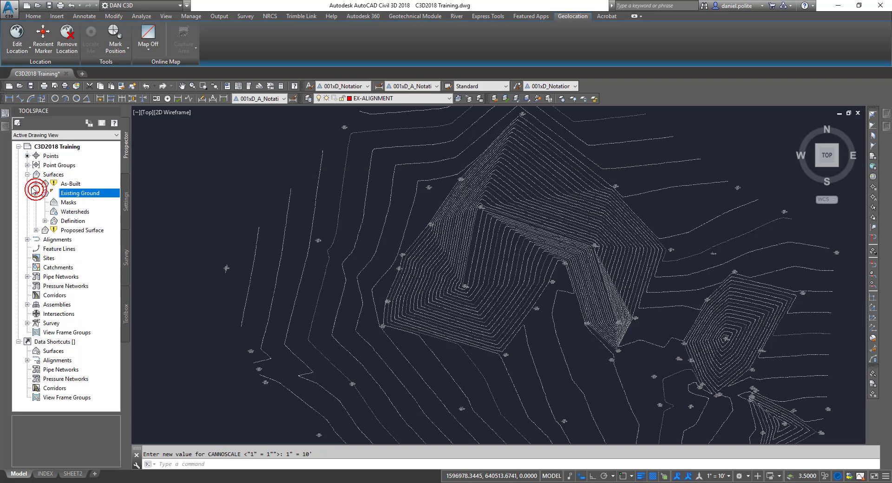
click(27, 164)
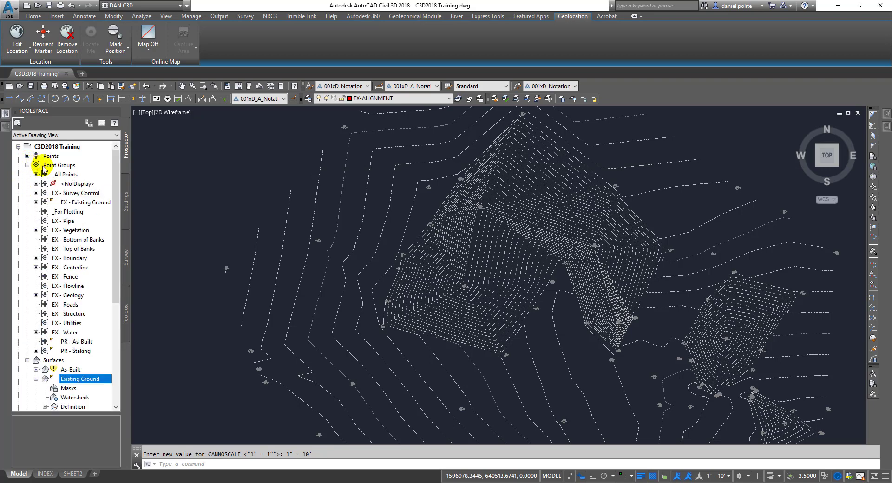
click(50, 166)
click(60, 175)
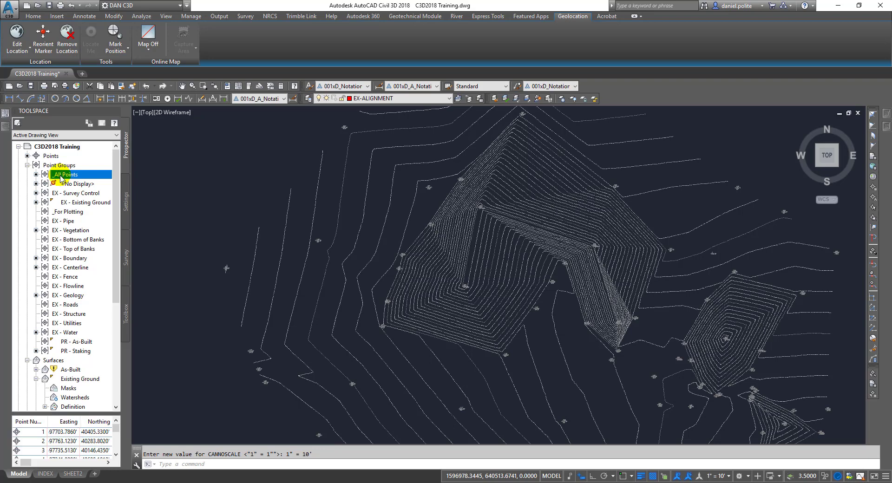
right_click(61, 177)
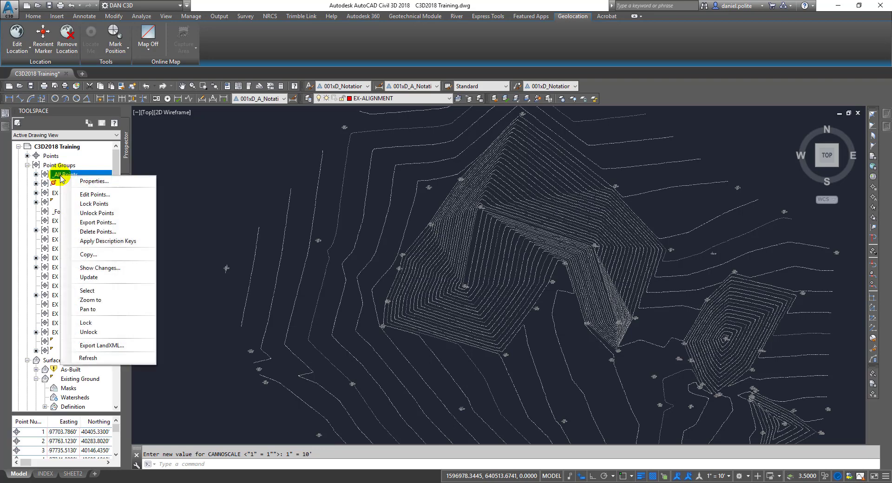
click(93, 205)
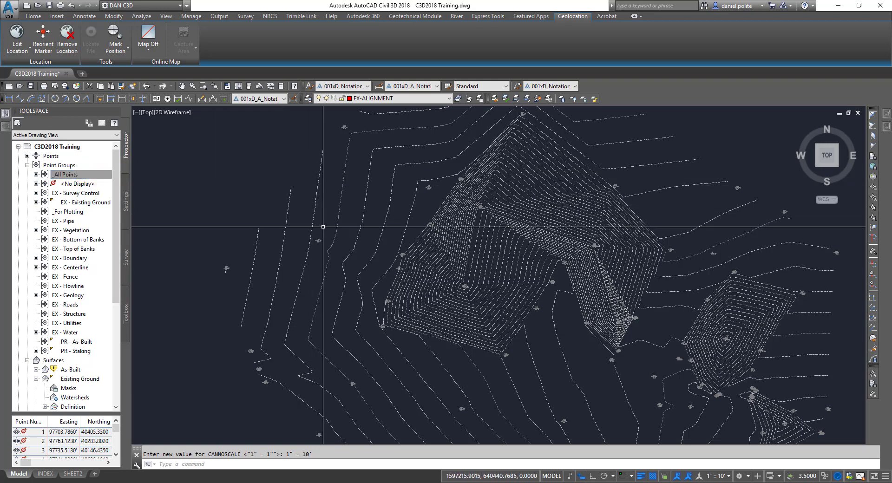
Select point 139 west of the contour mound and pull its label northeast so a leader connects it to the marker.
scroll(312, 240, up, 4)
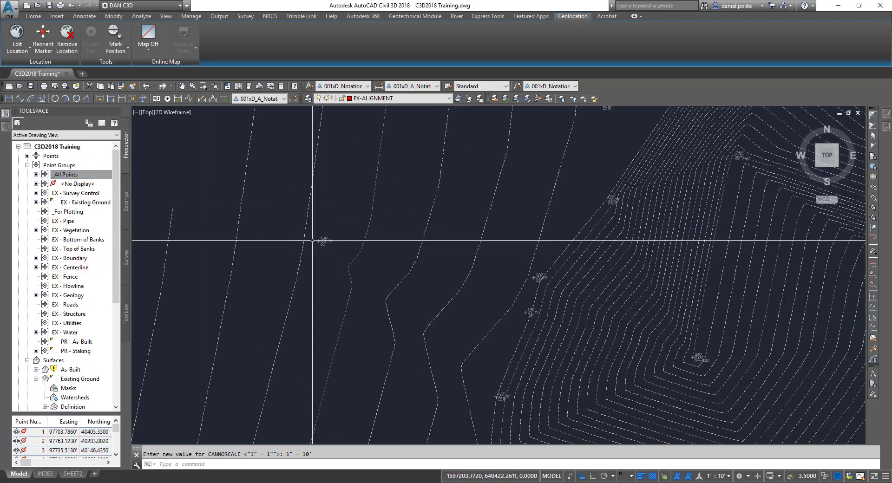
click(312, 240)
scroll(316, 239, up, 3)
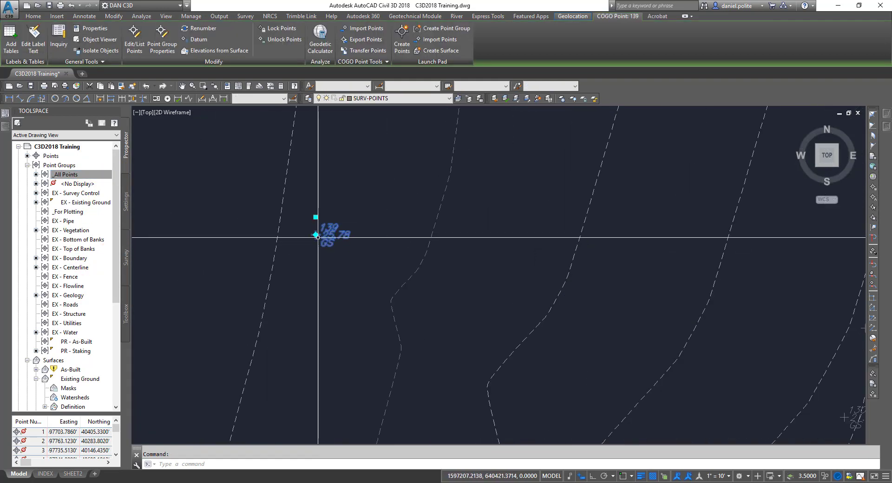
click(316, 235)
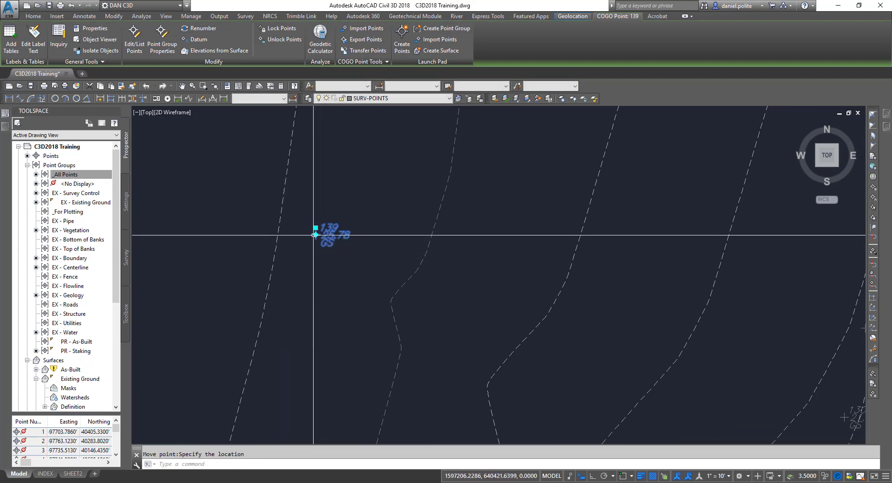
click(315, 227)
click(401, 149)
scroll(377, 198, down, 2)
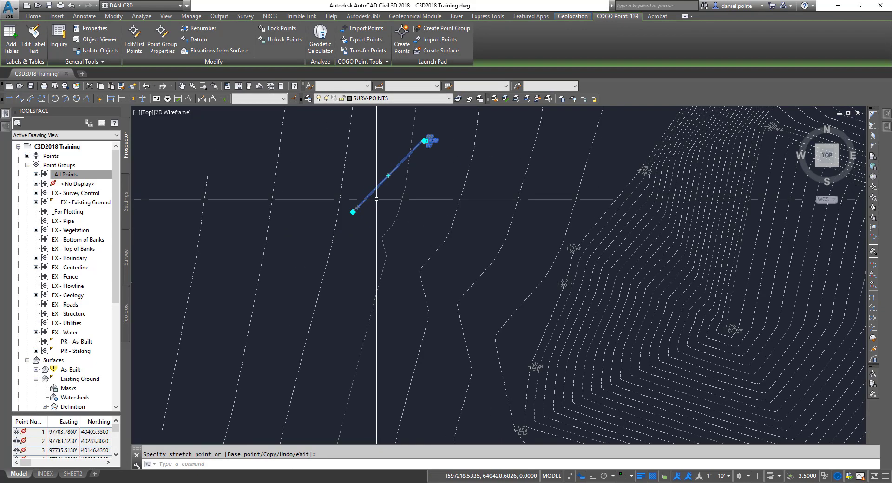
Try stretching the displaced label of point 139, cancel the stretch, and undo the label's relocation.
click(424, 141)
scroll(378, 167, up, 3)
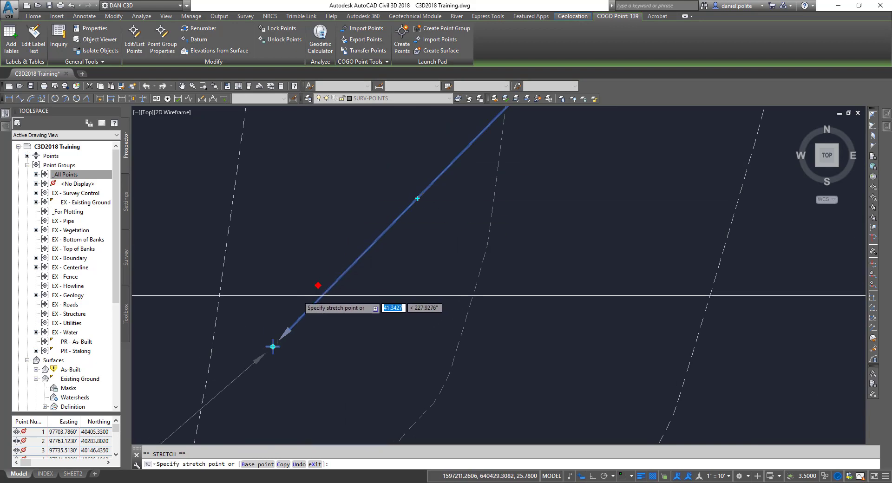
key(Escape)
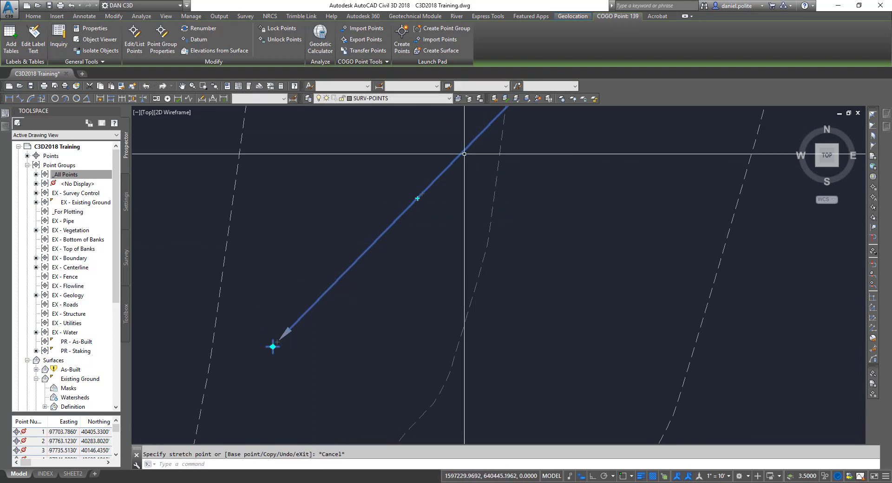
scroll(464, 153, down, 3)
key(Escape)
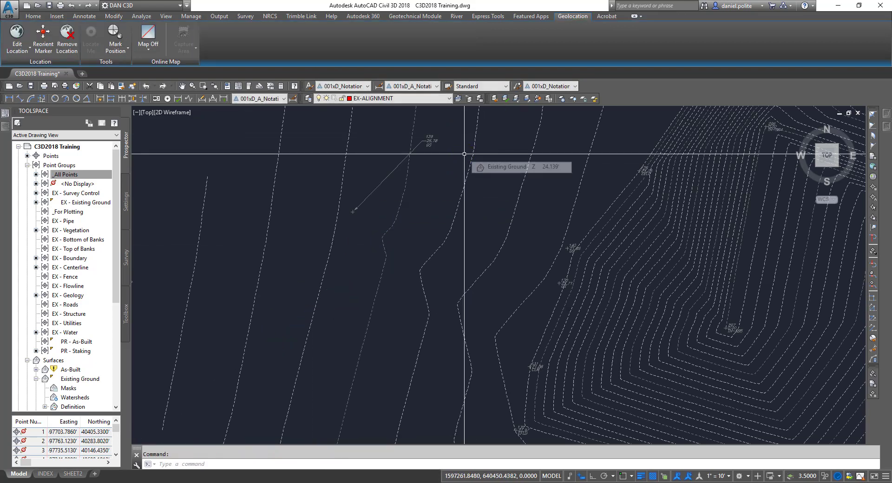
scroll(464, 154, up, 2)
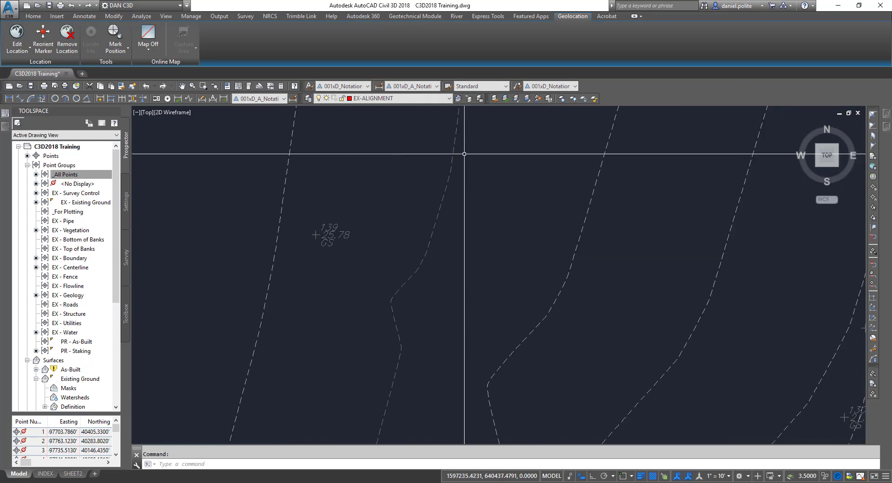
Try to move the locked point 139 to the southeast using its marker grip.
click(331, 231)
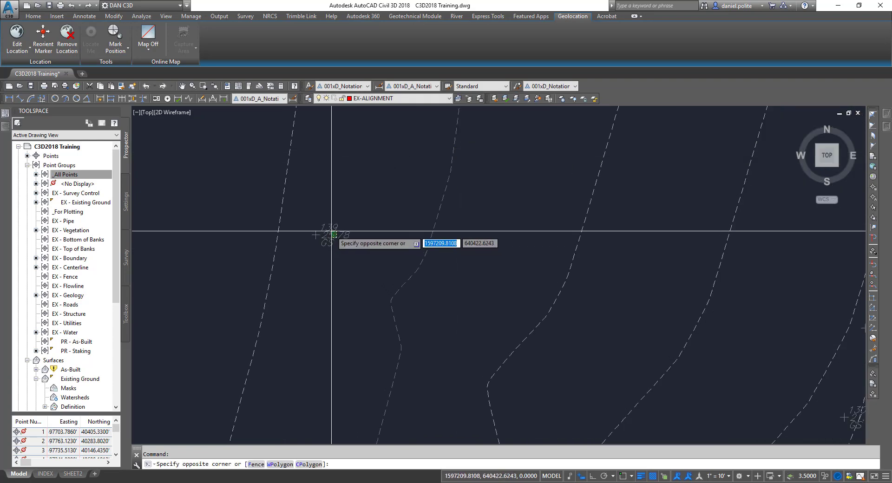
click(344, 236)
scroll(344, 236, up, 2)
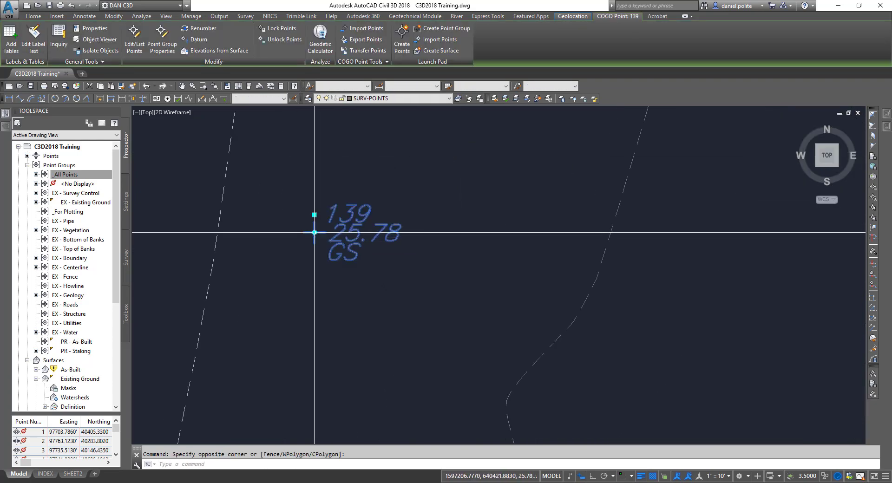
click(314, 232)
middle_drag(452, 293, 343, 212)
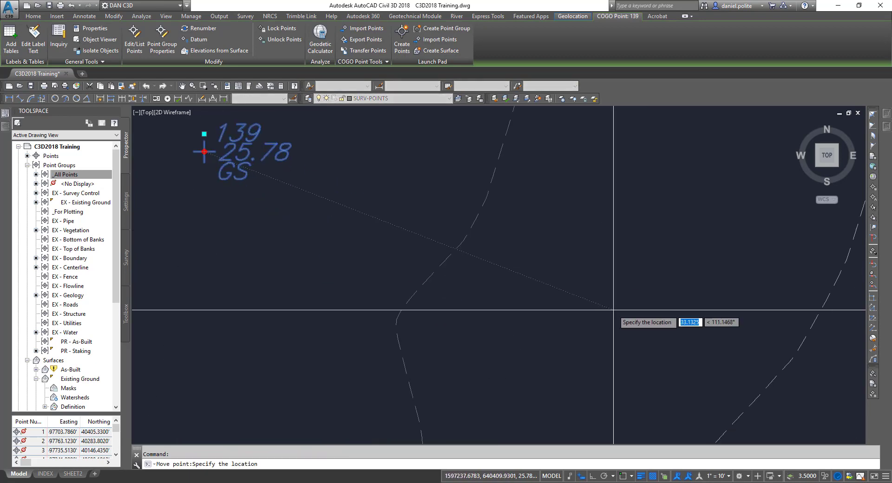
click(205, 152)
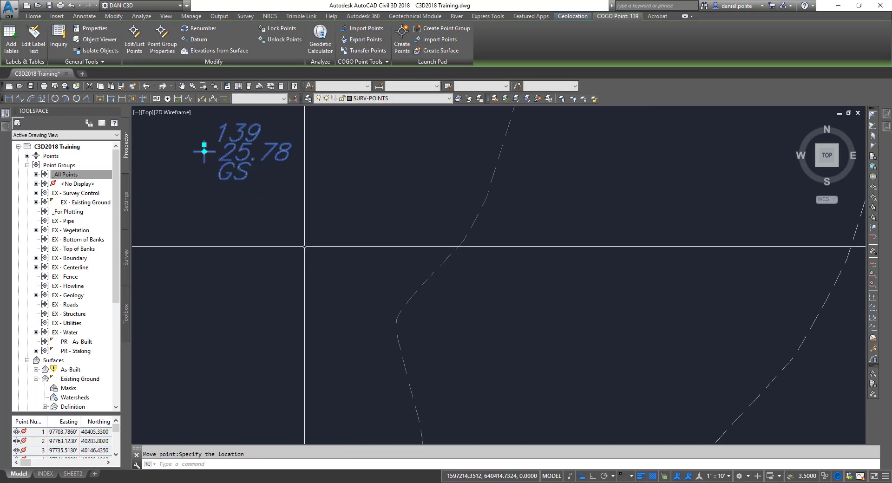
Unlock all points in the _All Points point group.
click(65, 174)
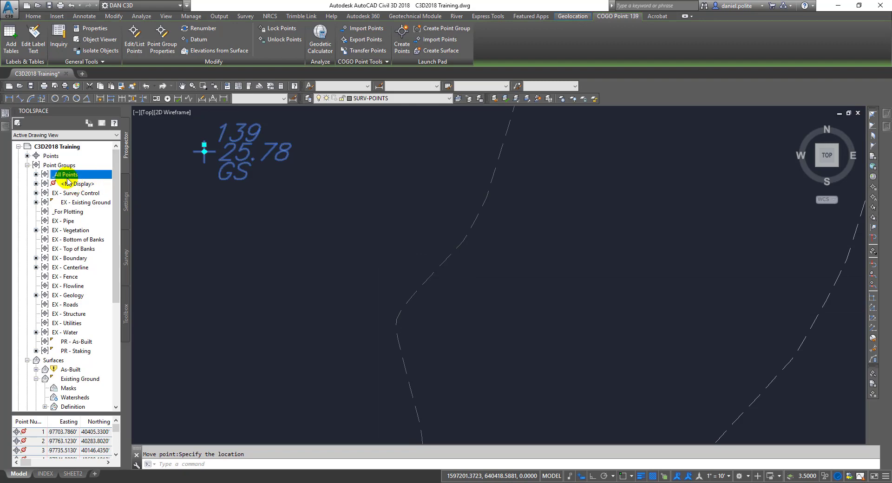
right_click(67, 179)
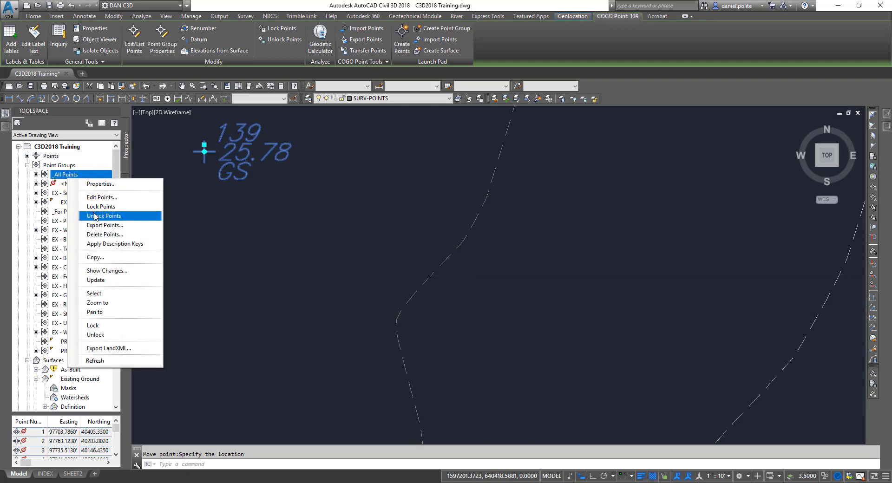
click(95, 215)
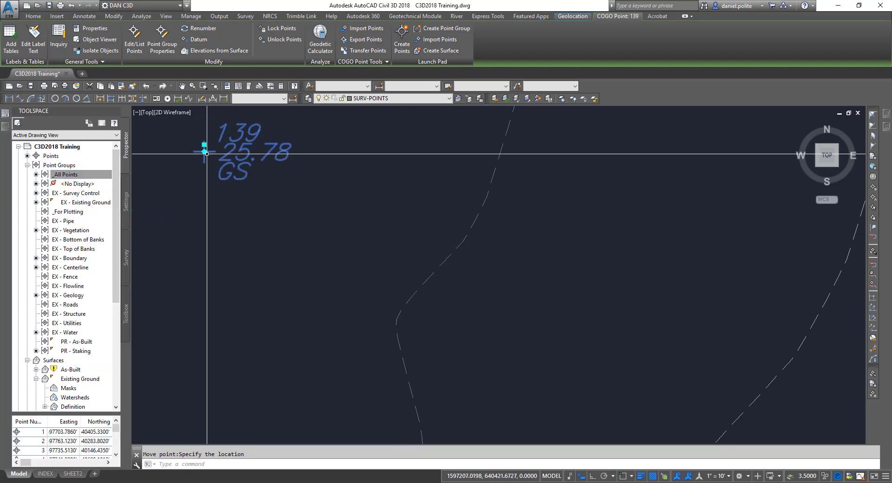
Move the unlocked point 139 southeast, west, and then northeast near the steep contours to reshape the Existing Ground surface.
click(205, 151)
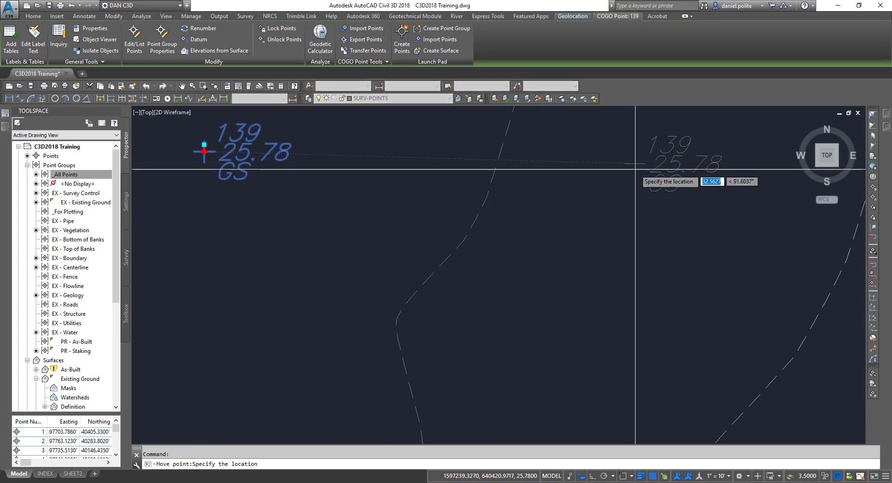
click(660, 288)
right_click(516, 296)
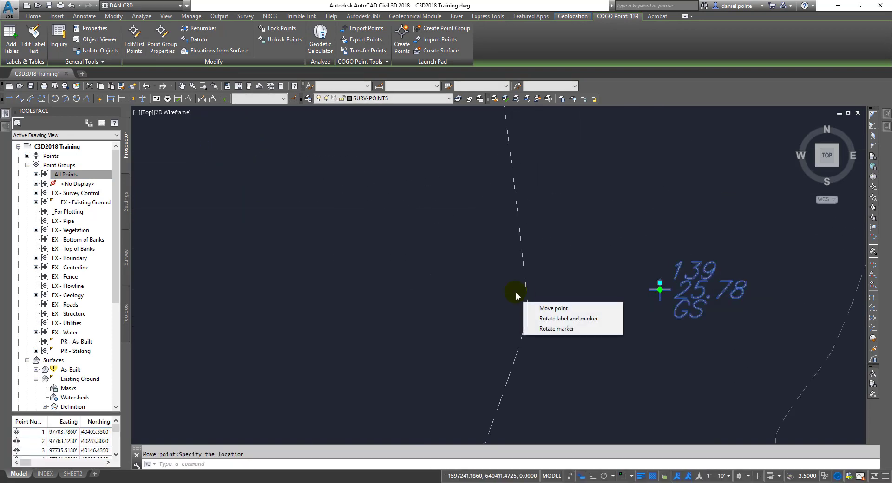
scroll(562, 244, down, 4)
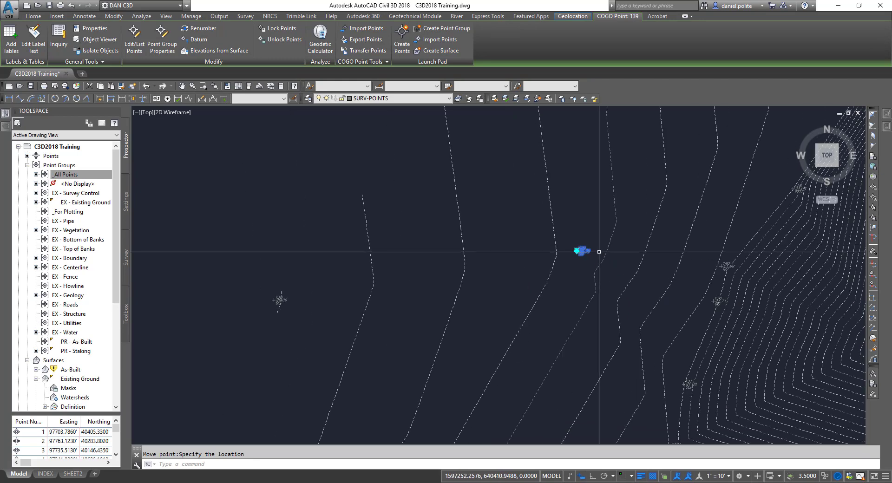
click(577, 251)
click(484, 285)
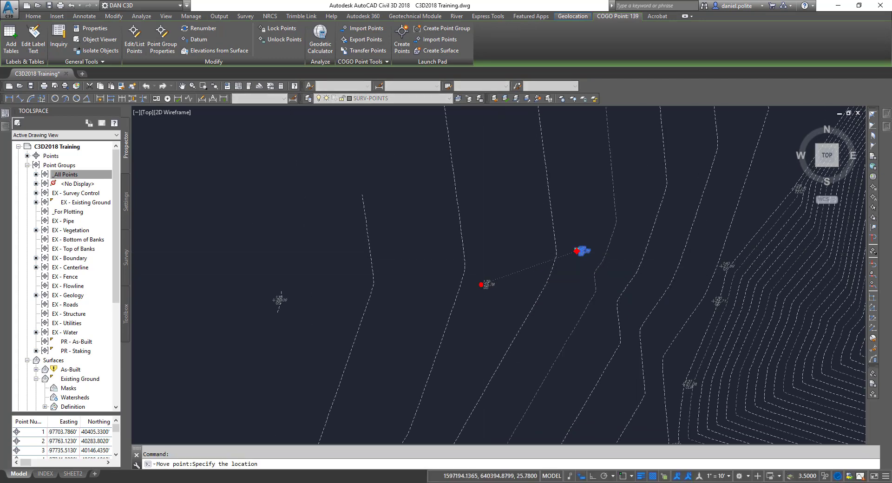
click(482, 284)
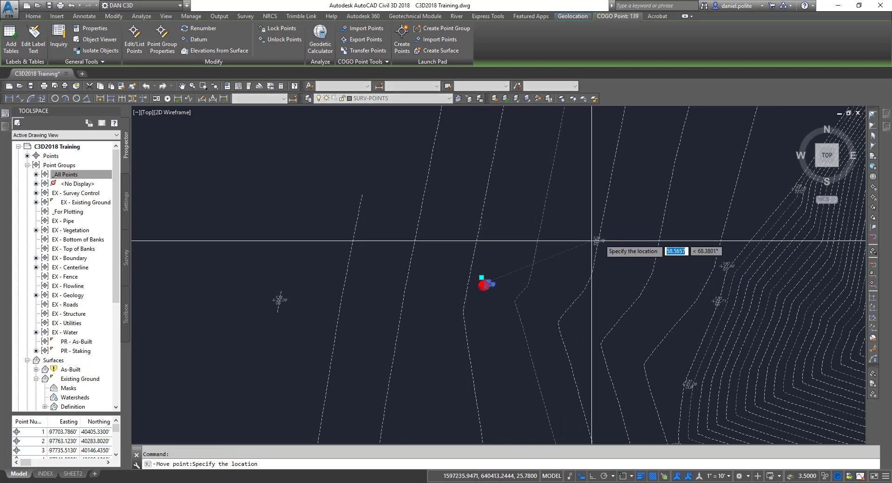
click(683, 199)
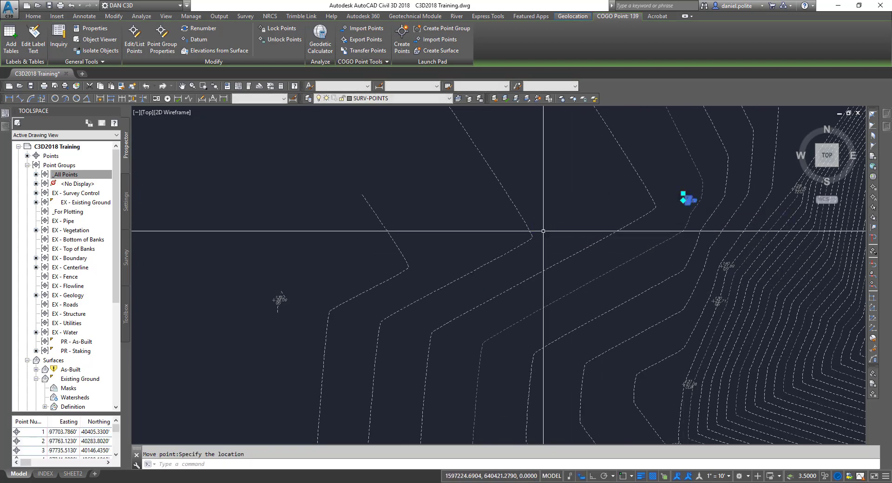
Undo the moves of point 139 repeatedly to restore its original location and the Existing Ground contours.
text(u)
key(Return)
key(Return)
key(Return)
key(Return)
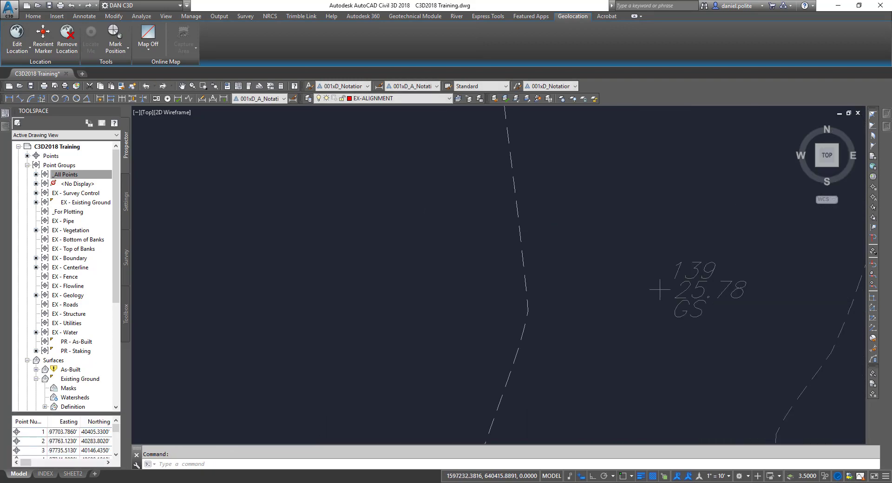
key(Return)
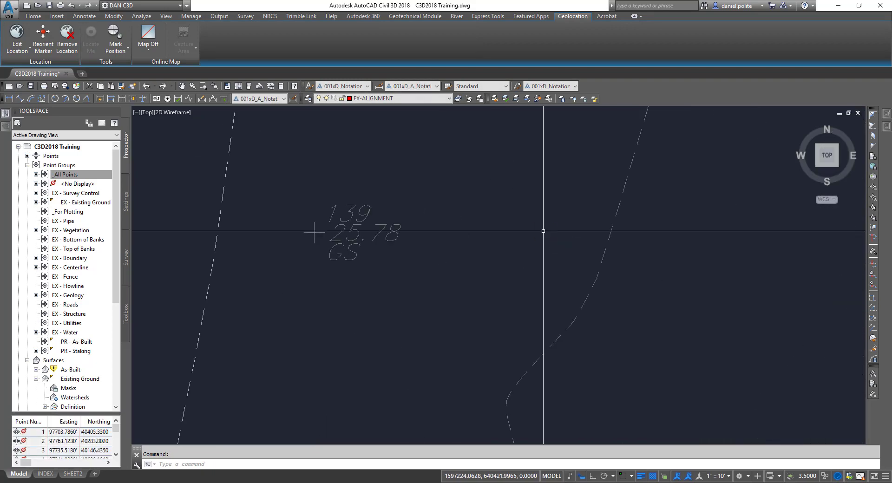
key(Return)
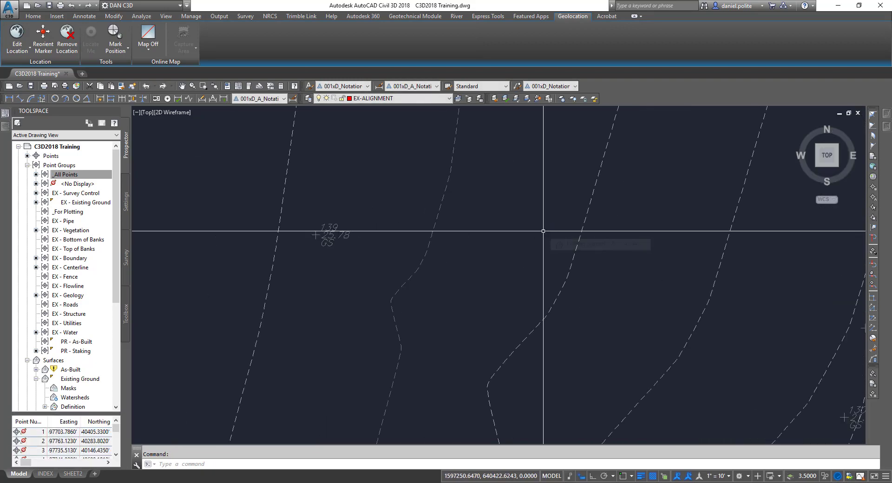
click(335, 235)
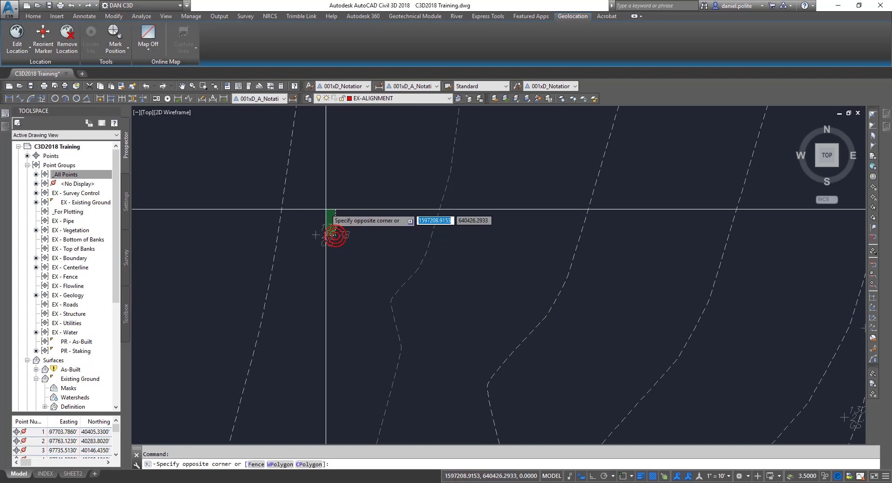
click(326, 205)
double_click(335, 231)
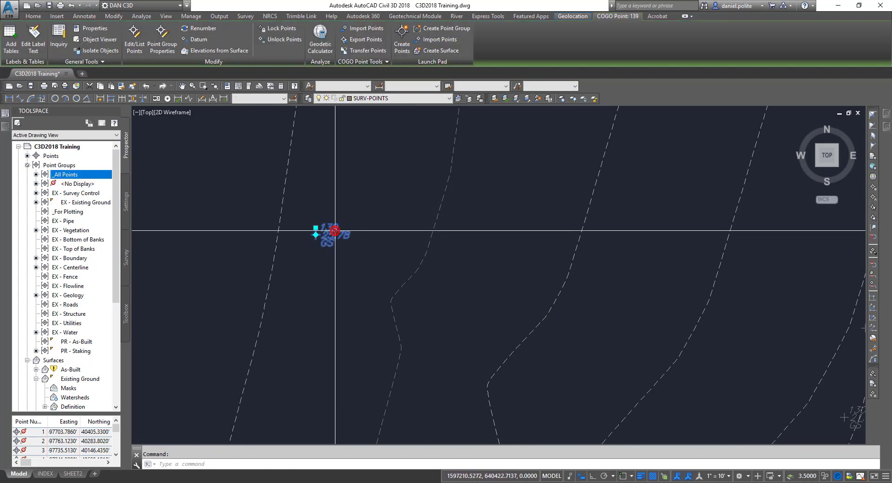
key(Escape)
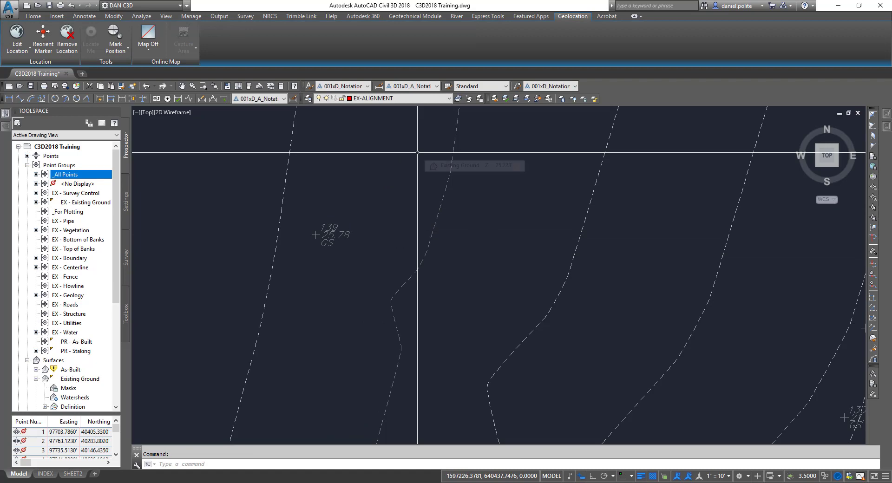
click(333, 236)
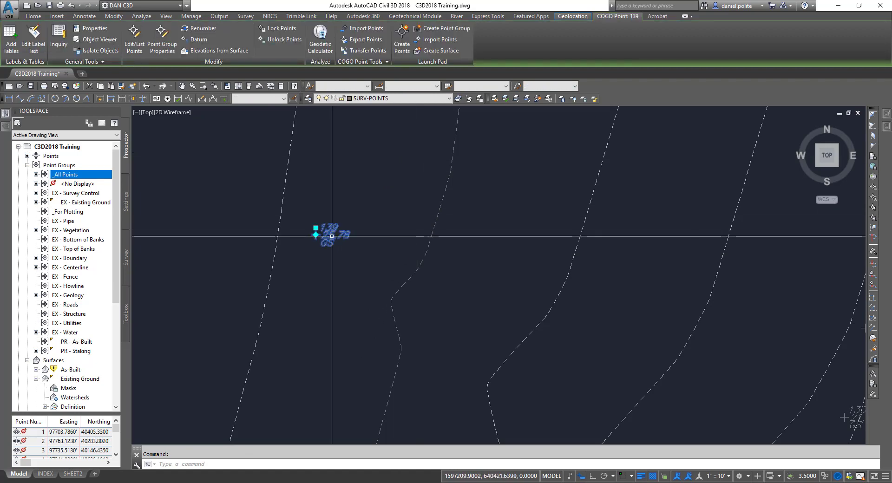
drag(331, 236, 357, 175)
key(Escape)
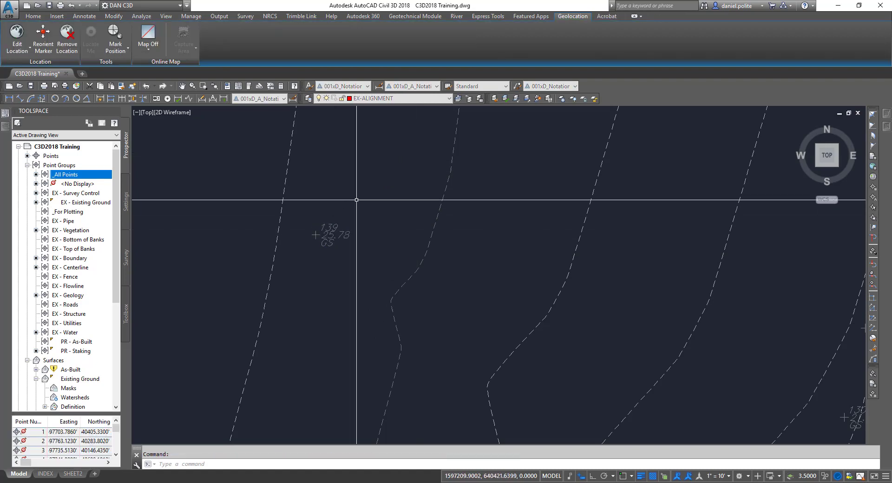
click(333, 234)
click(315, 234)
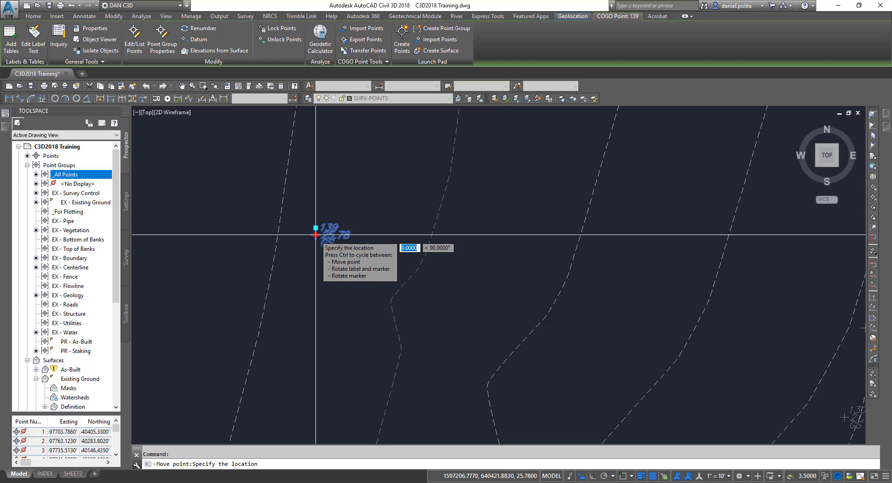
right_click(315, 235)
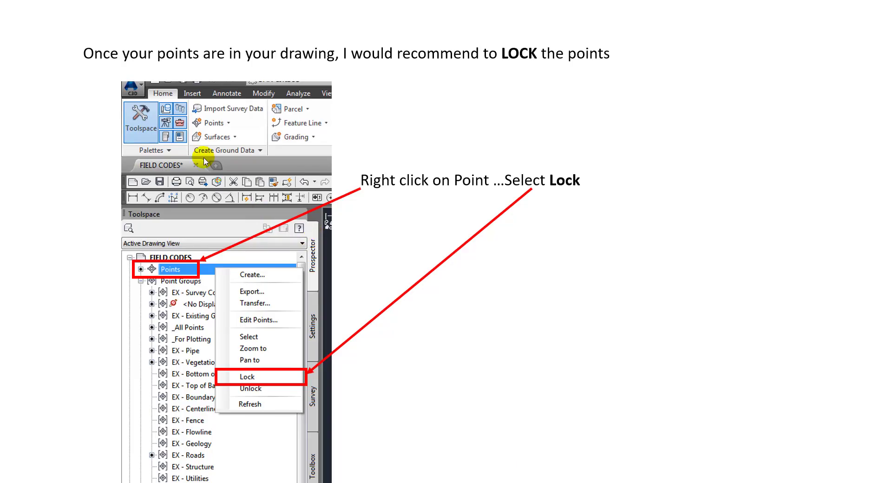
click(356, 85)
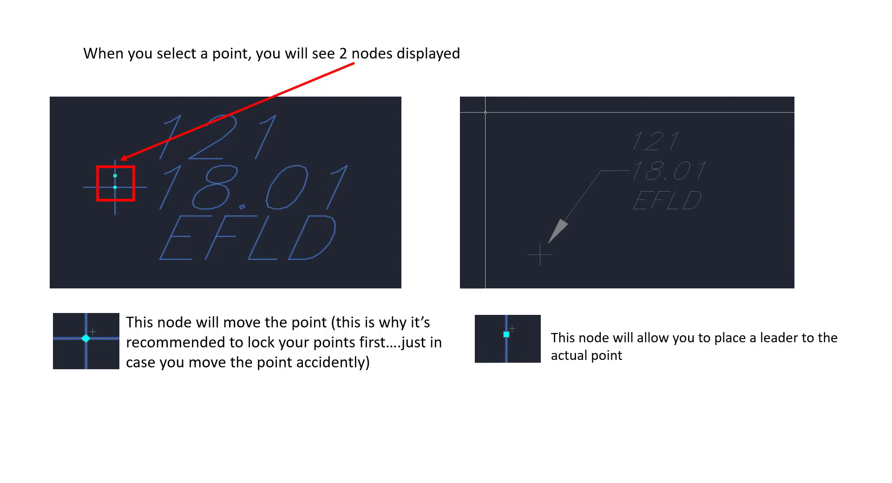
key(Escape)
key(alt+Tab)
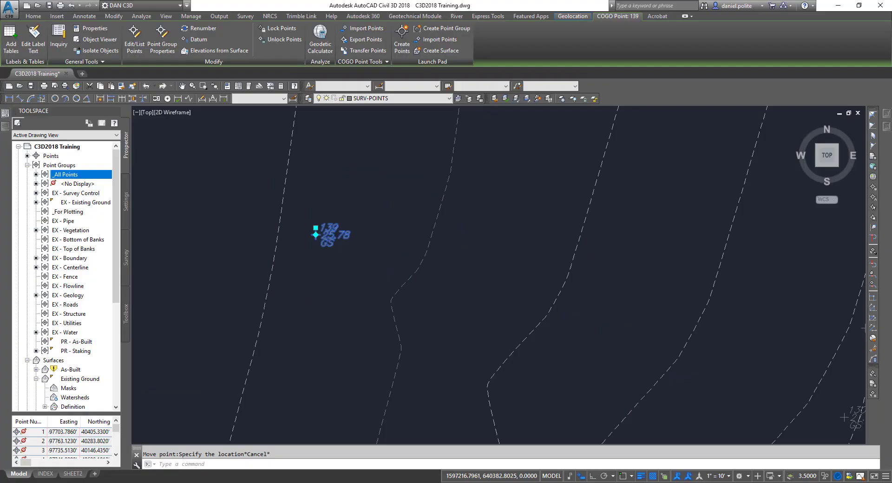
Try out the marker grip and the label grip of point 139 without placing either at a new location.
mouse_move(318, 235)
middle_down()
mouse_move(353, 228)
mouse_move(407, 248)
middle_up()
scroll(352, 228, up, 3)
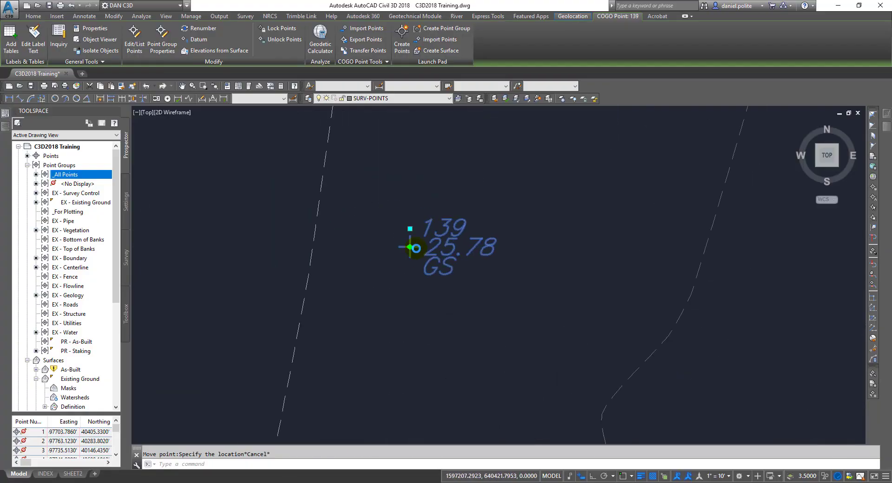
scroll(398, 248, up, 3)
click(395, 244)
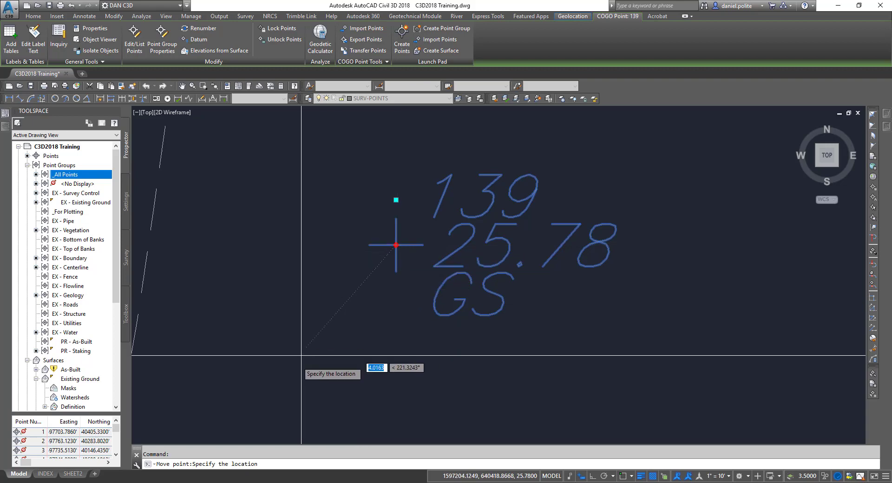
key(Escape)
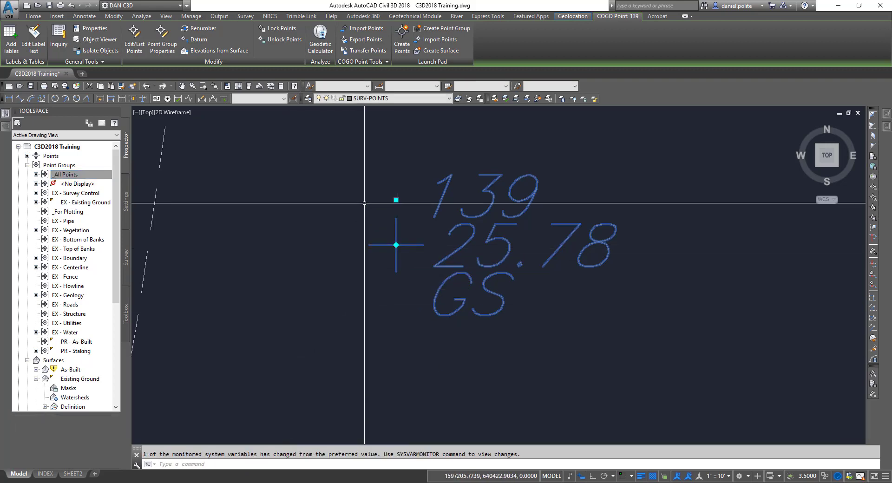
mouse_move(396, 199)
click(422, 219)
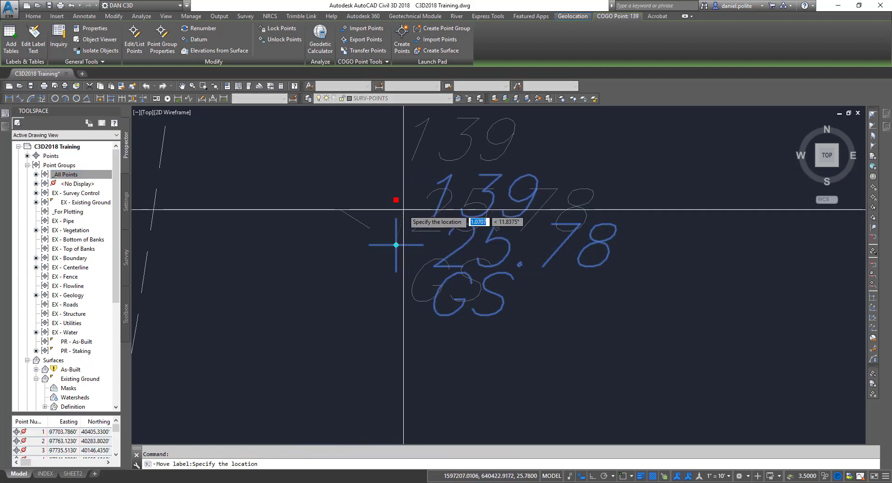
key(Escape)
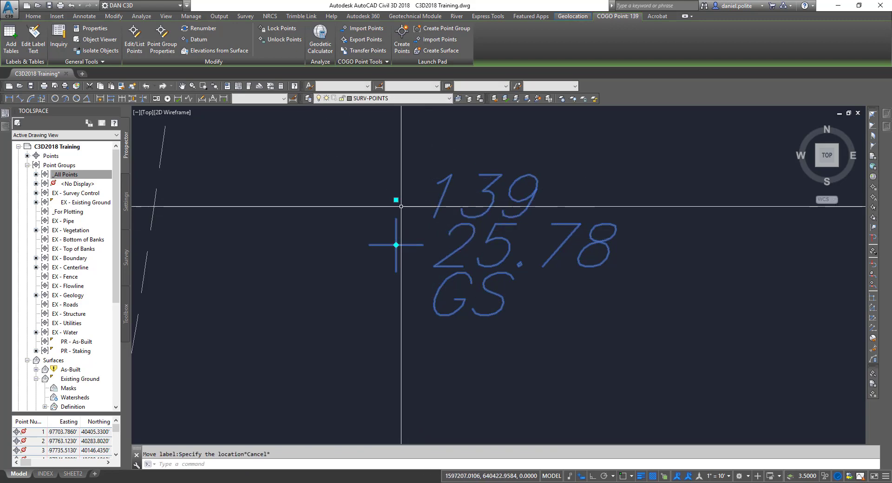
key(Escape)
Move point 139's label northeast of its marker on a leader, and reset the label location.
click(399, 240)
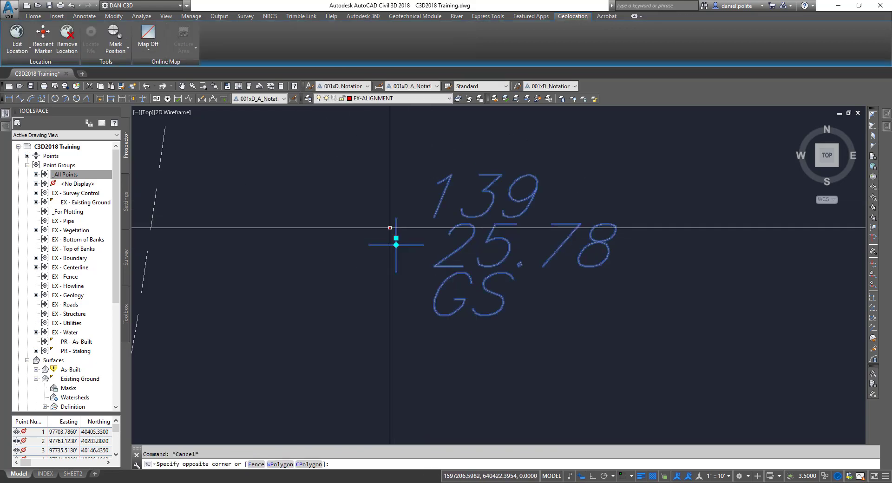
click(396, 238)
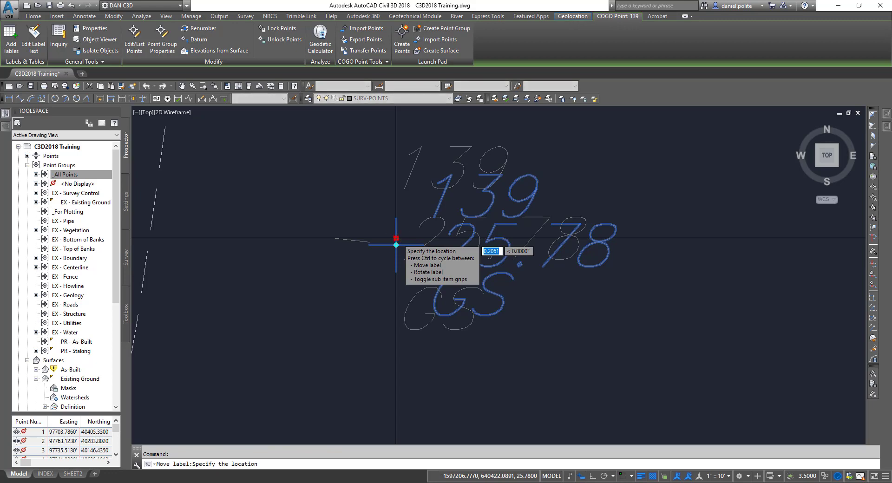
middle_drag(532, 131, 370, 279)
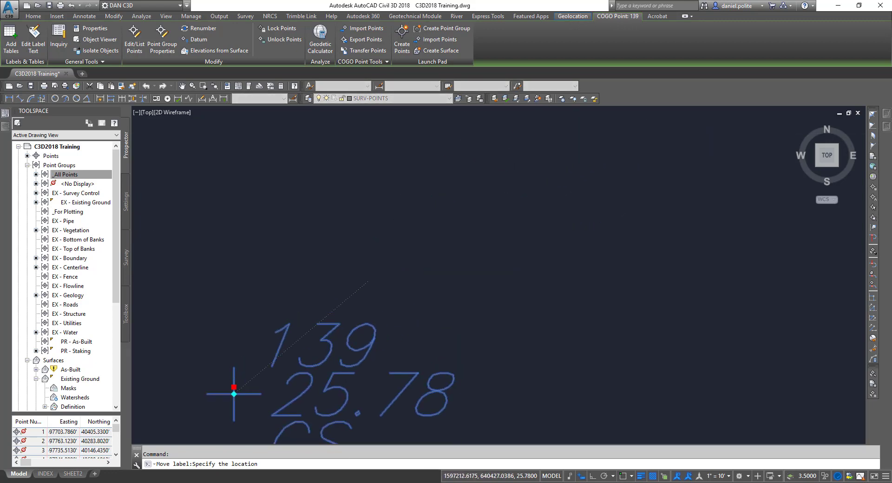
scroll(370, 280, down, 3)
click(421, 225)
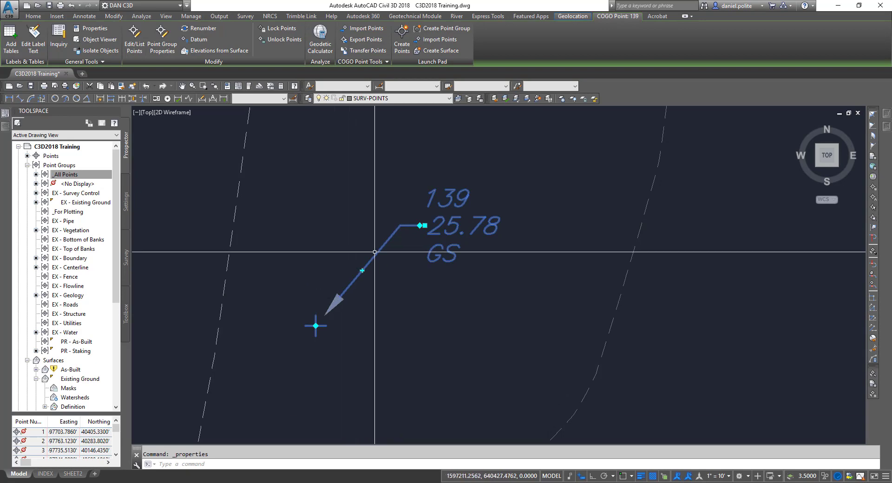
mouse_move(424, 226)
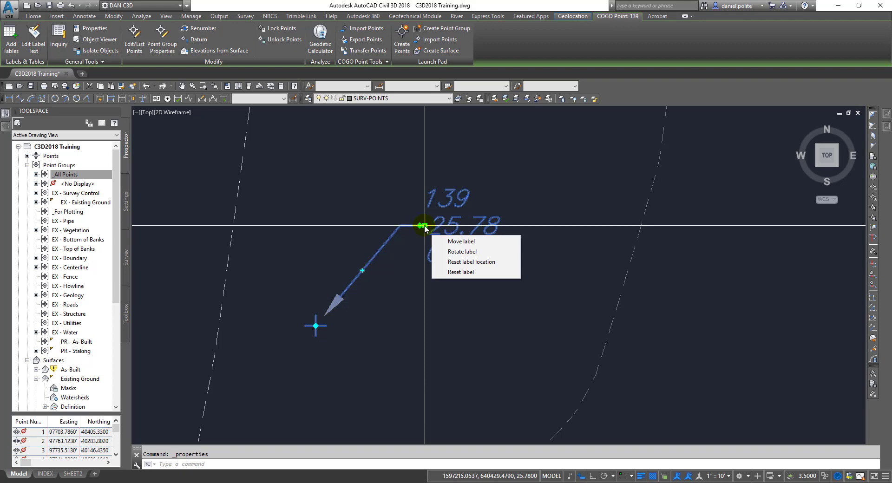
click(459, 261)
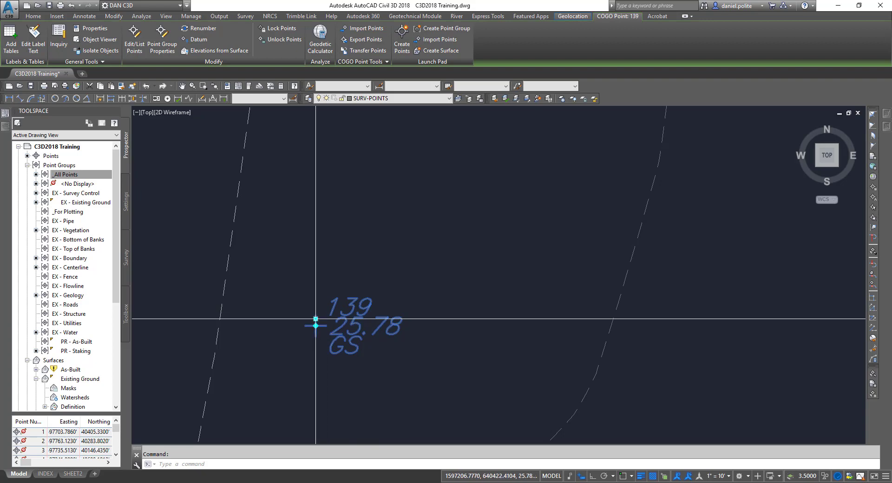
Move point 139's label northeast of its marker on a leader, and stretch it farther east past the nearest contour.
click(315, 318)
click(414, 182)
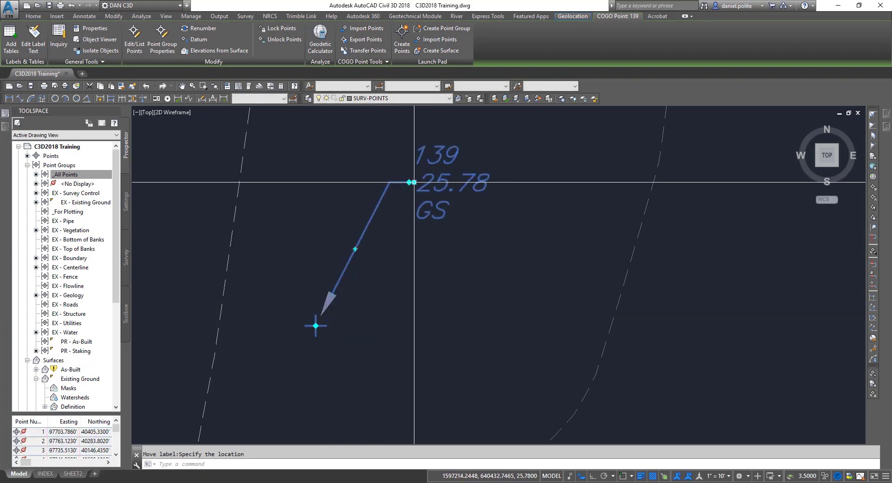
click(414, 182)
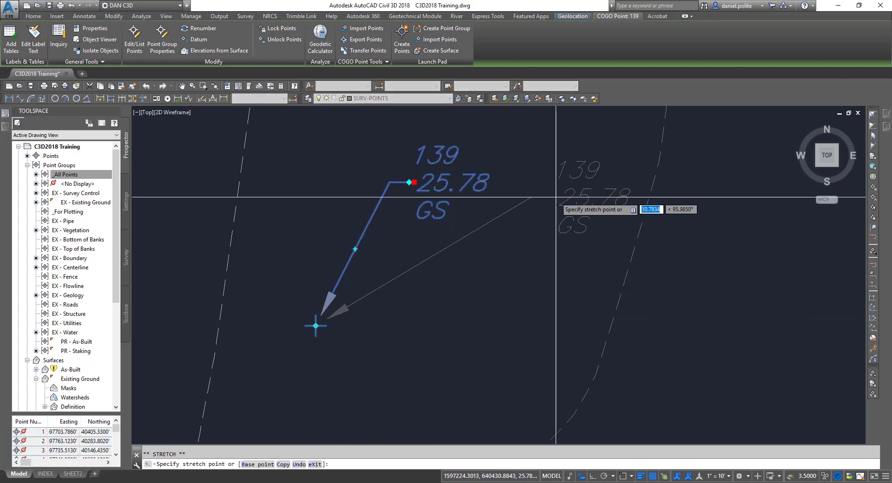
click(557, 196)
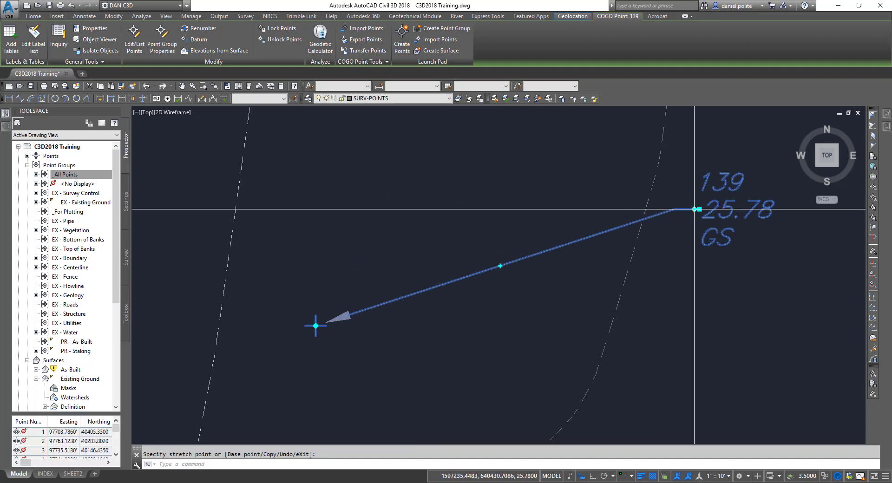
click(694, 209)
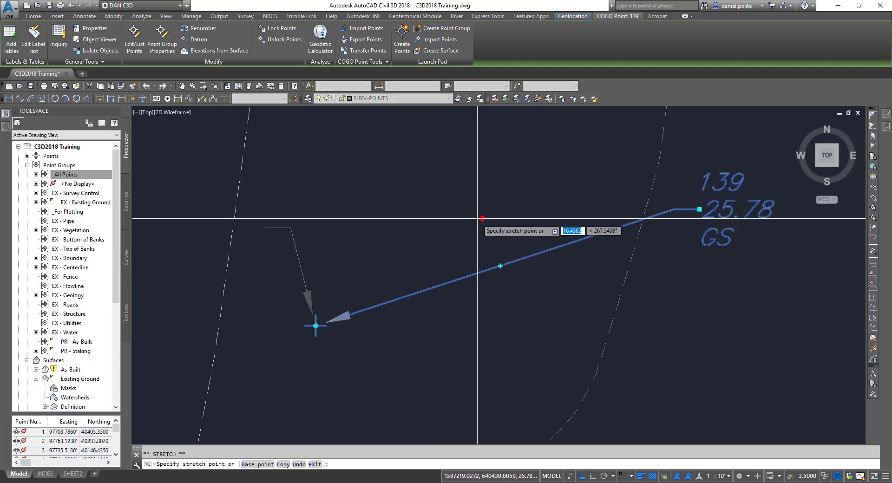
key(Escape)
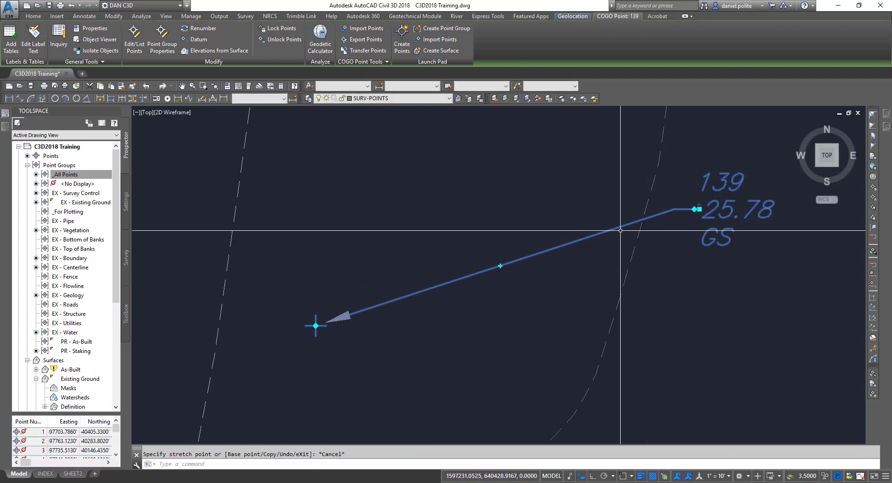
scroll(491, 259, down, 3)
scroll(535, 245, up, 3)
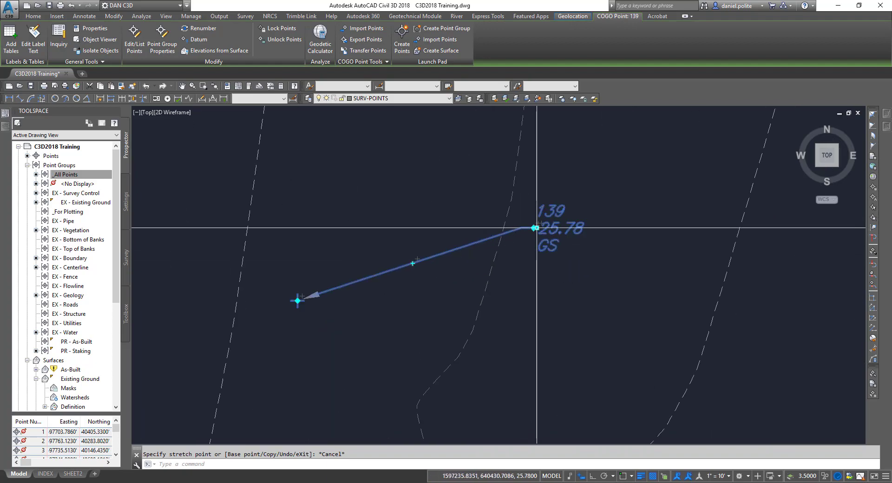
click(535, 227)
key(Escape)
Move the label of point 160 in the crowded CLW and TB point cluster northeast, clear of the overlapping labels.
scroll(586, 280, down, 4)
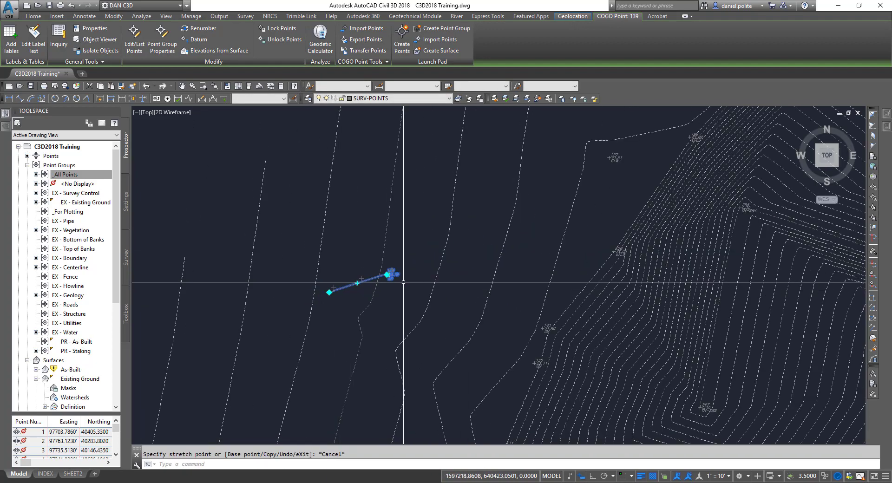
middle_drag(587, 281, 409, 222)
middle_drag(725, 394, 556, 267)
middle_drag(652, 364, 542, 288)
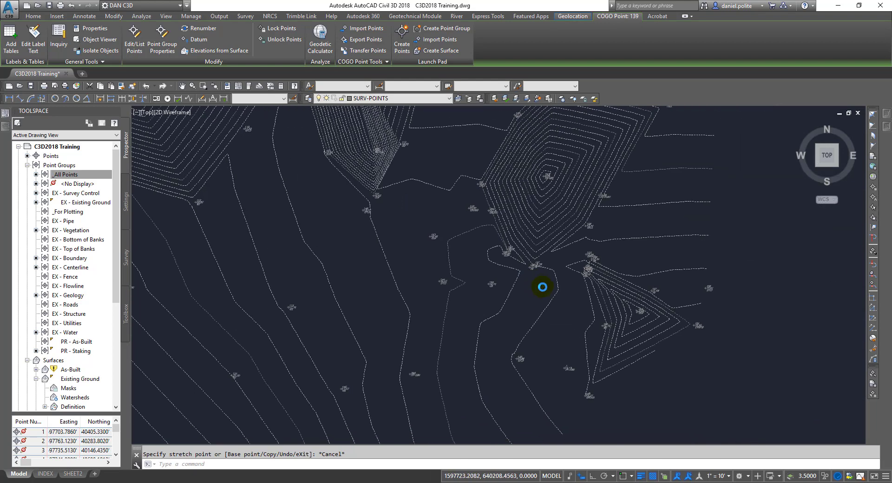
scroll(634, 343, up, 4)
scroll(520, 186, up, 4)
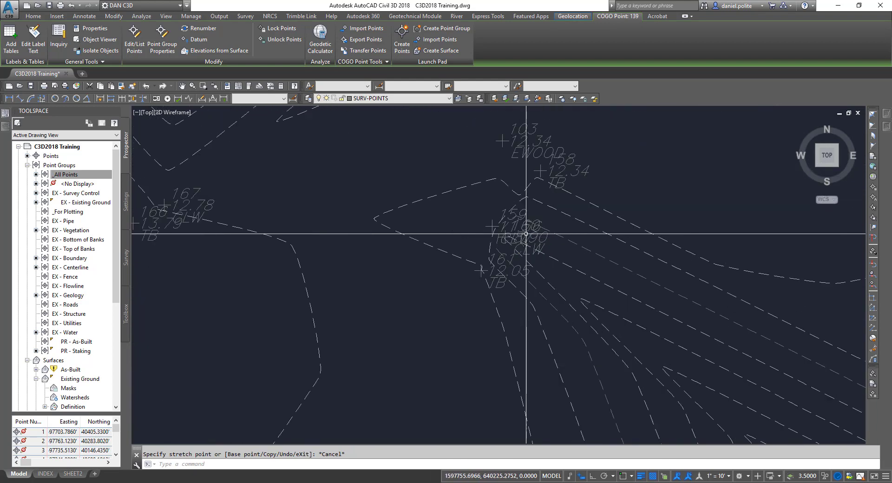
click(513, 230)
scroll(501, 222, up, 3)
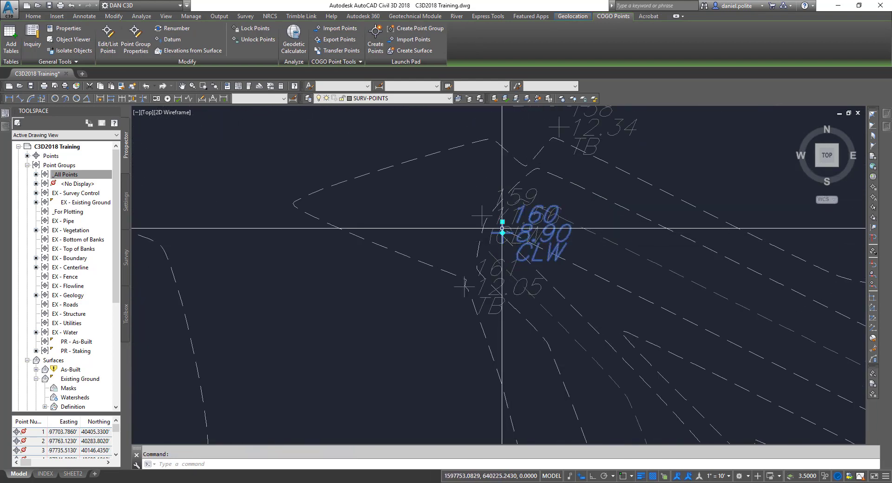
click(502, 221)
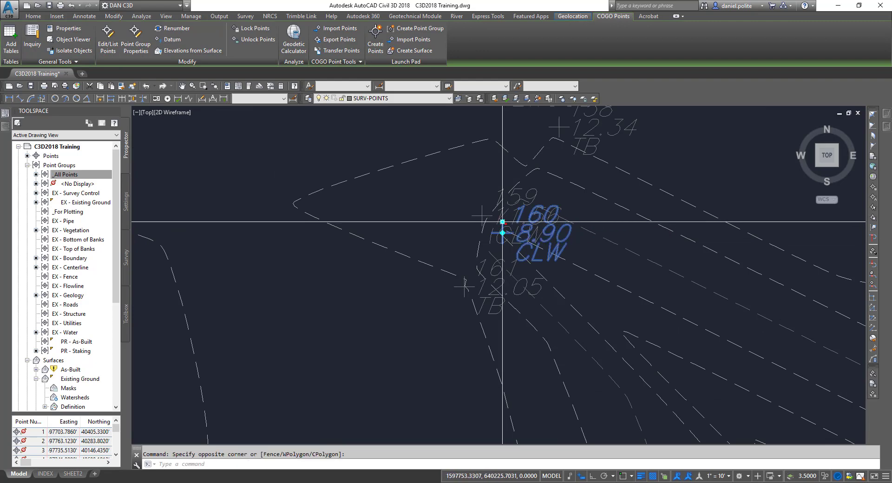
scroll(491, 233, down, 2)
click(653, 163)
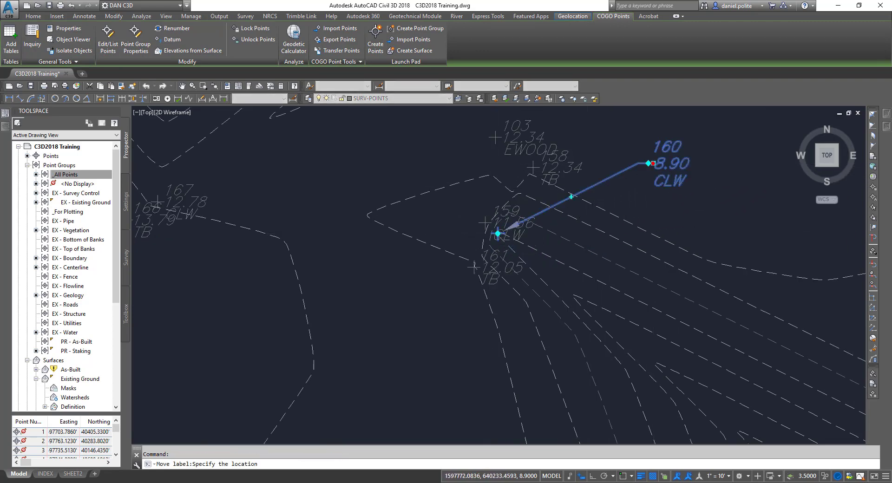
Move the label of point 159 northwest of its marker on a leader, clear of the cluster.
click(495, 225)
click(494, 221)
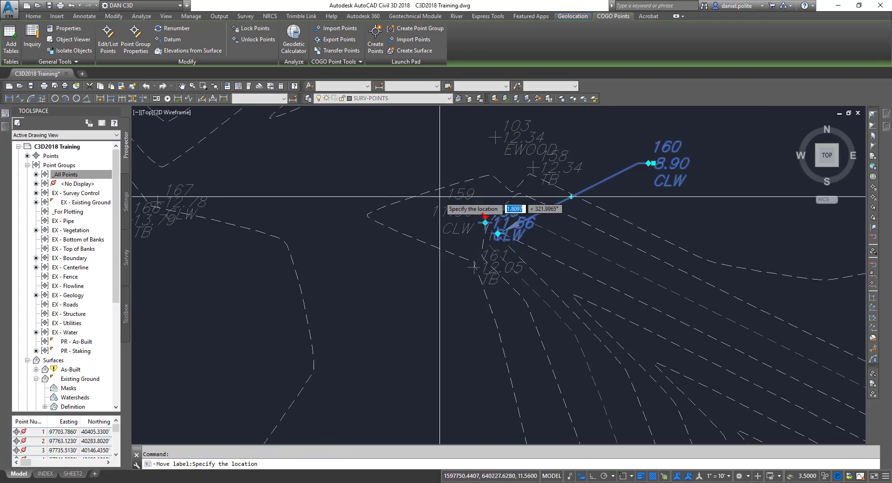
click(368, 165)
Move the label of point 161 southwest of its marker on a leader, clear of the cluster.
click(472, 264)
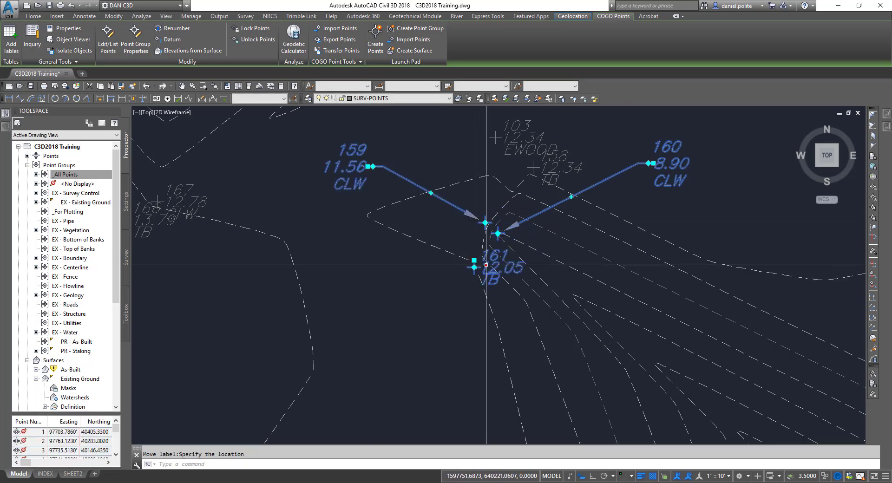
click(473, 262)
click(408, 358)
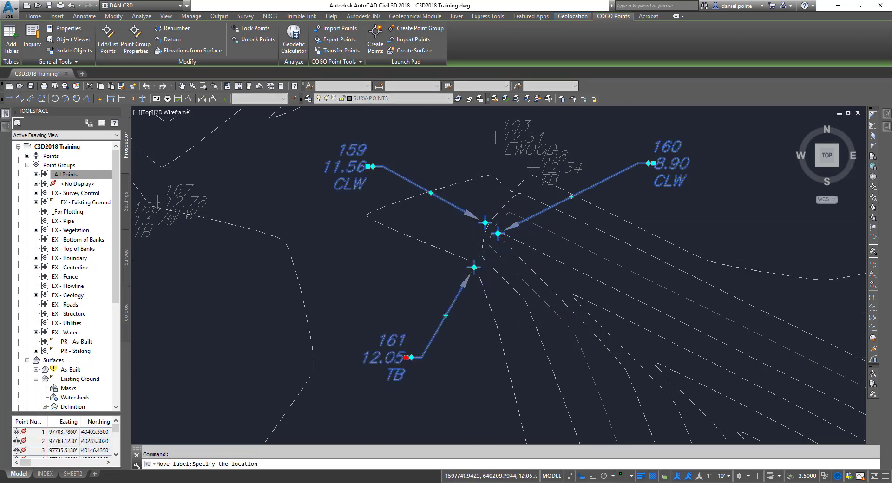
Move the label of point 158 northeast of its marker on a leader, clear of the cluster.
middle_drag(475, 189, 451, 238)
click(522, 199)
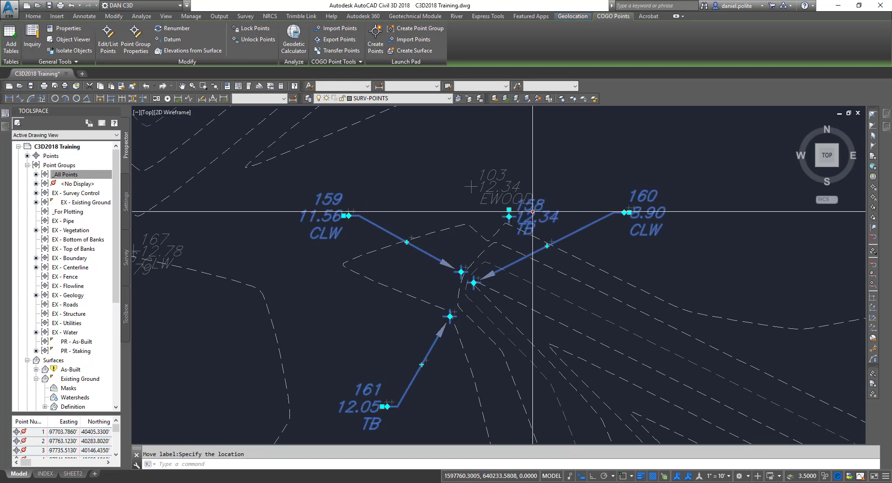
click(509, 210)
click(578, 151)
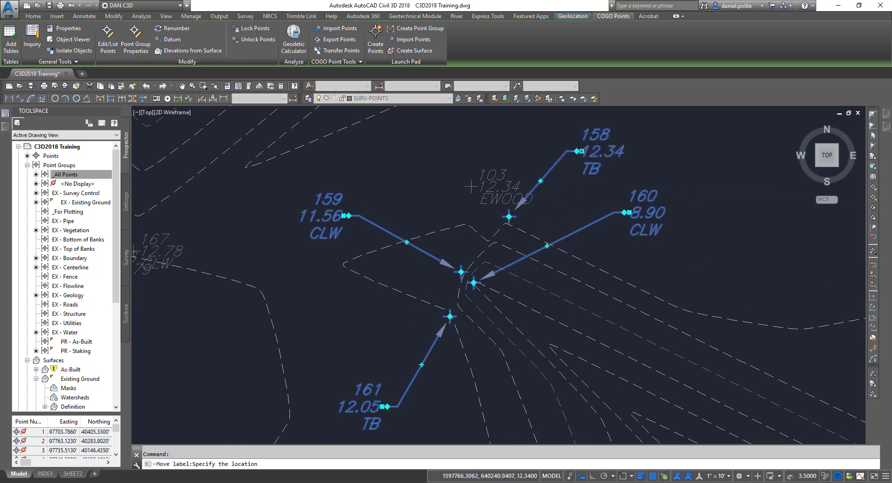
Move the label of EWOOD point 103 northwest of its marker on a leader, and deselect the points.
click(507, 180)
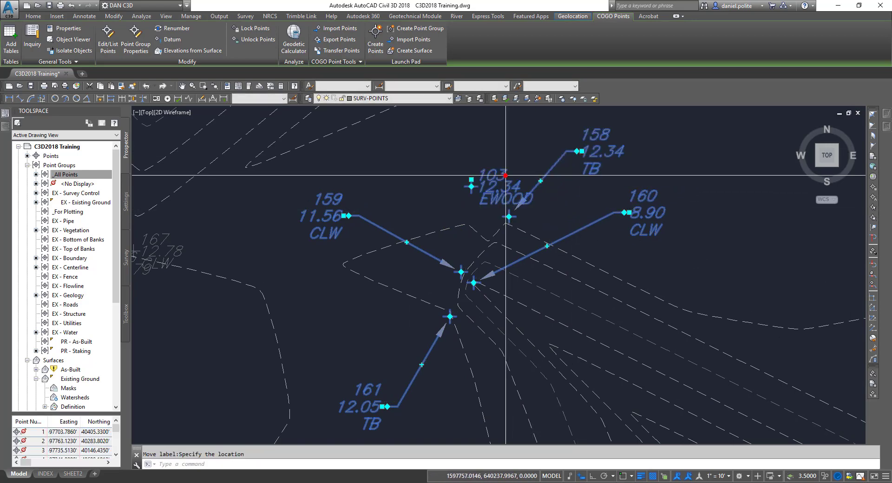
click(471, 180)
click(412, 155)
scroll(540, 202, down, 2)
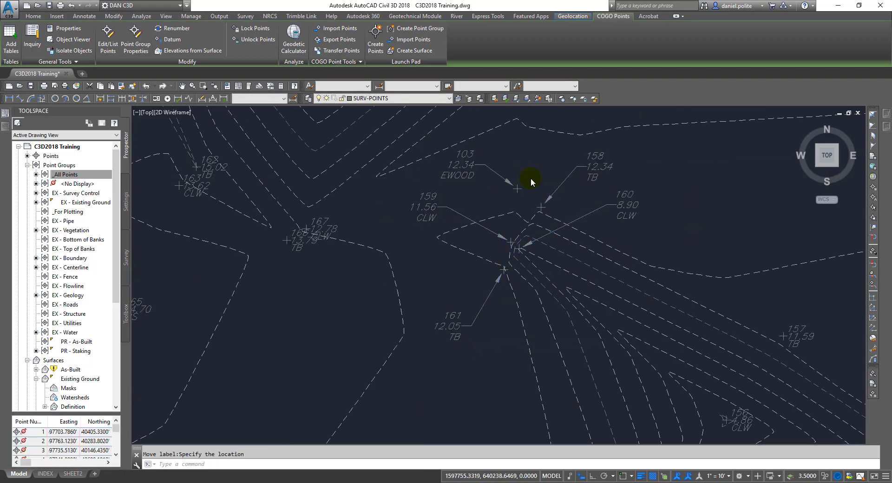
key(Escape)
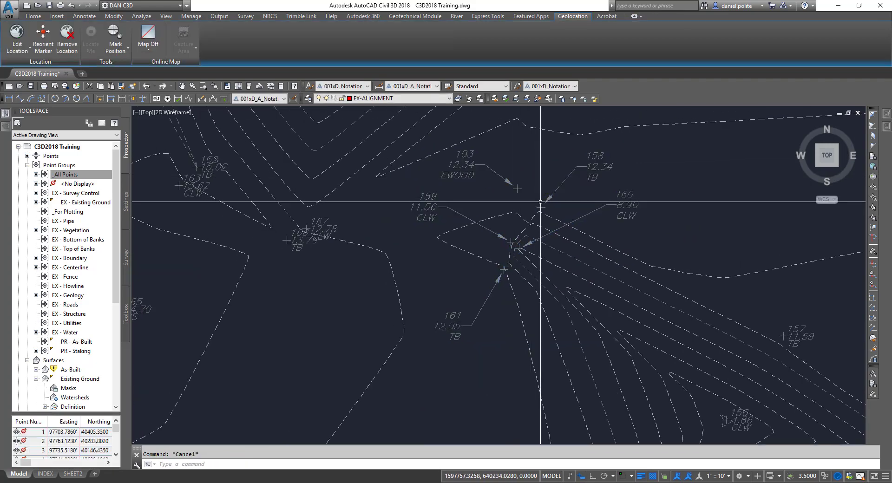
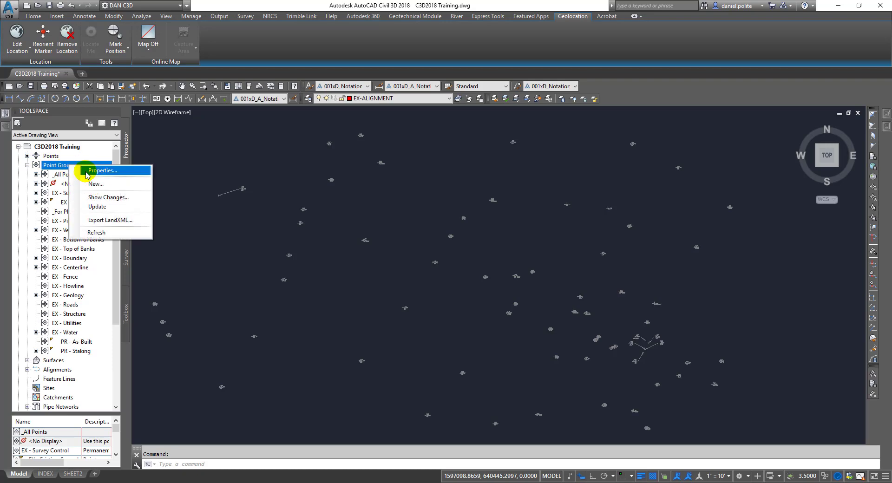
Open the point group display order, widen its list to show full descriptions, and move <No Display> above all other groups.
click(88, 171)
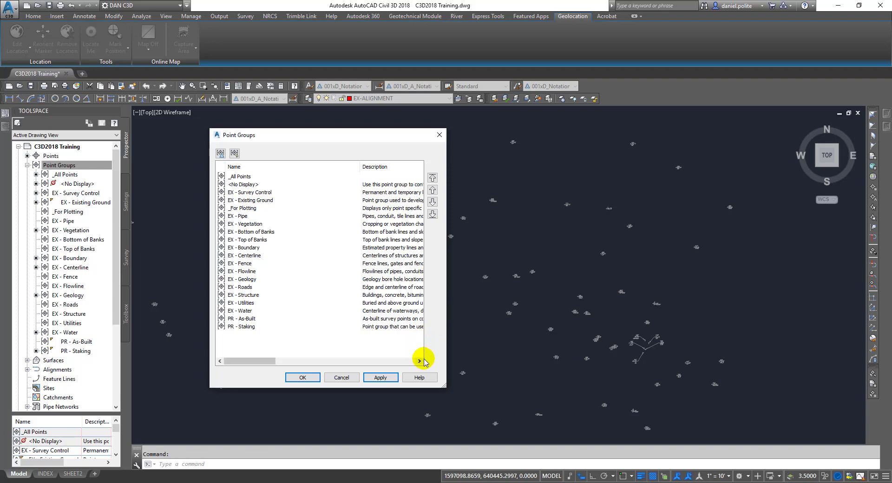
drag(441, 384, 705, 346)
drag(358, 166, 286, 173)
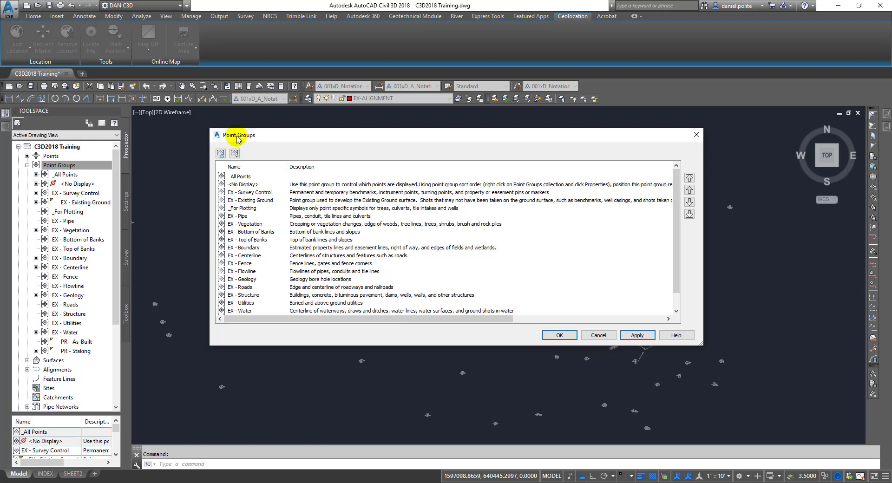
click(252, 184)
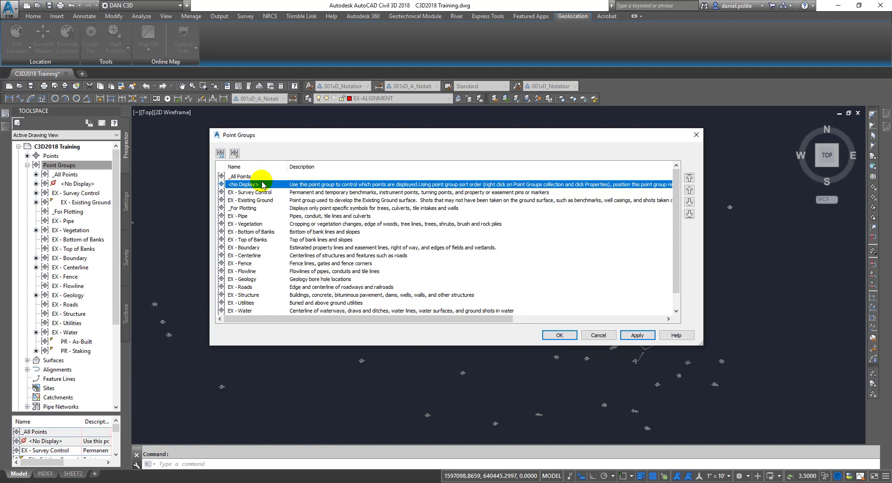
click(689, 178)
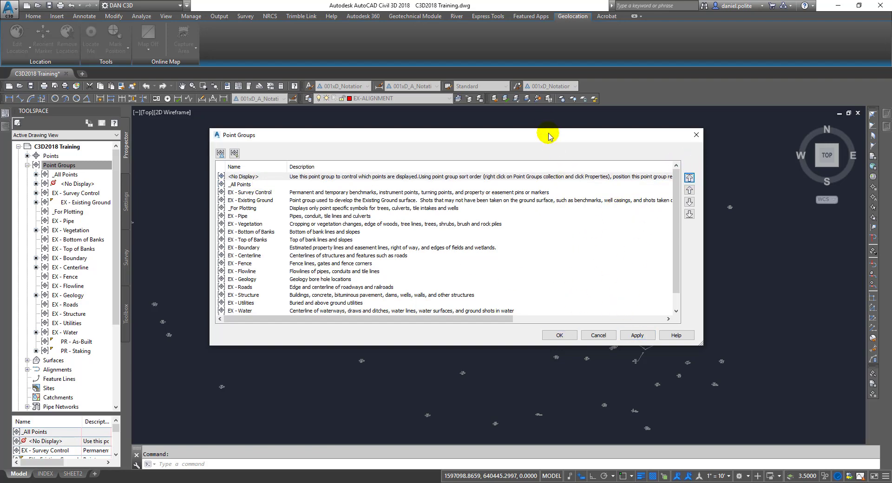
click(559, 335)
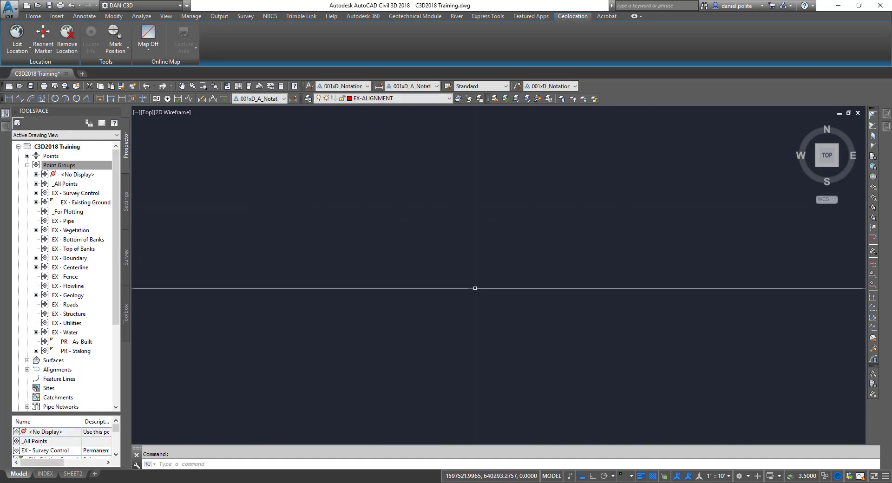
Move the <No Display> point group to the end of the point group display order.
right_click(61, 166)
click(78, 169)
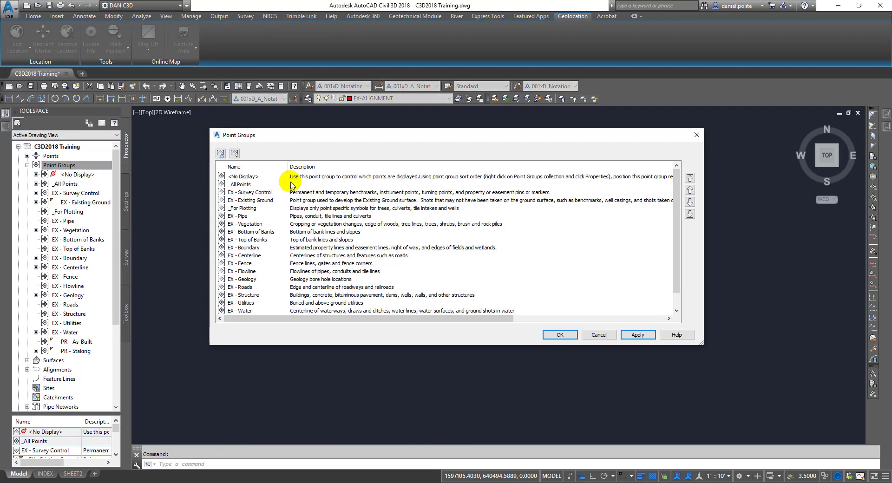
click(258, 178)
click(689, 214)
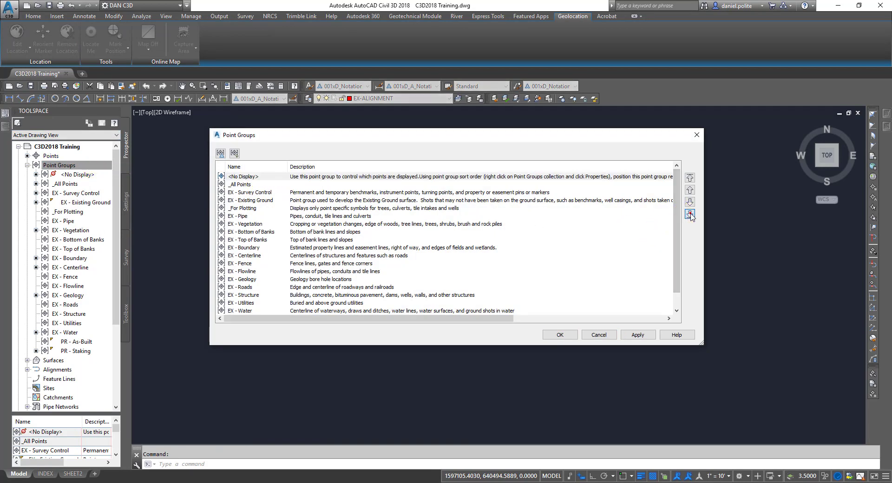
click(560, 335)
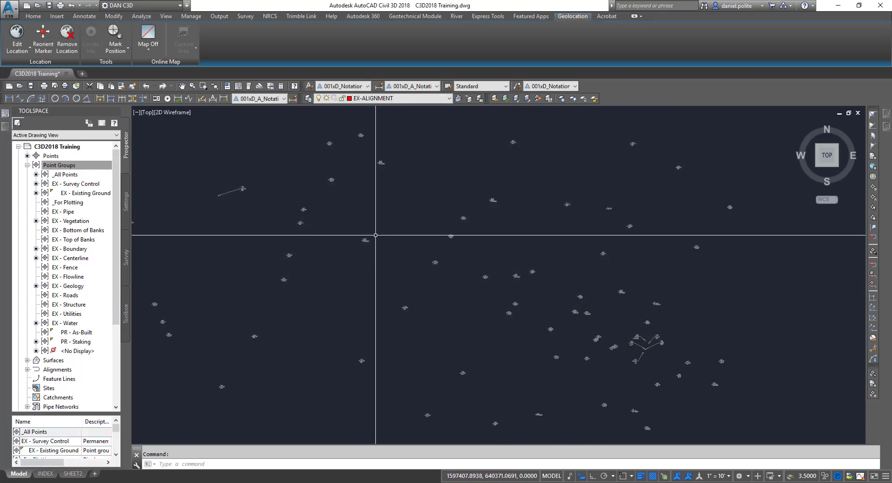
Move <No Display> to the start of the point group display order, and place EX - Survey Control above it.
click(72, 166)
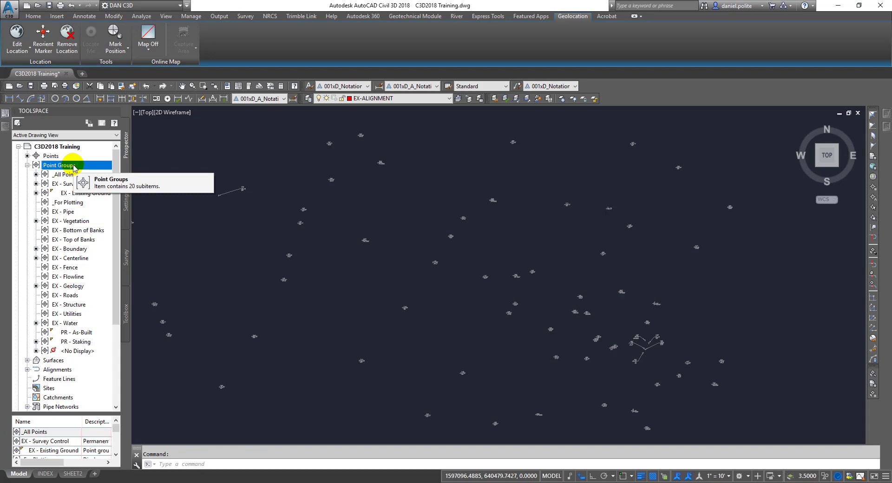
right_click(73, 168)
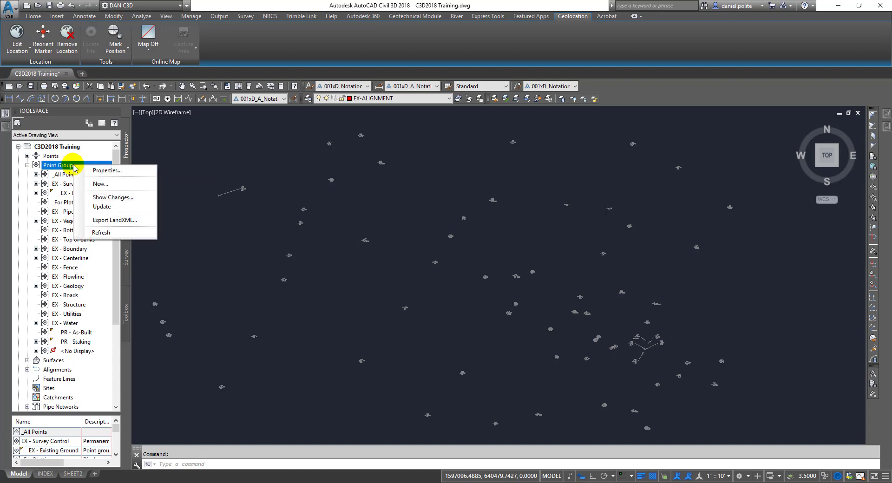
click(107, 170)
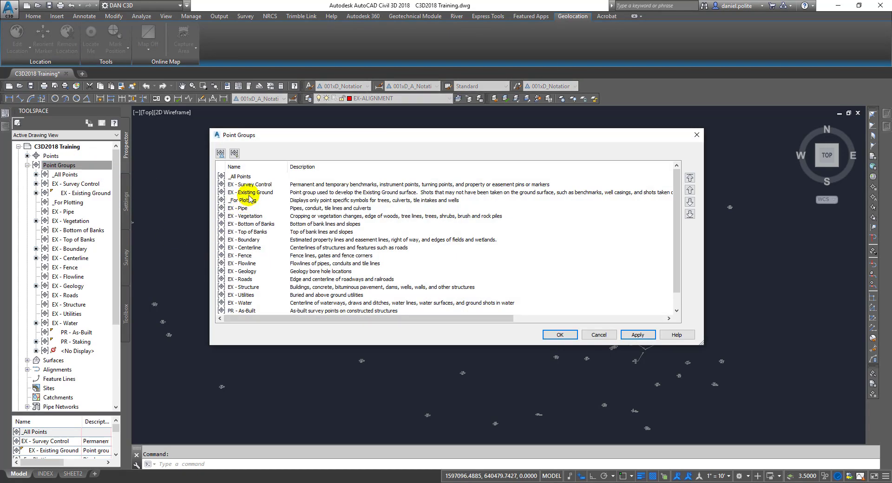
drag(674, 201, 683, 282)
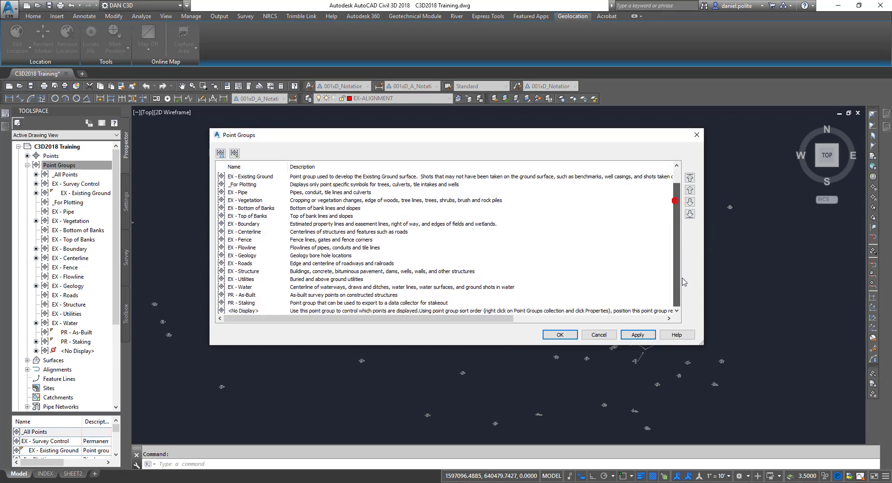
click(265, 310)
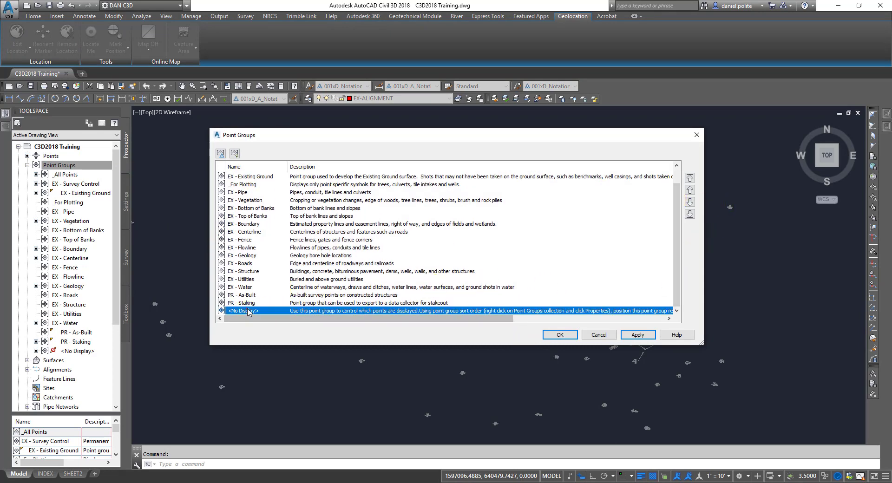
click(689, 177)
click(258, 192)
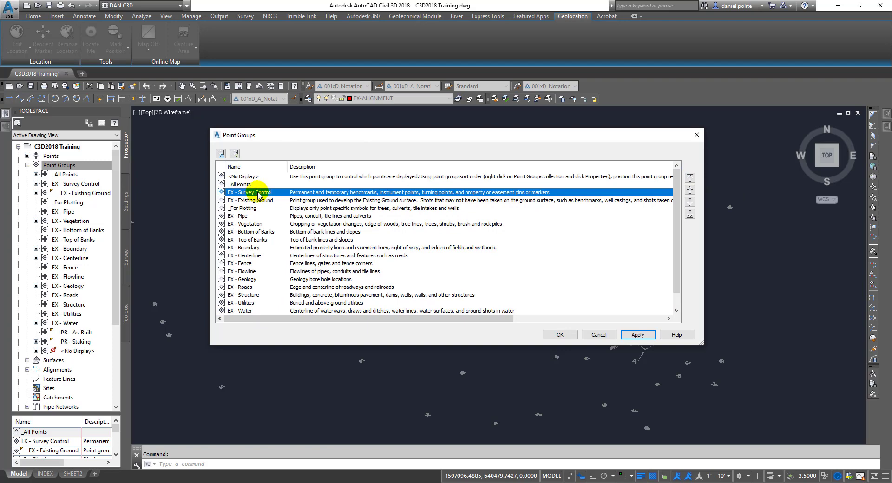
click(689, 179)
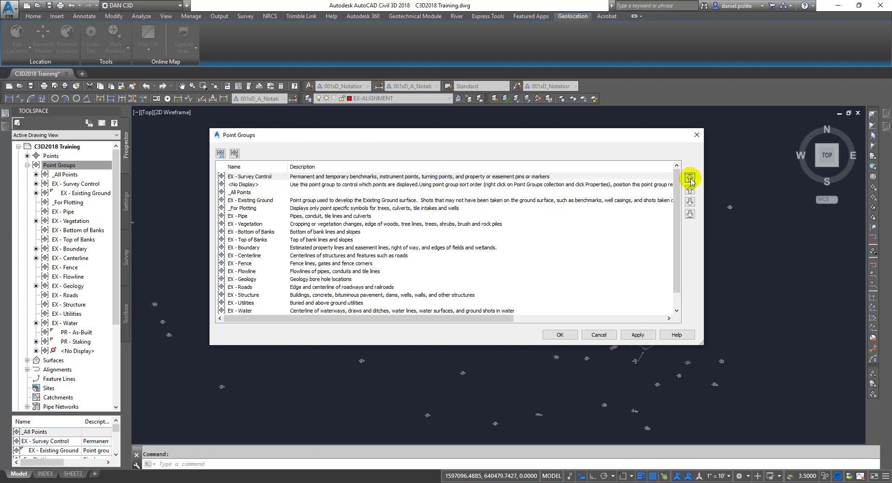
click(565, 339)
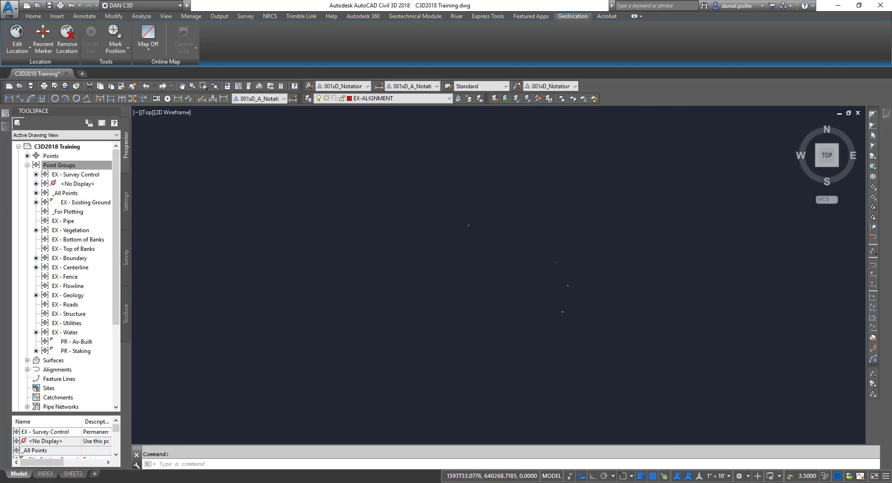
Set the annotation scale to 1" = 40' and inspect the survey control points' markers and labels in the drawing.
scroll(468, 227, up, 6)
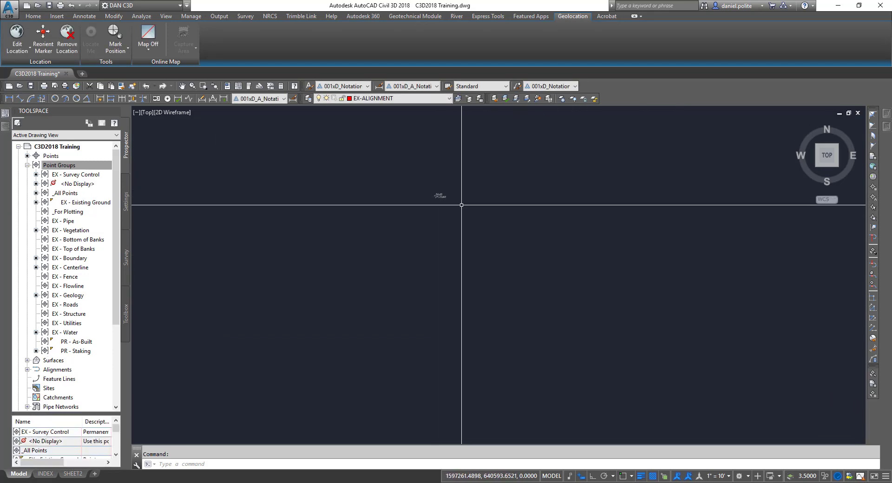
middle_drag(396, 189, 737, 434)
middle_drag(715, 300, 532, 235)
scroll(528, 232, up, 6)
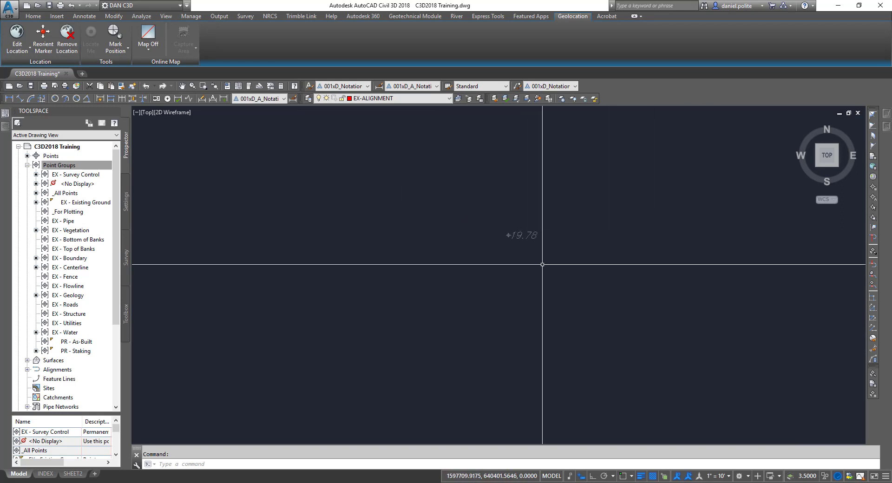
click(728, 477)
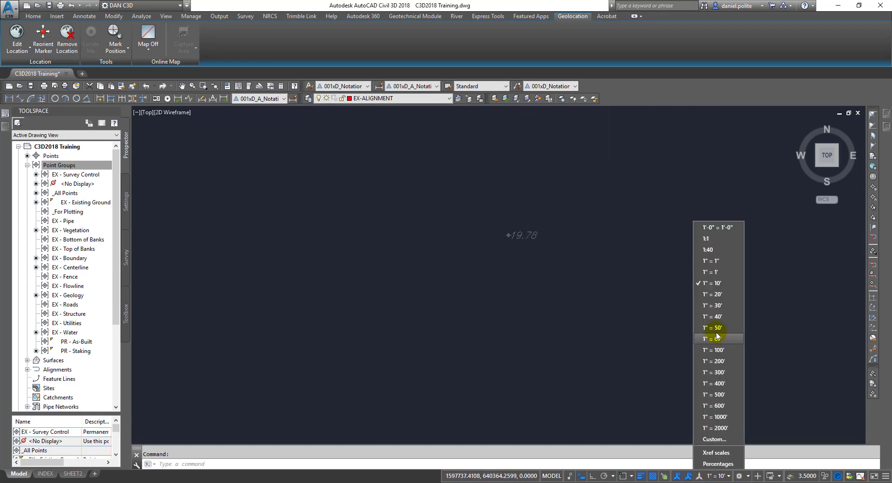
click(718, 318)
scroll(561, 241, down, 8)
middle_drag(617, 333, 545, 206)
scroll(527, 283, up, 2)
scroll(478, 318, up, 8)
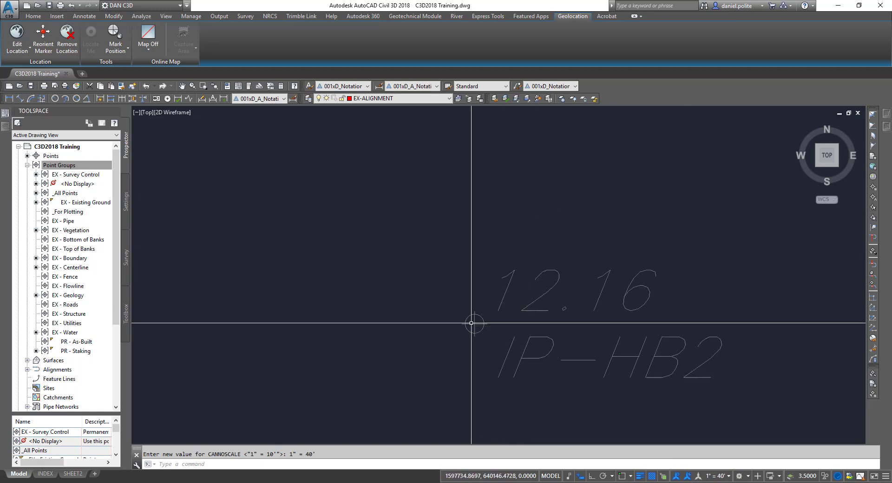
scroll(476, 315, up, 2)
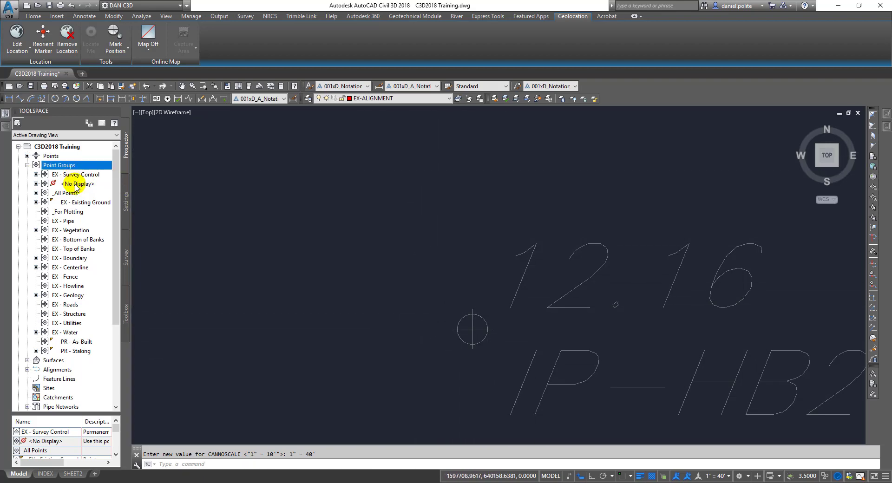
mouse_move(76, 187)
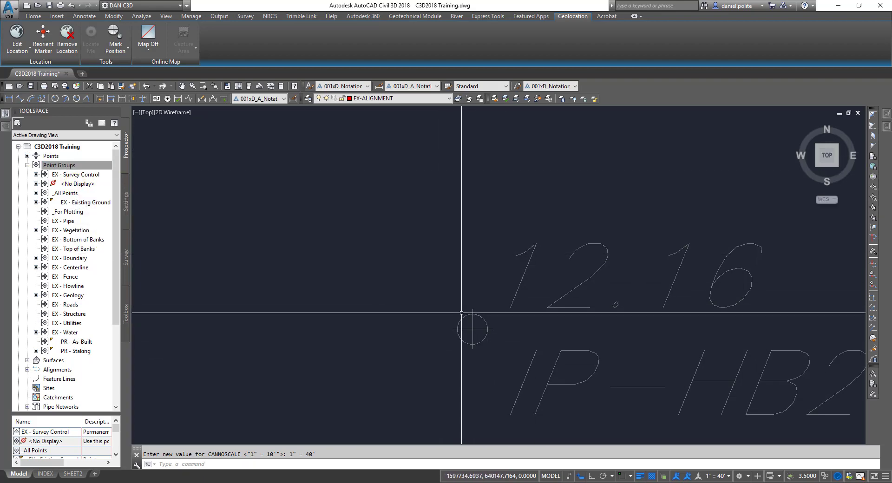
Move _All Points above EX - Survey Control in the point group display order, apply it, and shift the dialog clear of the drawing.
right_click(59, 173)
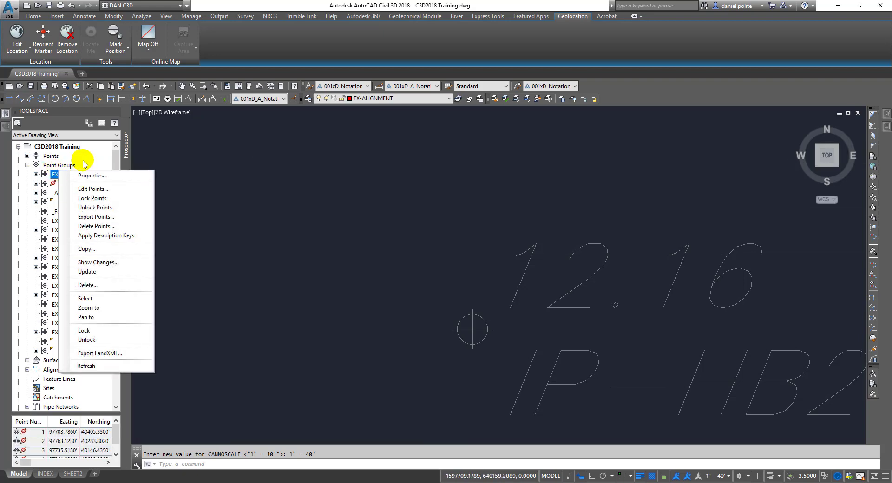
click(54, 173)
click(56, 166)
right_click(82, 166)
click(97, 173)
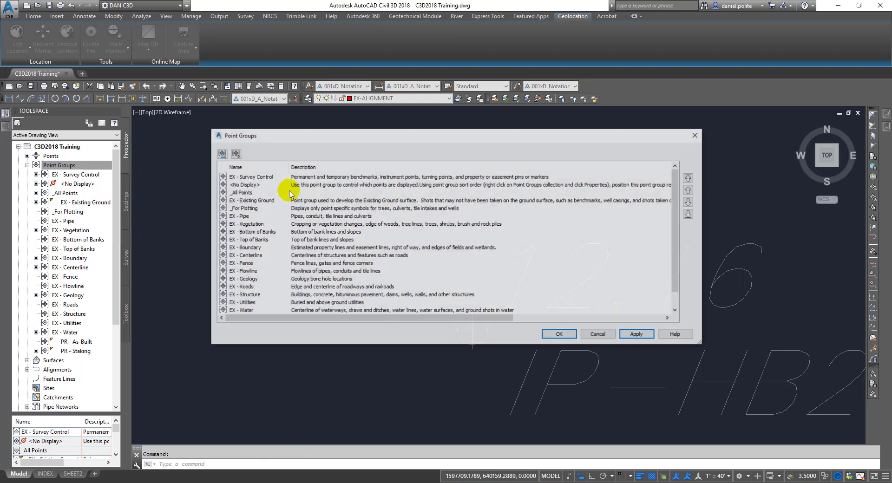
click(241, 193)
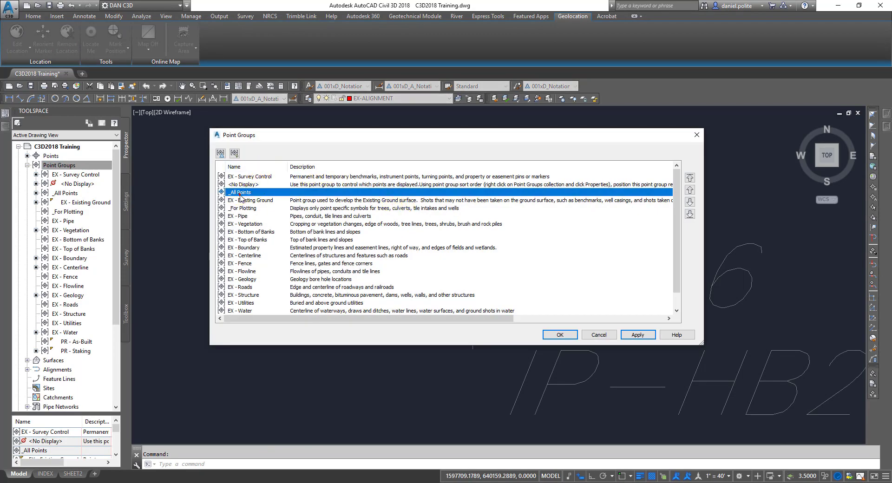
click(690, 177)
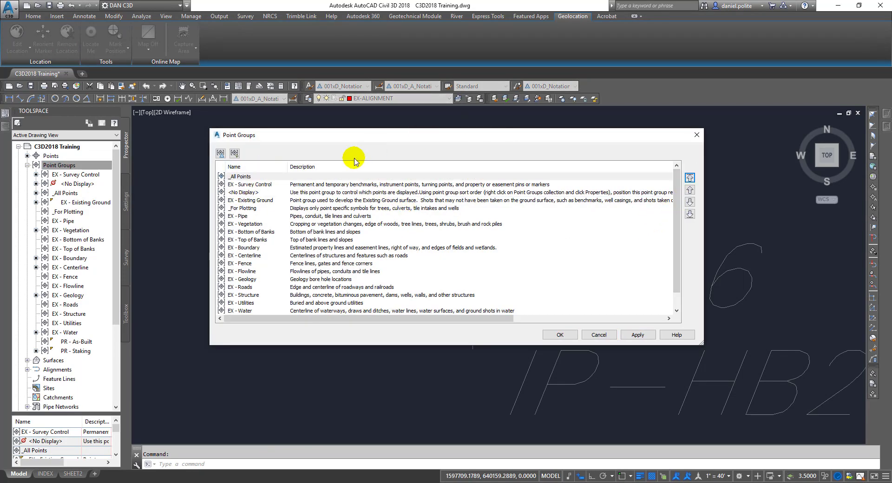
click(255, 185)
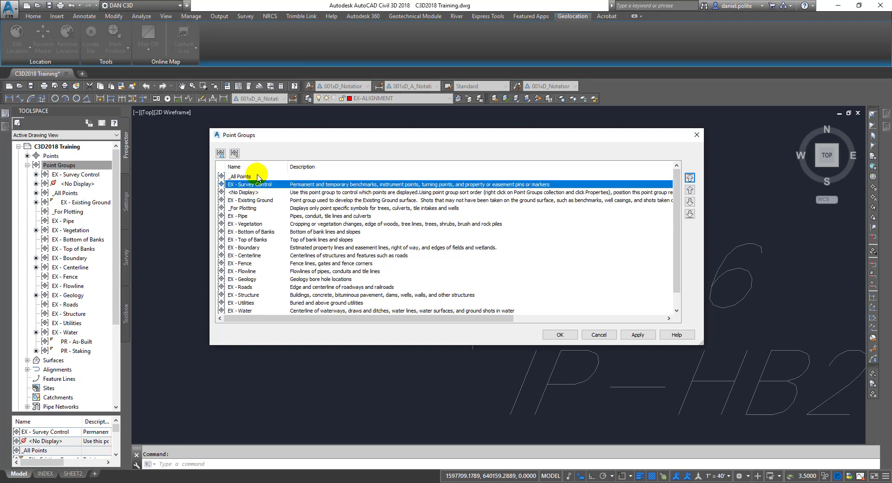
click(248, 177)
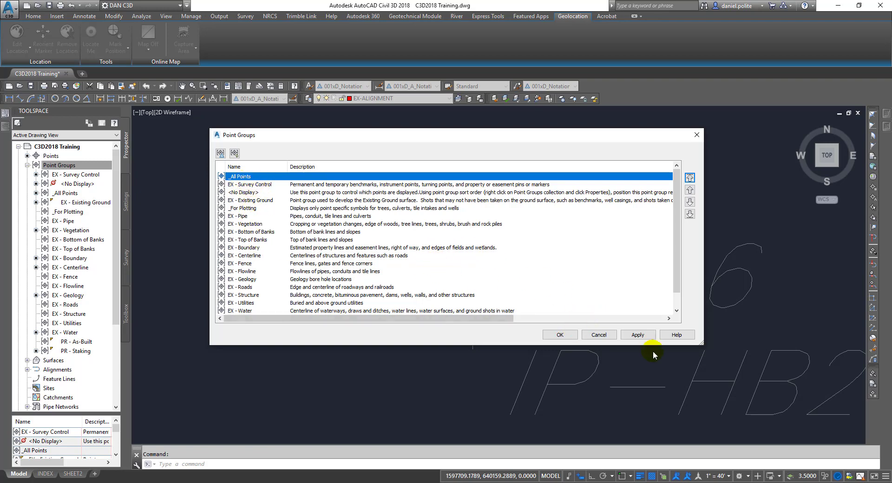
click(629, 335)
drag(512, 137, 483, 225)
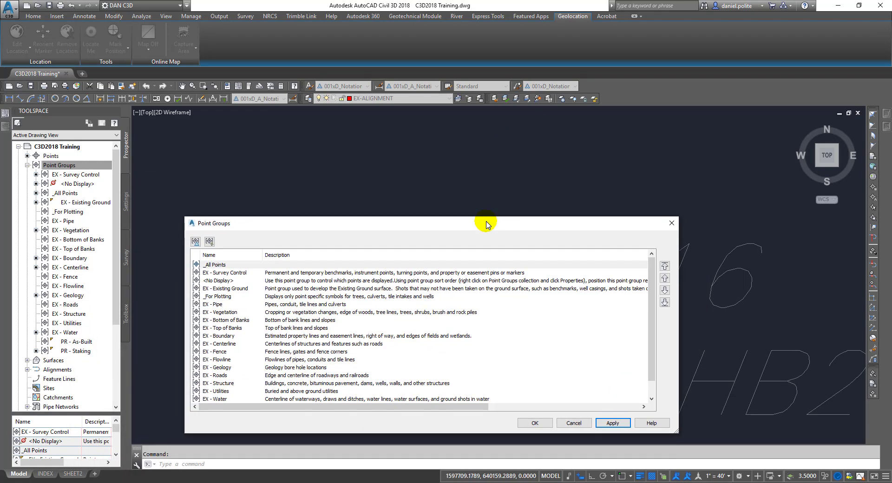
Select the IP-HB2 point in the drawing, and move EX - Survey Control to the start of the point group display order.
click(540, 423)
click(473, 326)
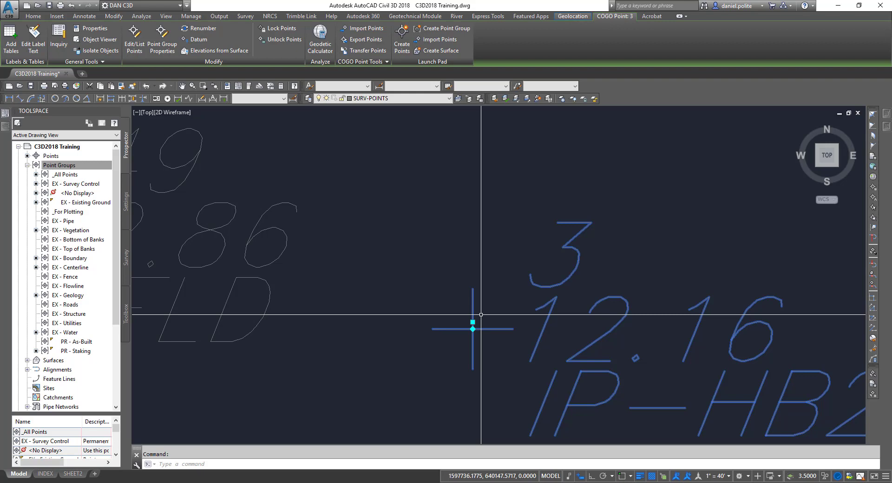
click(53, 166)
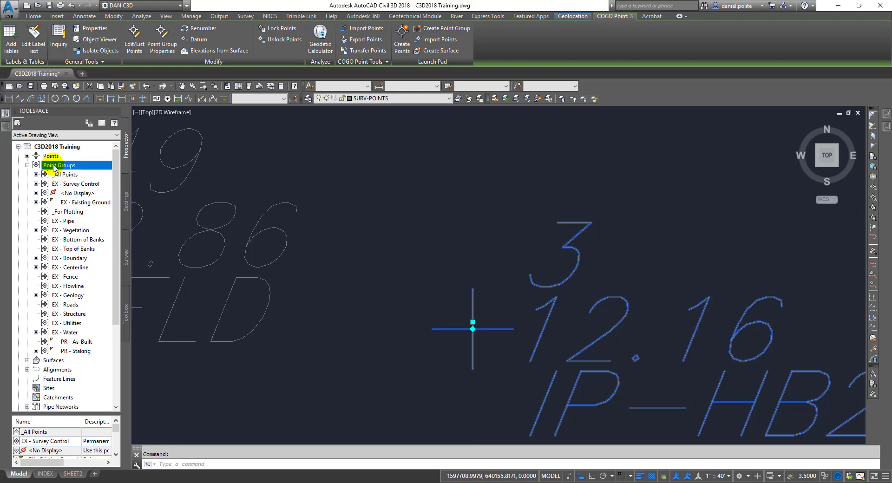
right_click(55, 166)
click(88, 171)
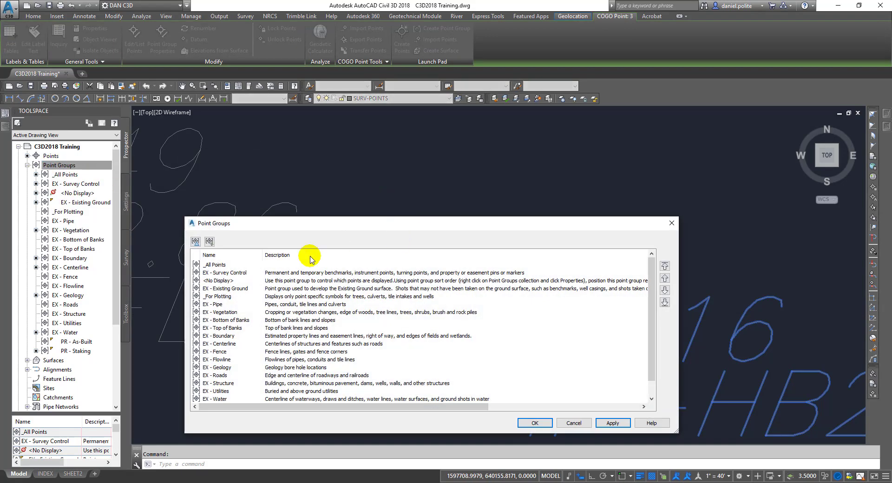
click(226, 273)
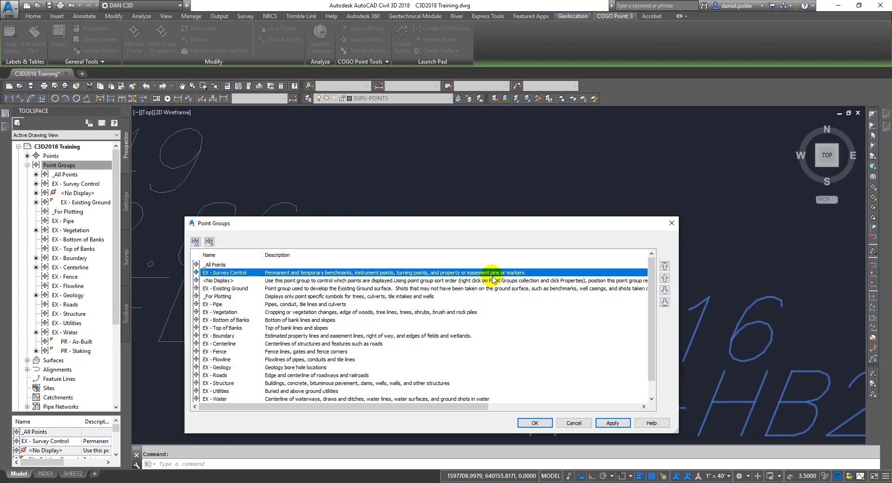
click(665, 266)
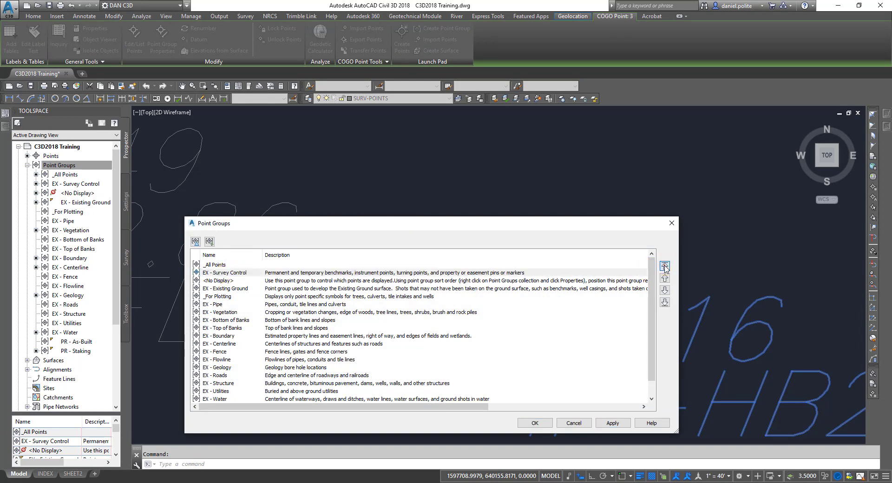
click(224, 281)
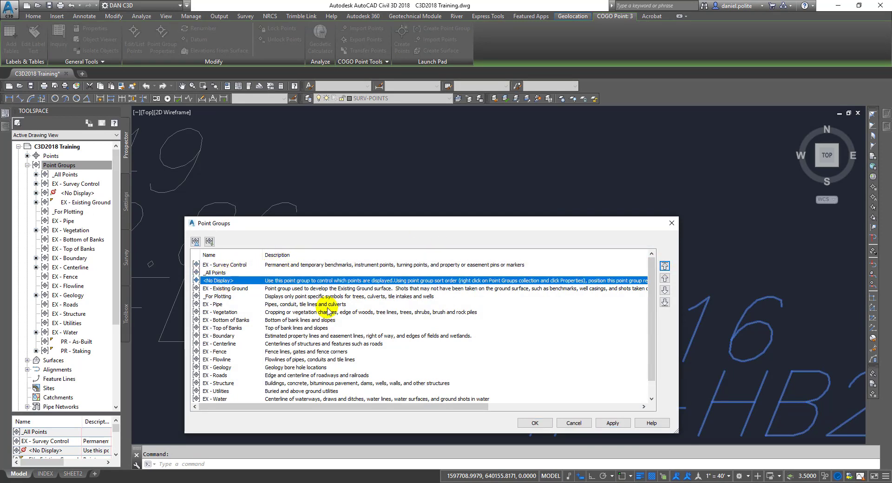
click(610, 424)
click(536, 422)
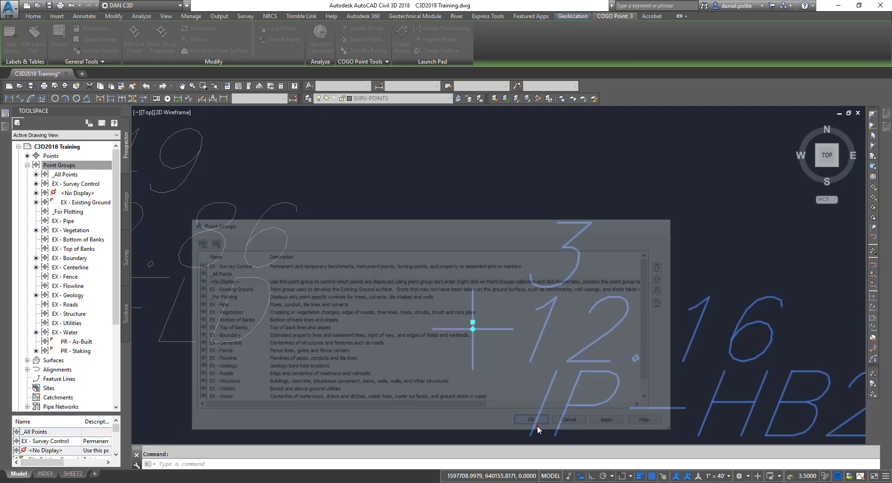
Select the IP-HB2 survey control point and examine its marker and label.
scroll(528, 272, down, 8)
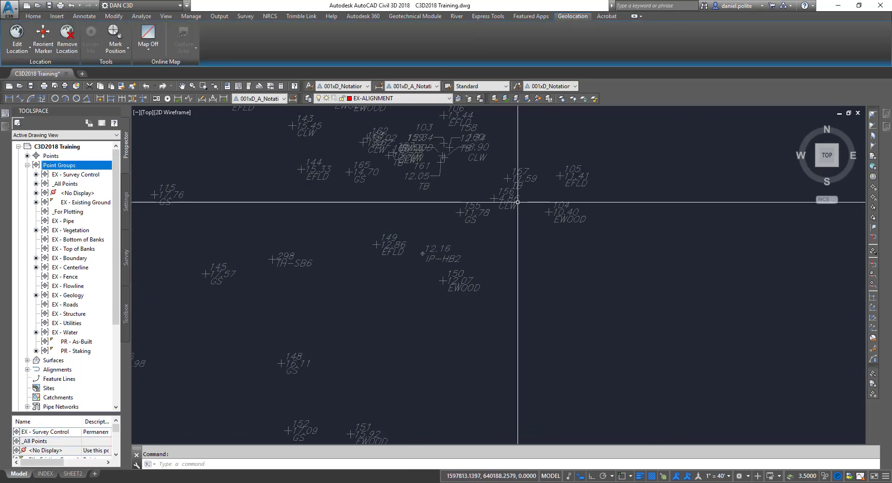
scroll(440, 280, up, 3)
scroll(409, 260, up, 7)
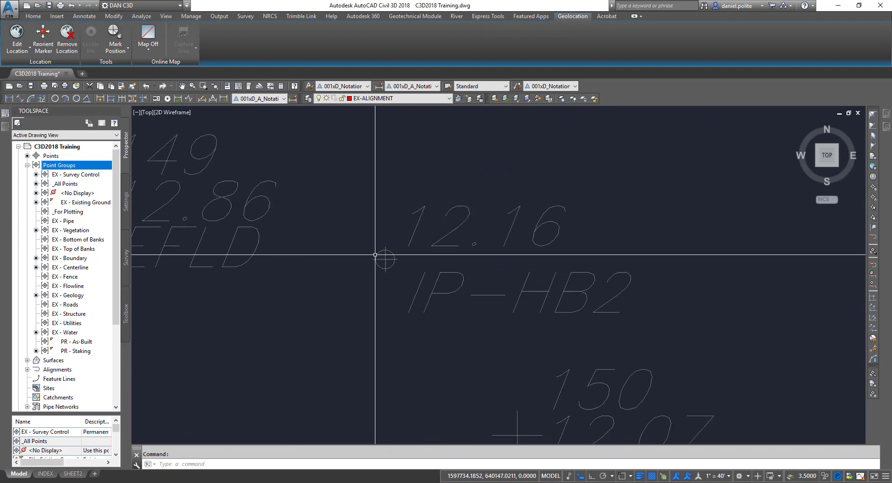
click(390, 261)
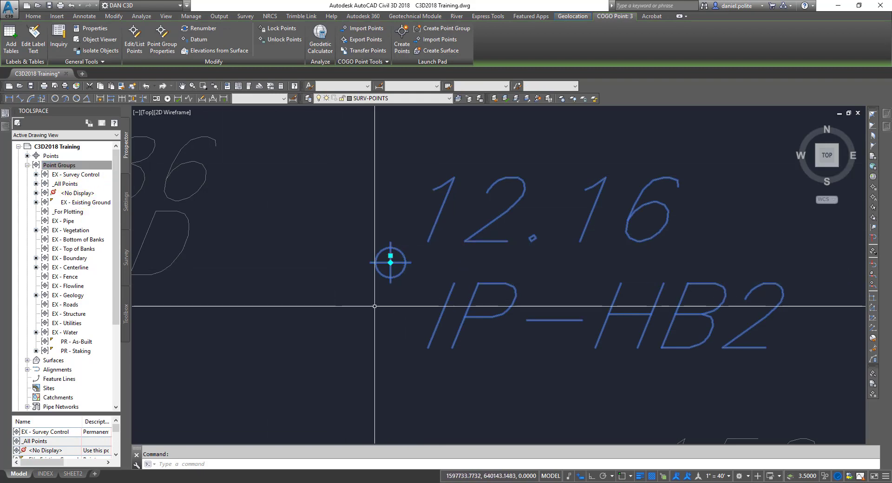
Move the EX - Centerline point group to the start of the display order, above EX - Survey Control.
mouse_move(311, 290)
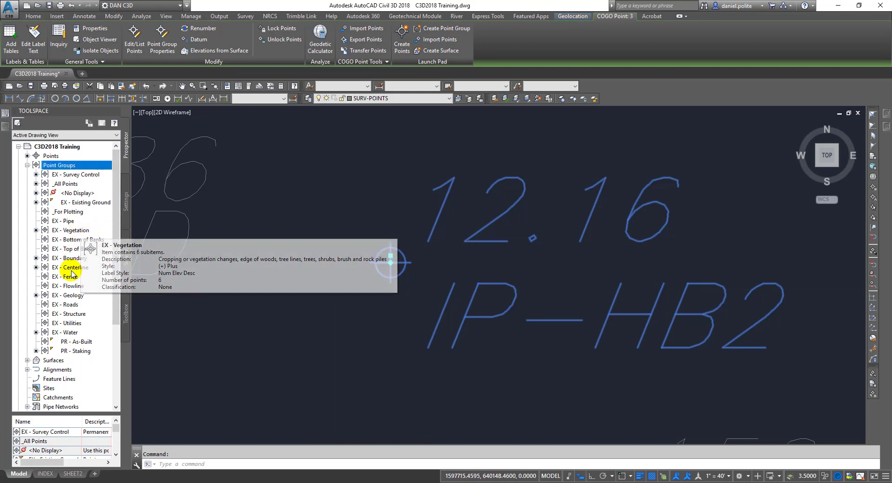
click(71, 268)
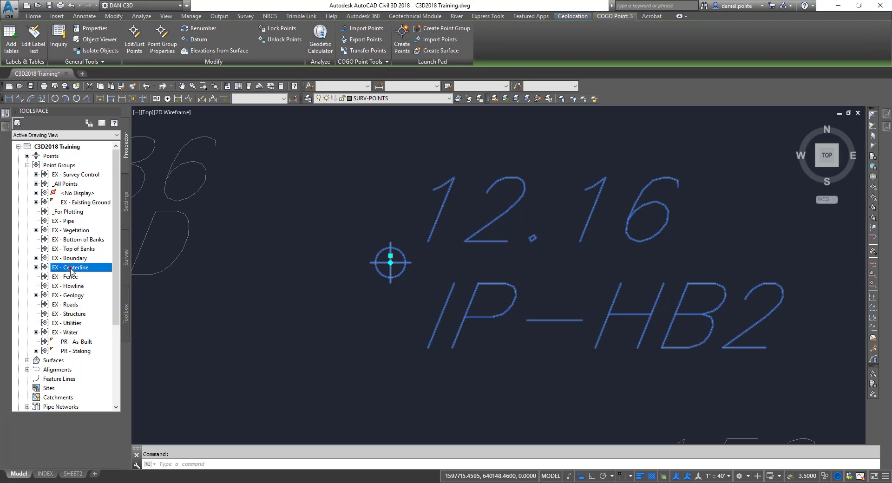
click(54, 165)
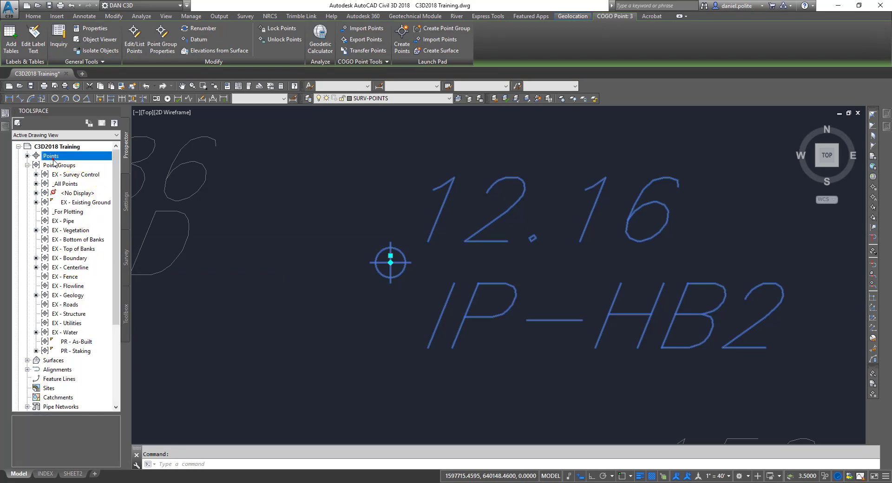
right_click(54, 165)
click(87, 171)
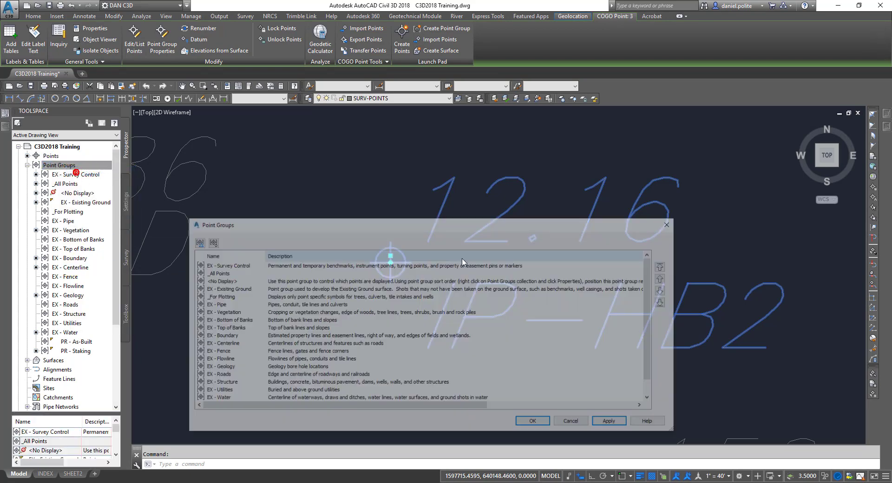
click(225, 344)
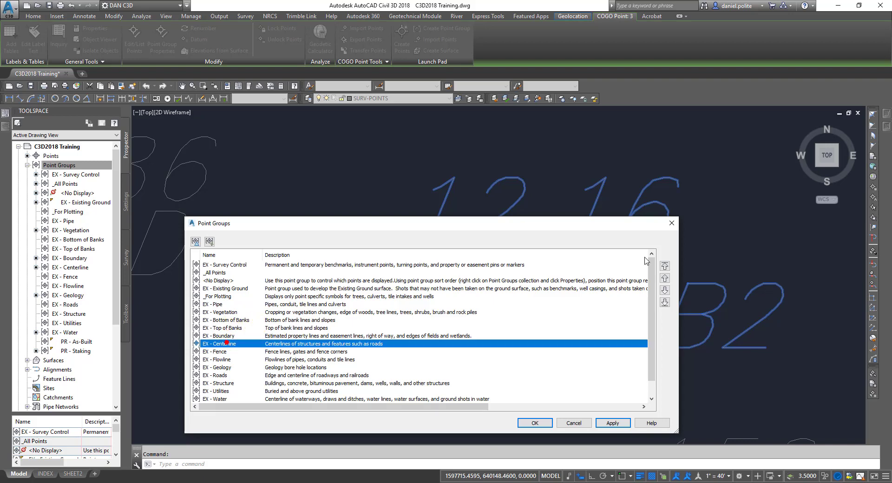
click(665, 266)
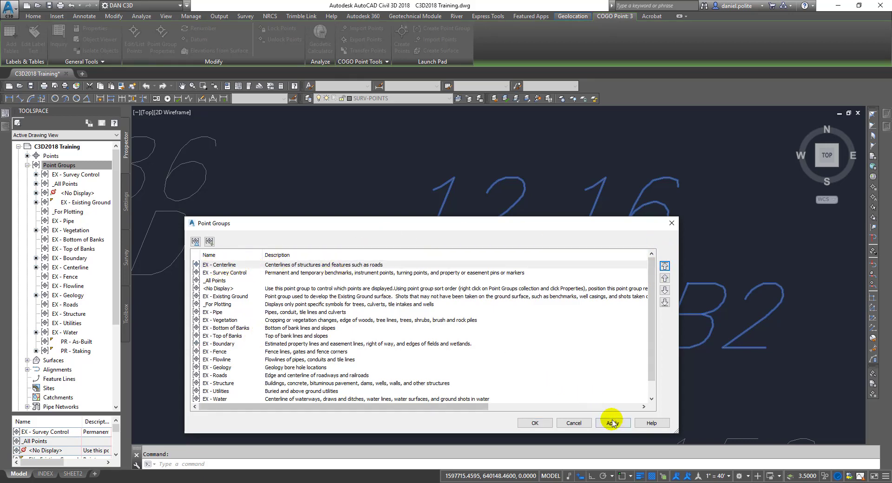
click(534, 422)
Select CLW point 163 and examine its marker and label against the surrounding points.
scroll(550, 262, down, 5)
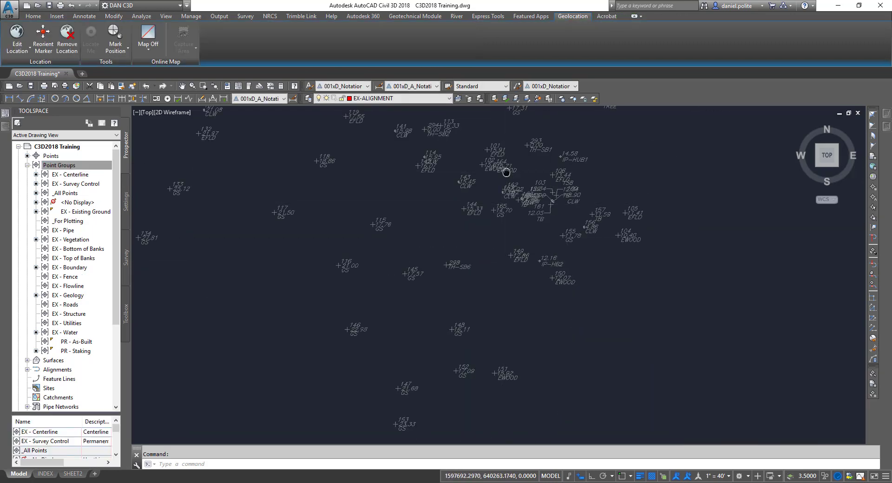
scroll(503, 214, up, 4)
scroll(469, 253, up, 5)
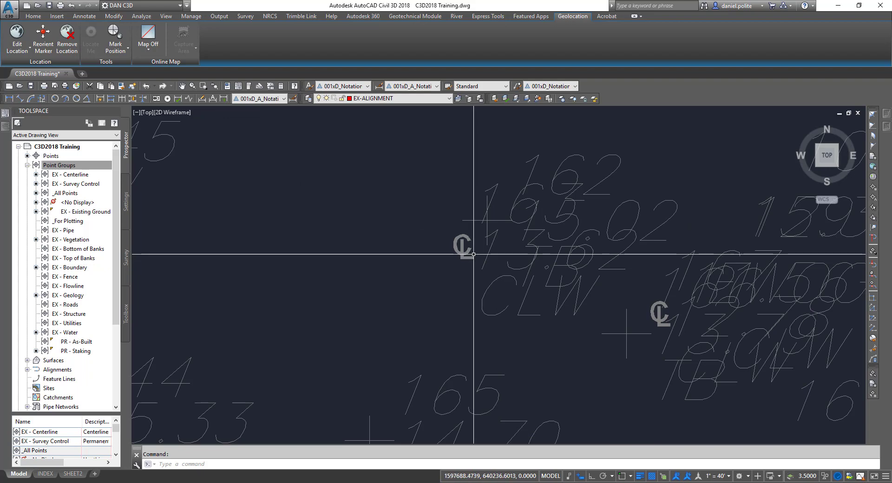
click(472, 255)
click(461, 269)
scroll(508, 248, up, 3)
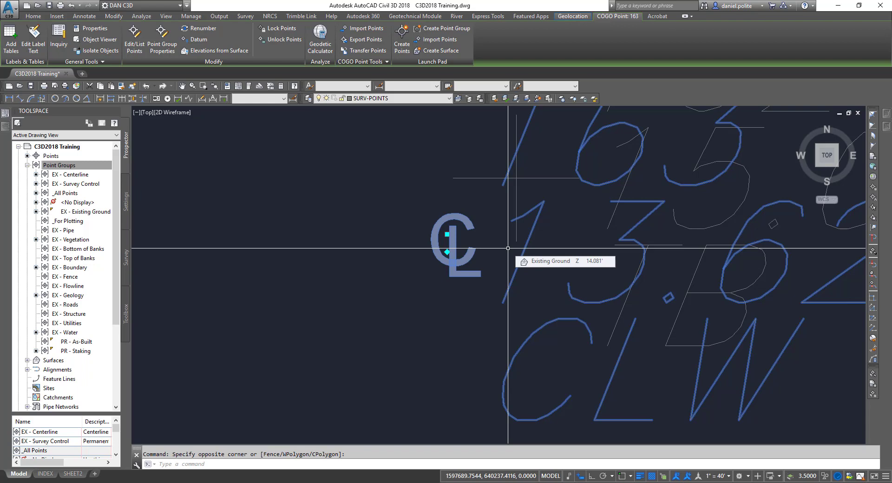
scroll(508, 248, down, 6)
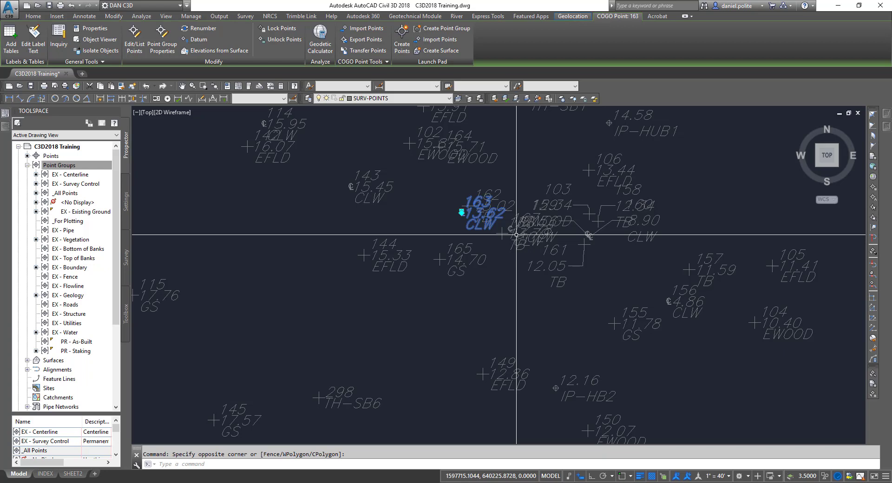
Set the _All Points group's point style to (o) Circle, apply it, and move the dialog clear of the drawing.
click(82, 161)
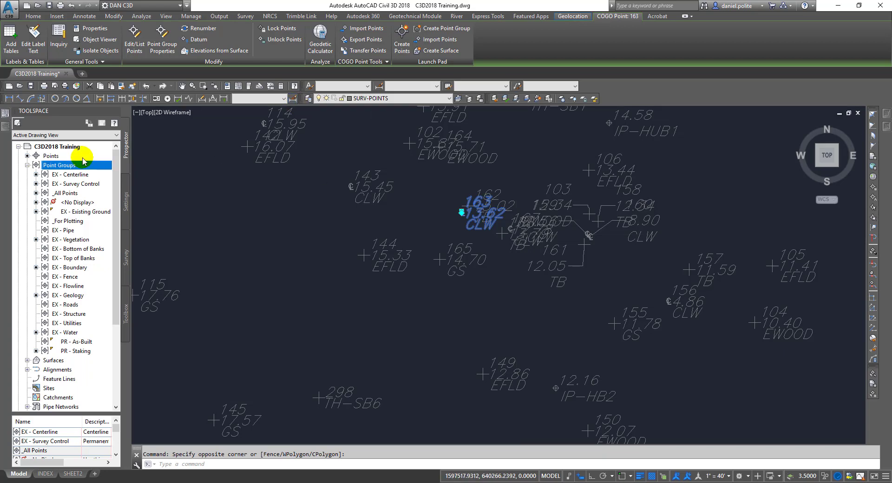
right_click(75, 195)
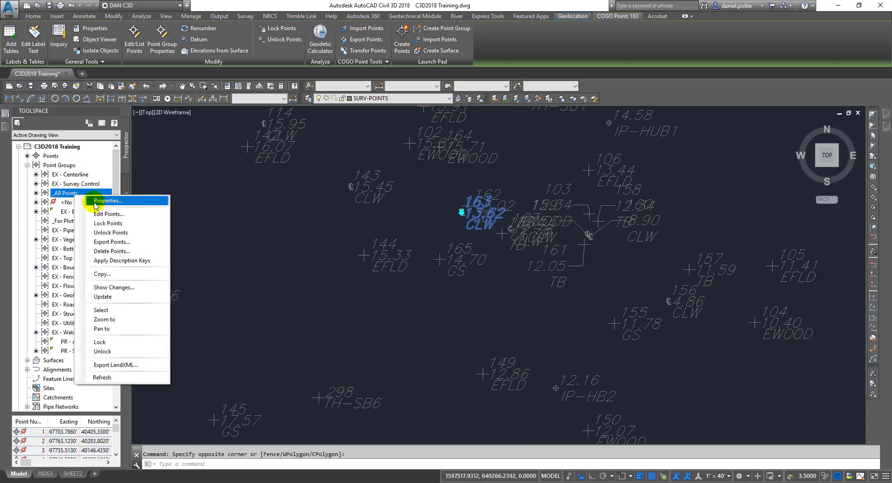
click(95, 199)
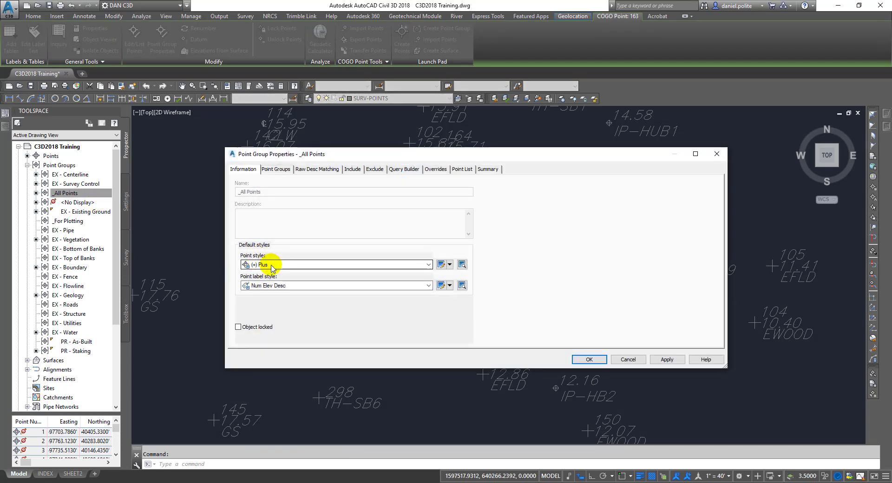
click(427, 264)
click(428, 265)
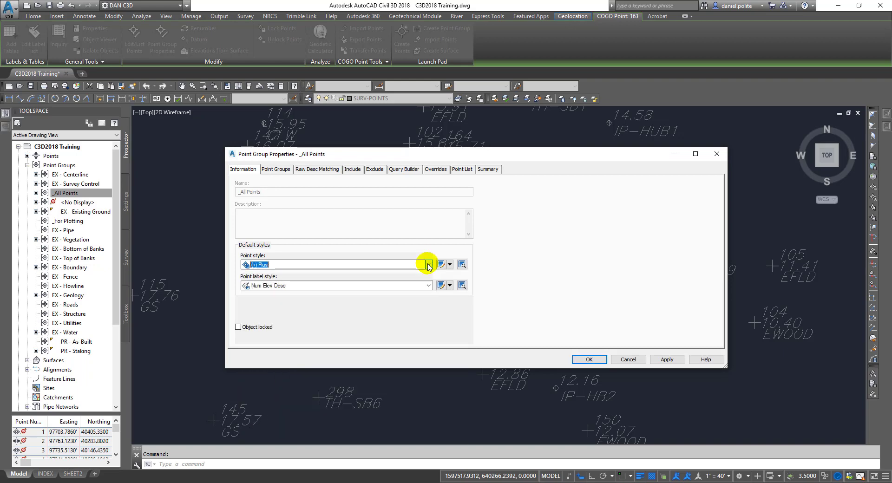
click(427, 265)
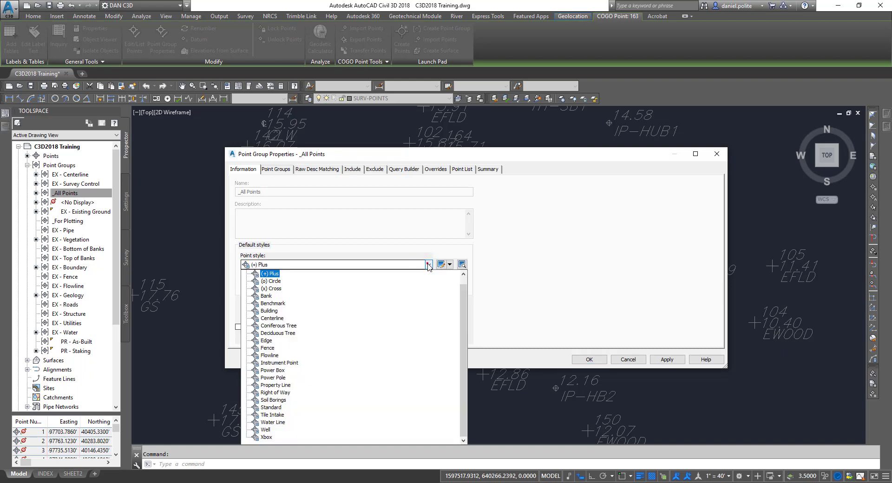
click(279, 281)
click(665, 360)
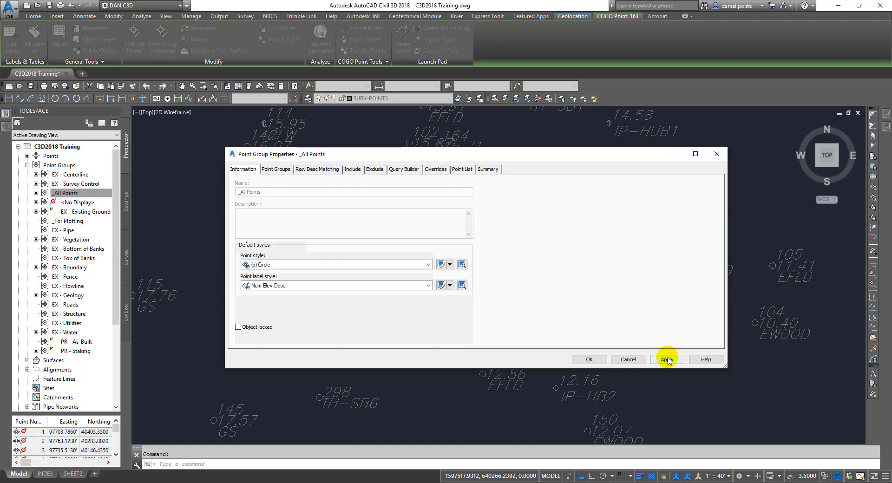
drag(538, 158, 536, 443)
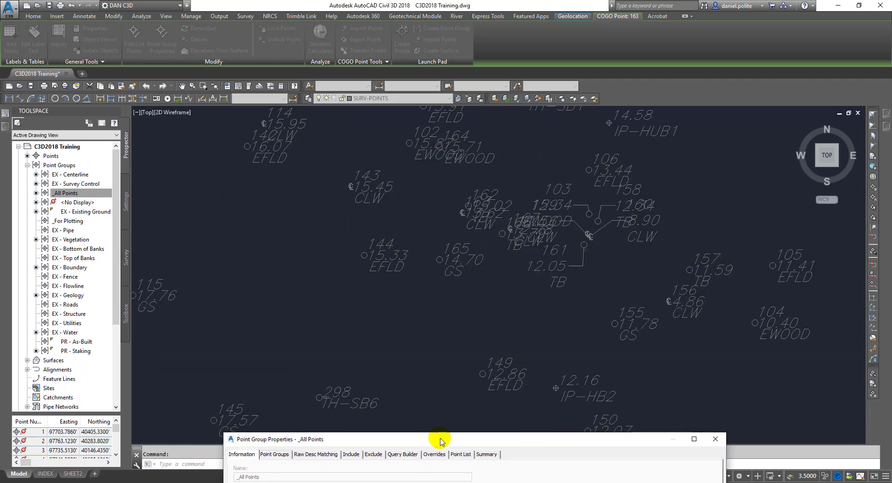
Set the _All Points group's point style to <none>, apply it, and shift the dialog to check the drawing.
drag(442, 441, 364, 109)
click(354, 221)
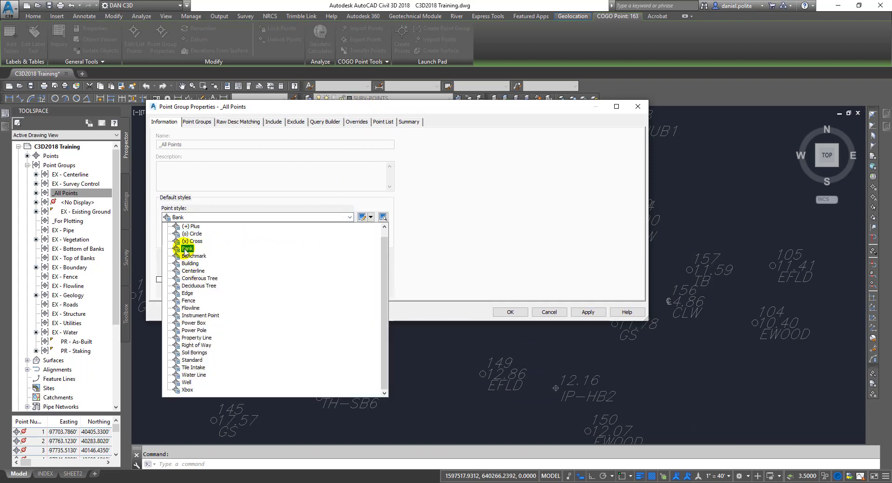
scroll(184, 249, up, 1)
click(190, 226)
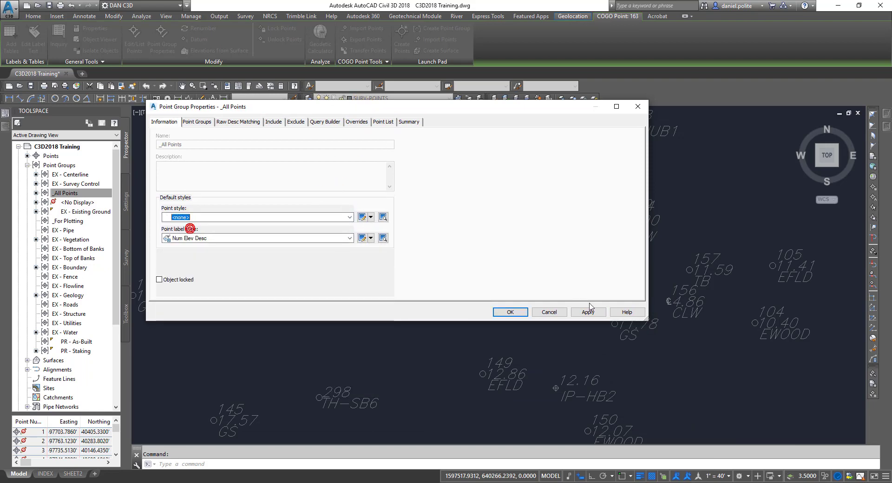
click(588, 311)
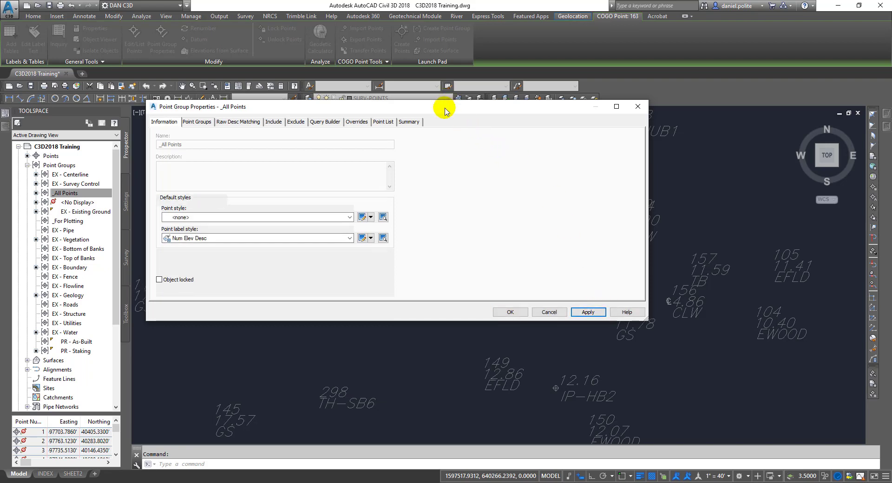
mouse_move(441, 106)
mouse_down()
mouse_move(562, 346)
mouse_move(612, 404)
mouse_move(493, 194)
mouse_up()
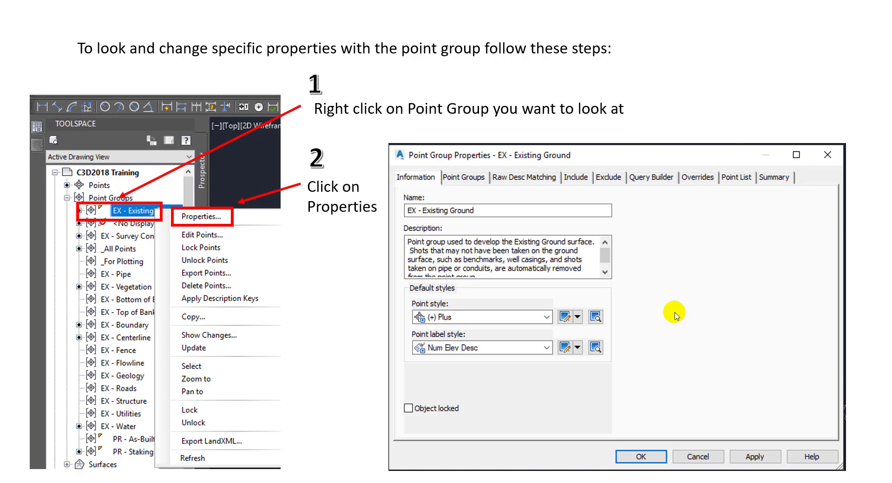
click(571, 361)
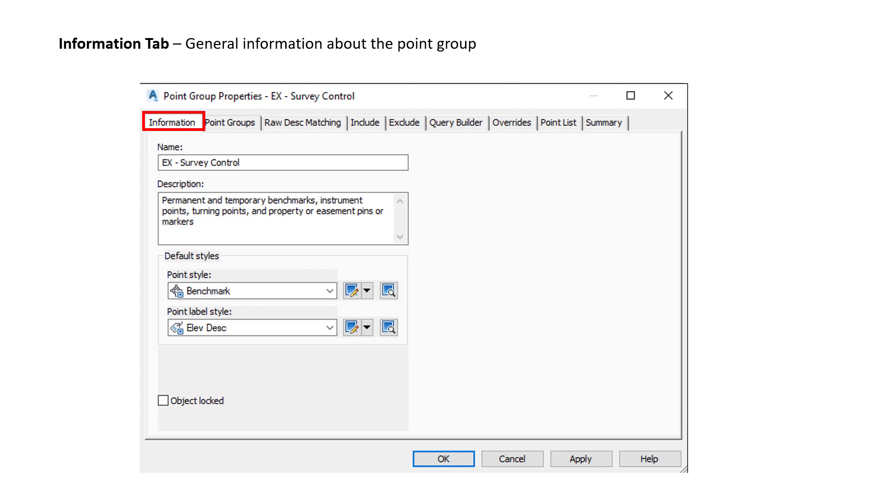
key(Right)
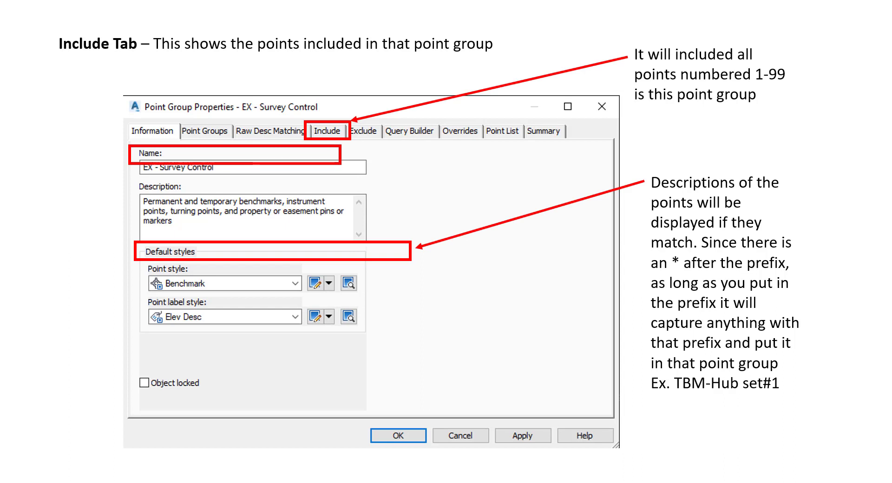
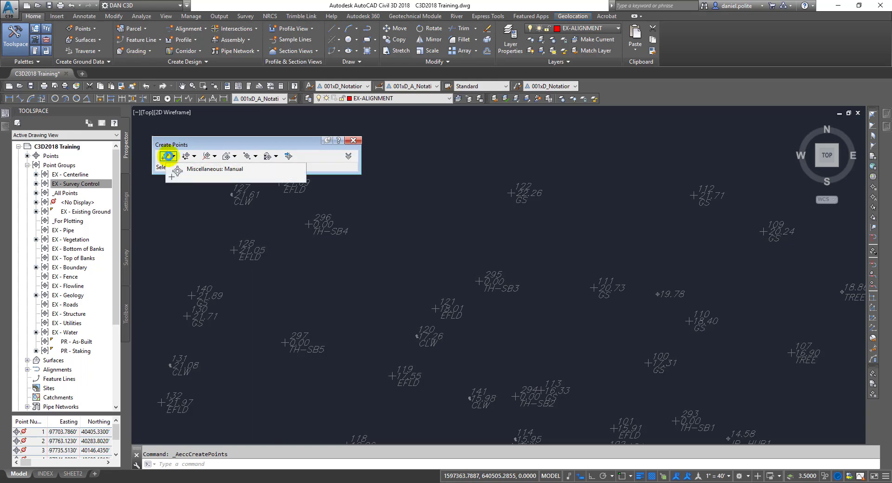
Create a manual point between points 296 and 122 with description td and elevation 22, and select it for a closer look.
click(173, 156)
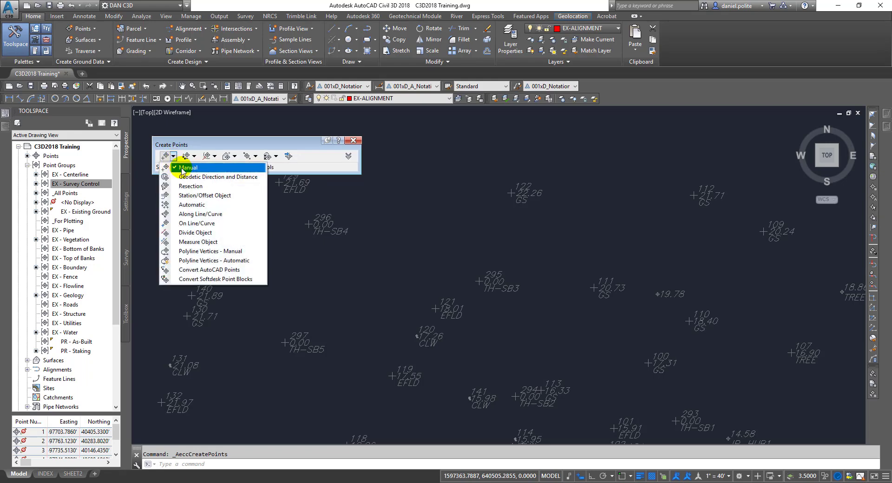
click(181, 169)
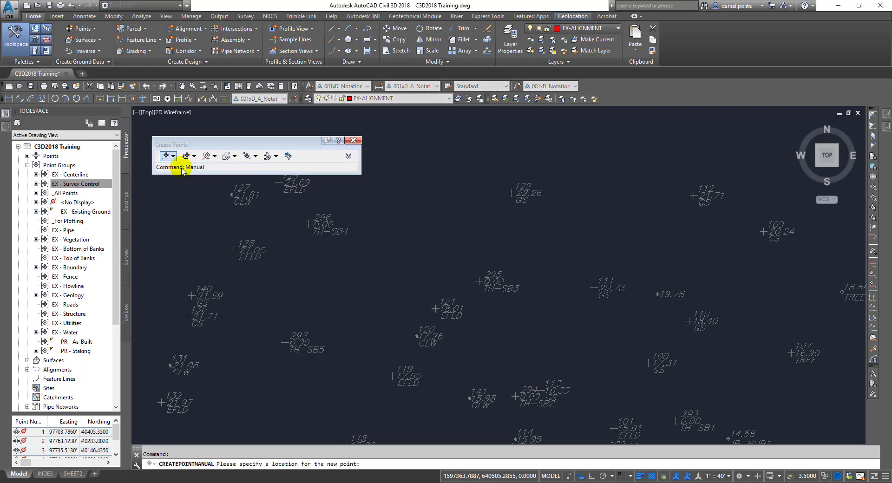
click(410, 223)
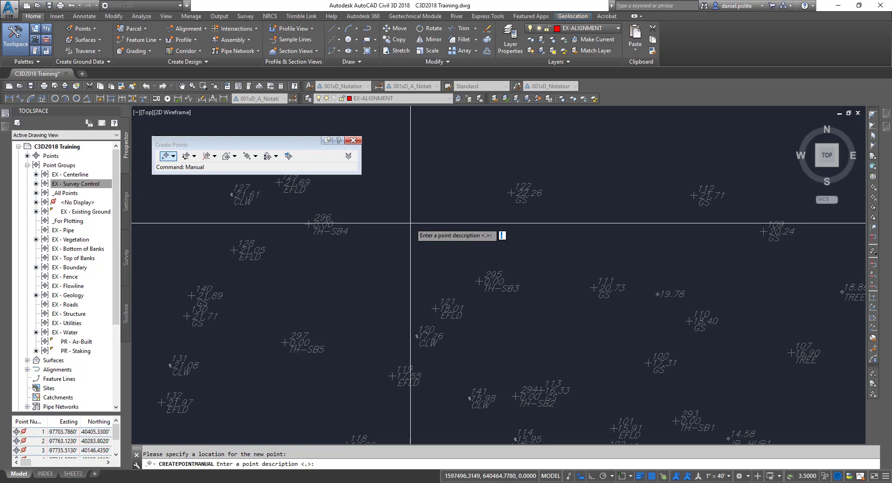
text(td)
key(Return)
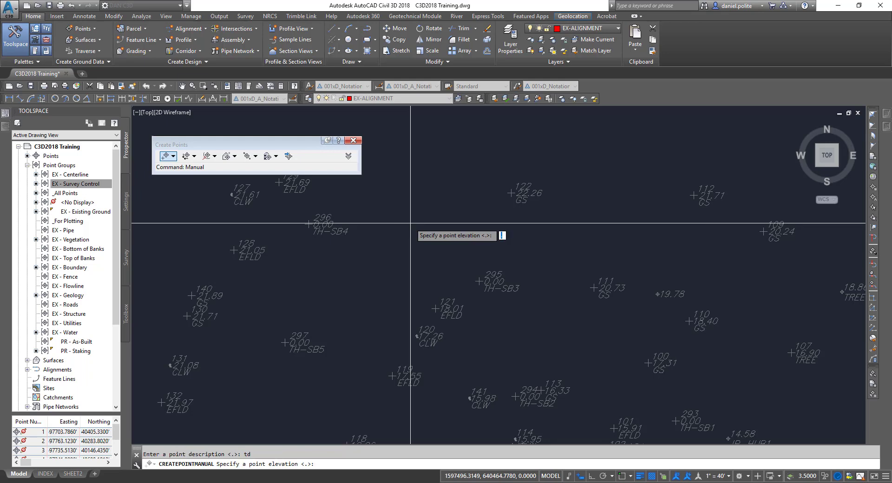
text(22)
key(Return)
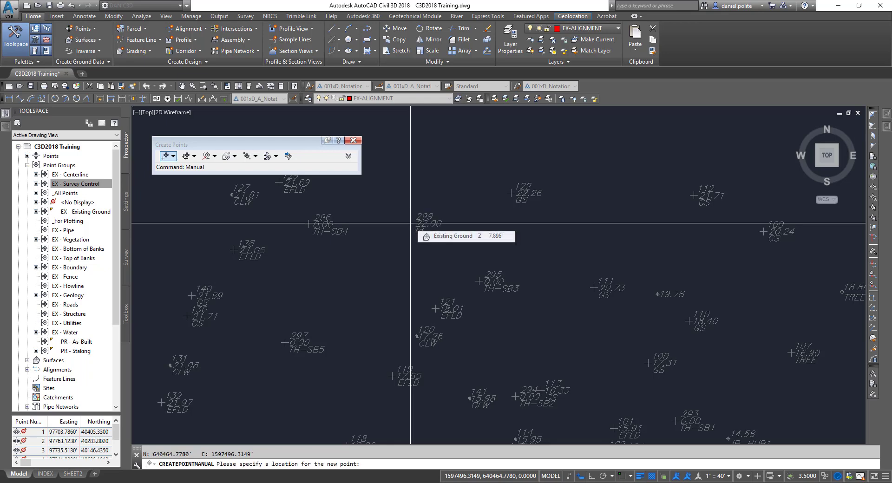
key(Escape)
scroll(410, 223, up, 4)
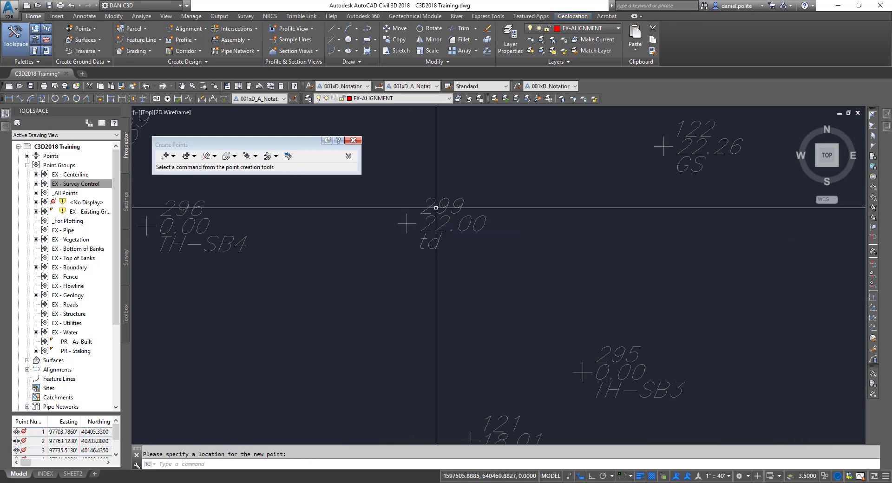
click(424, 217)
middle_drag(492, 198, 575, 223)
scroll(537, 239, up, 2)
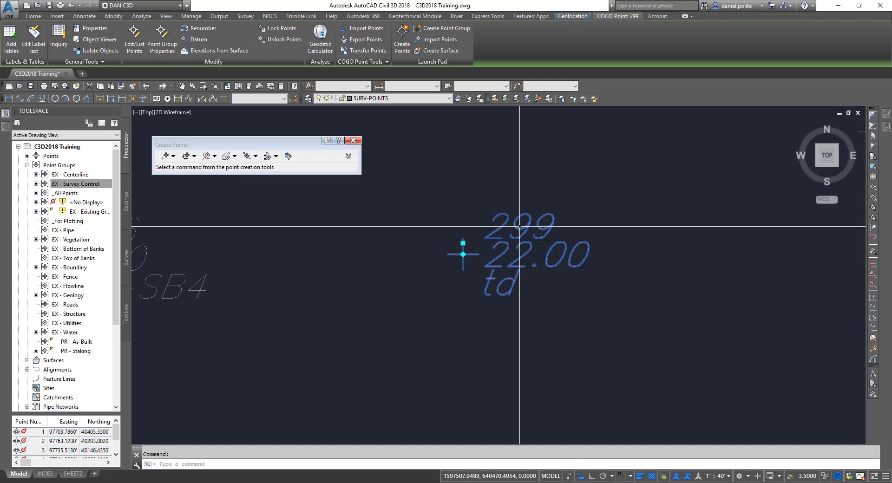
Set the next point number to 3001 in the Point Identity settings of the point creation tools.
click(348, 156)
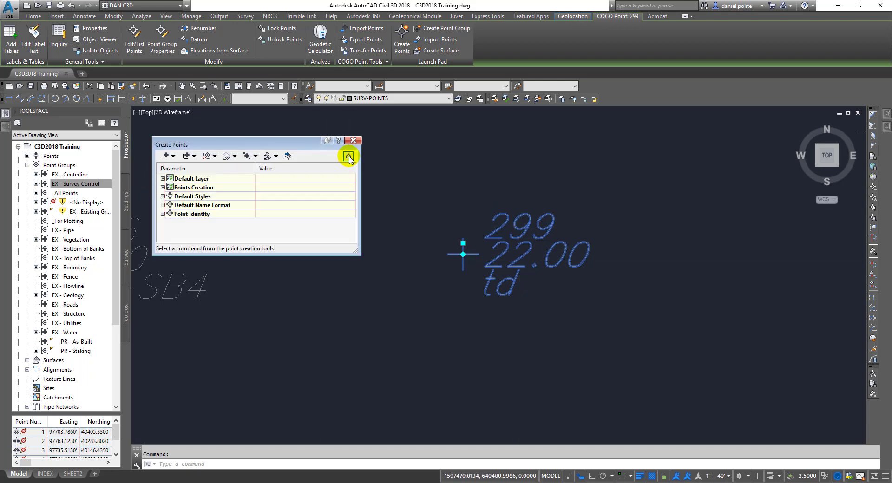
click(348, 156)
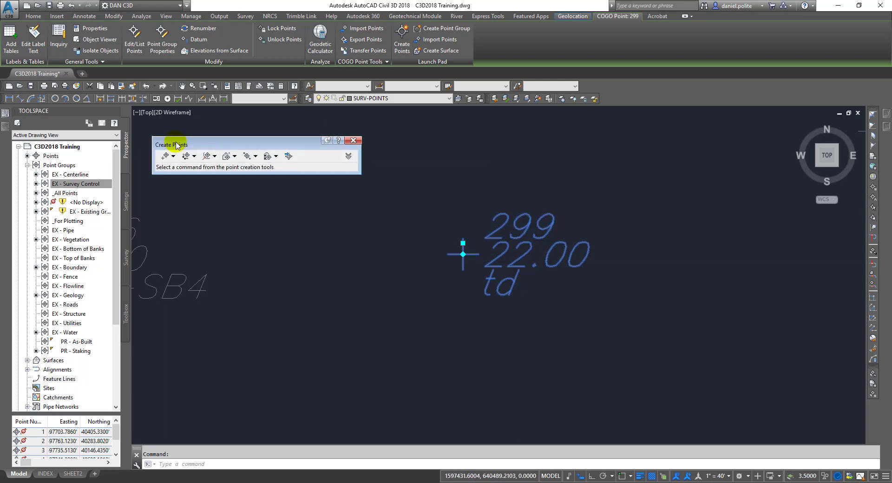
click(348, 156)
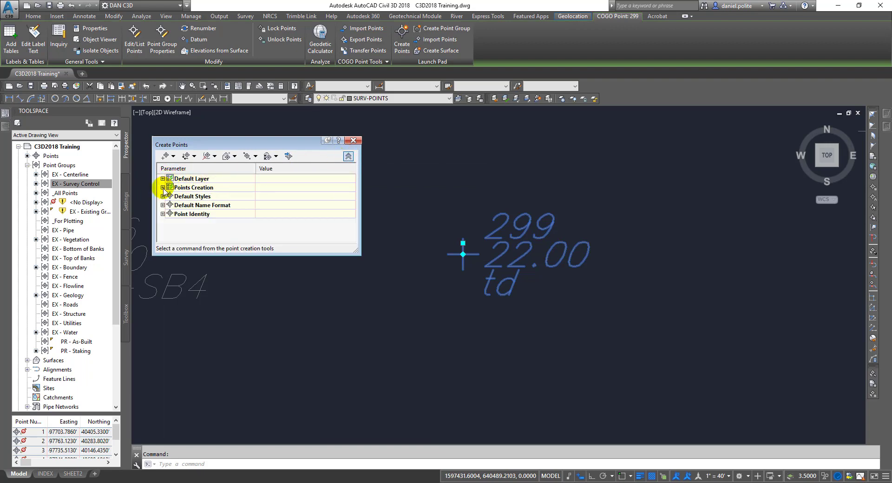
click(162, 214)
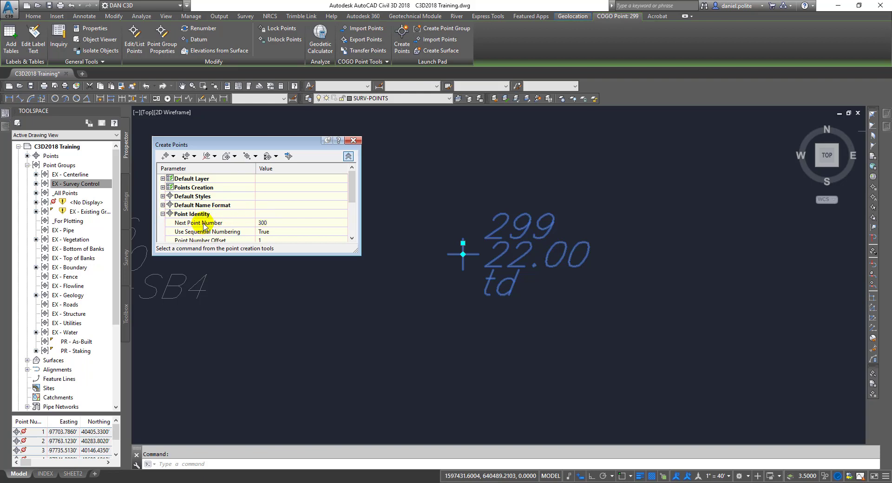
click(271, 223)
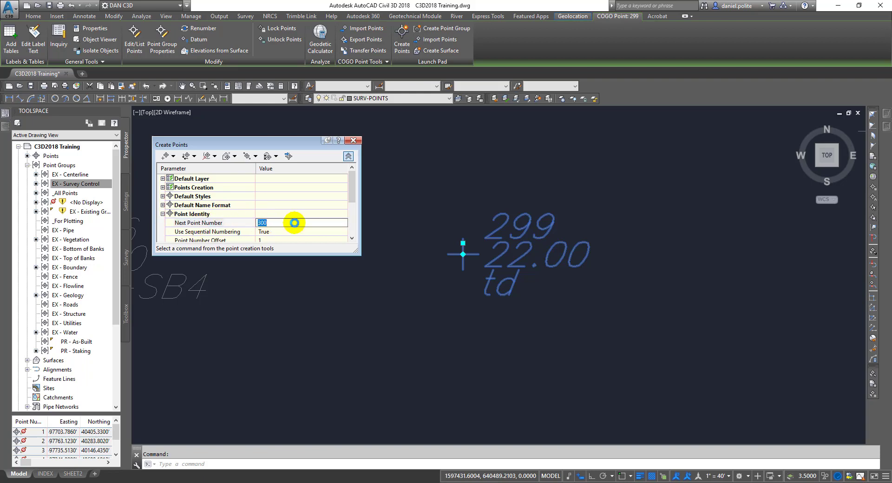
click(294, 222)
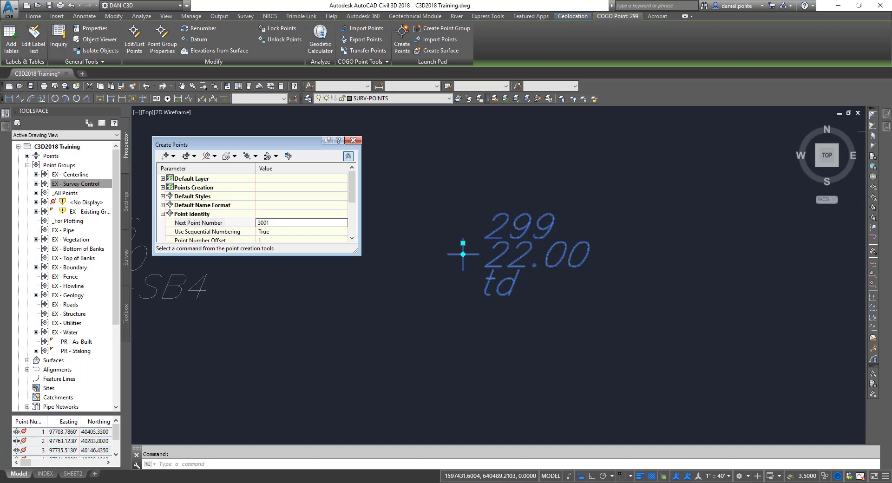
key(Return)
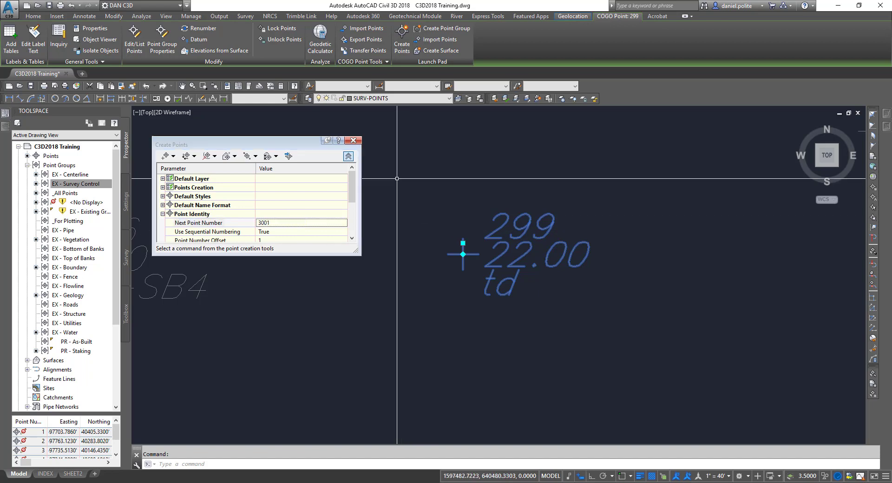
Create a manual point between points 122 and 112, slightly south of them, with description td and elevation 22.
scroll(398, 175, down, 2)
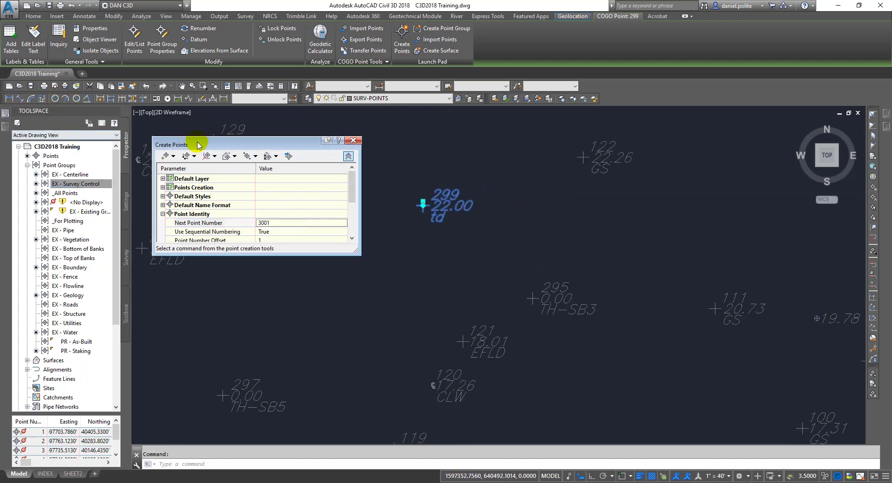
click(166, 156)
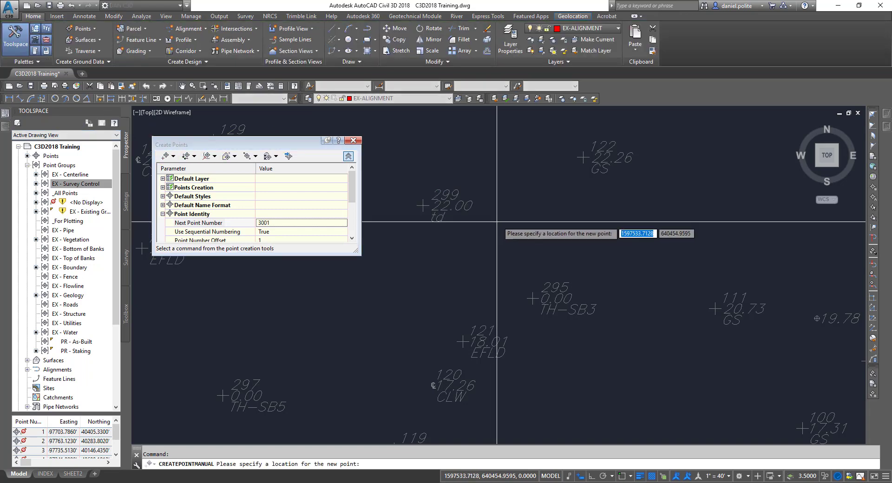
middle_drag(608, 223, 512, 211)
click(528, 200)
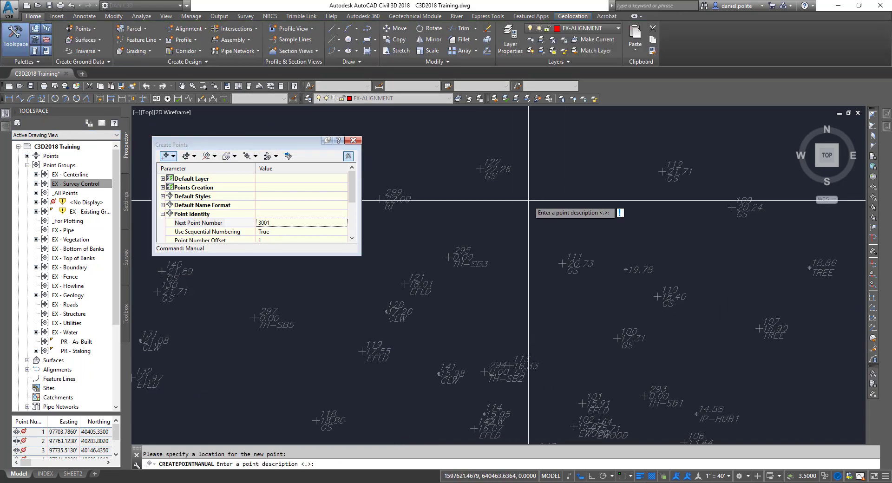
text(td)
key(Return)
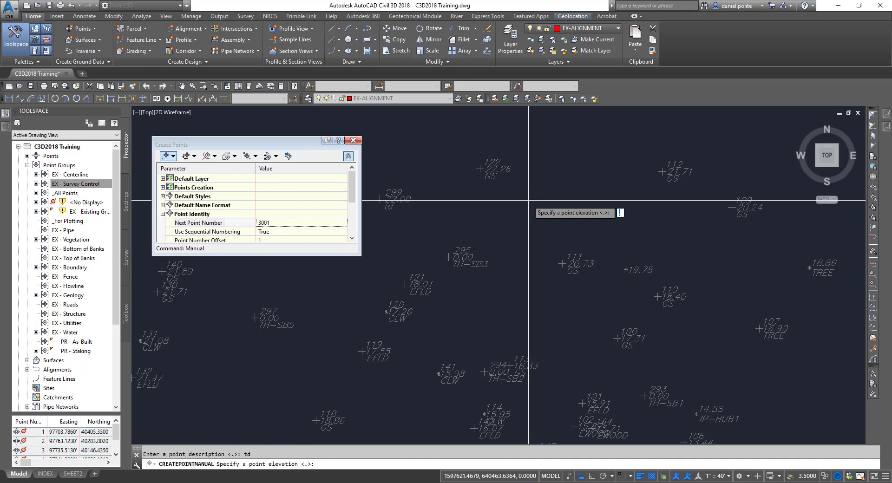
text(22)
key(Return)
scroll(528, 200, up, 5)
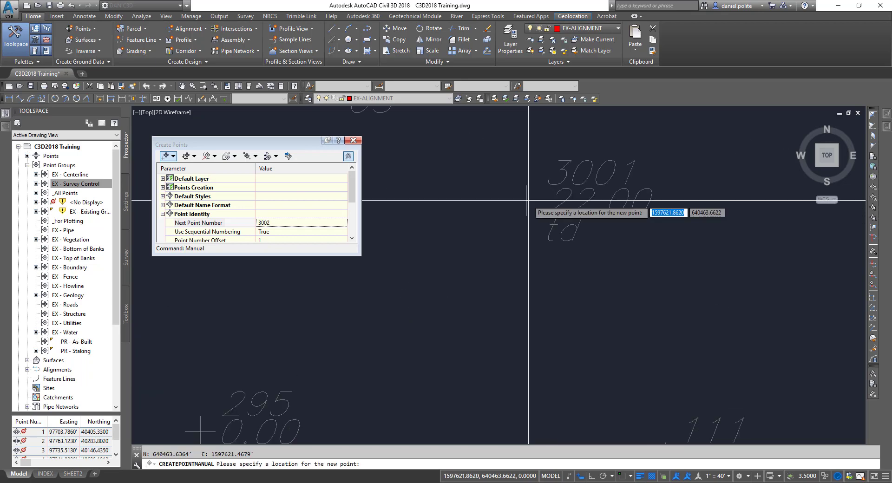
Create another manual td point with elevation 22 just west of point 109, and close the point creation tools.
scroll(573, 200, down, 5)
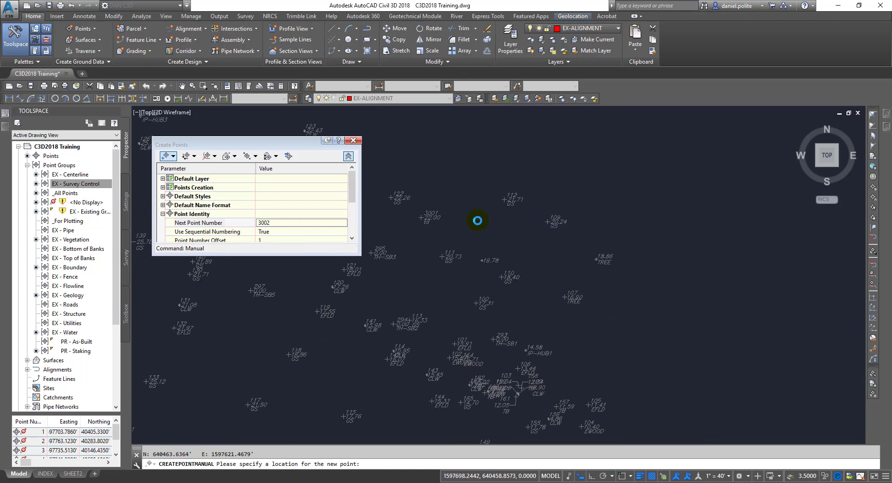
click(523, 222)
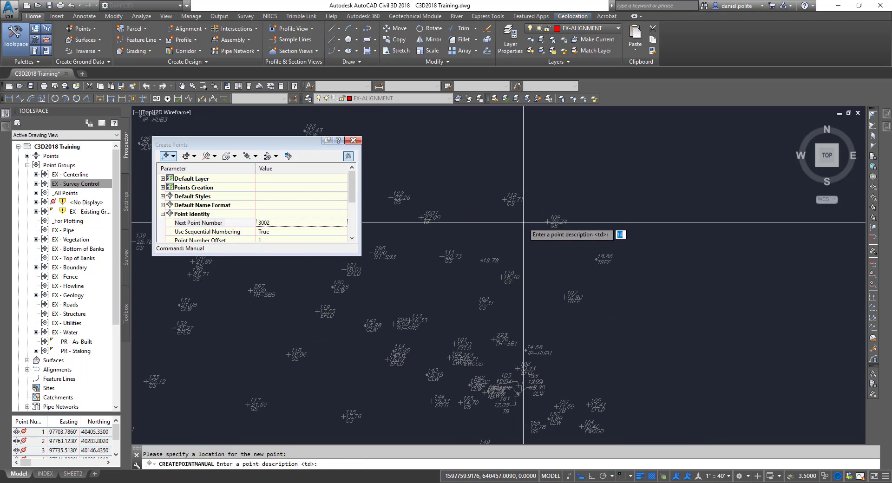
key(Return)
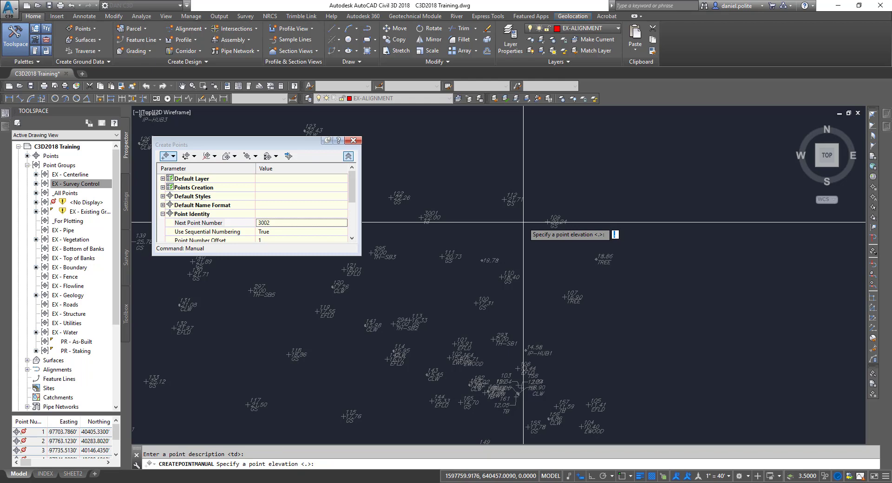
text(22)
key(Return)
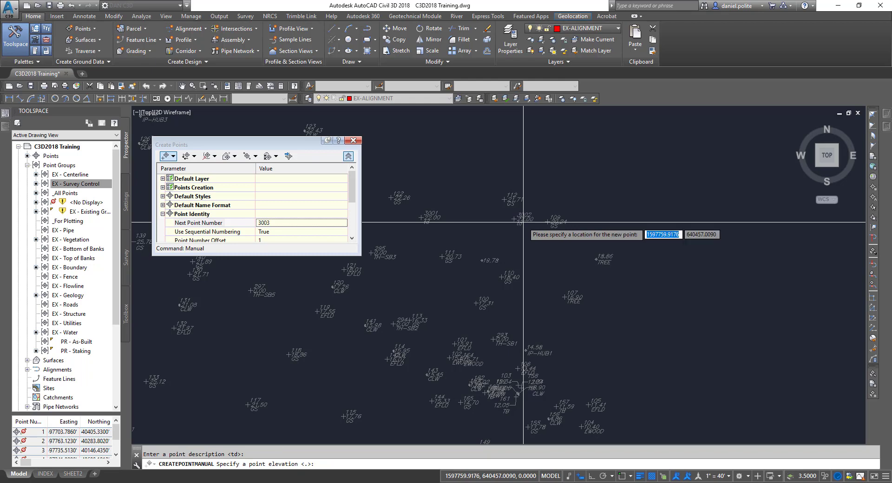
key(Escape)
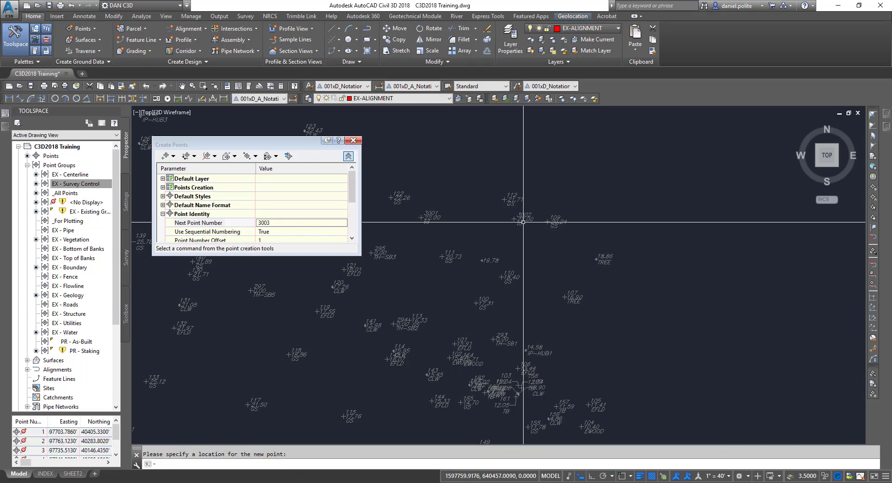
scroll(439, 250, down, 2)
scroll(567, 236, up, 5)
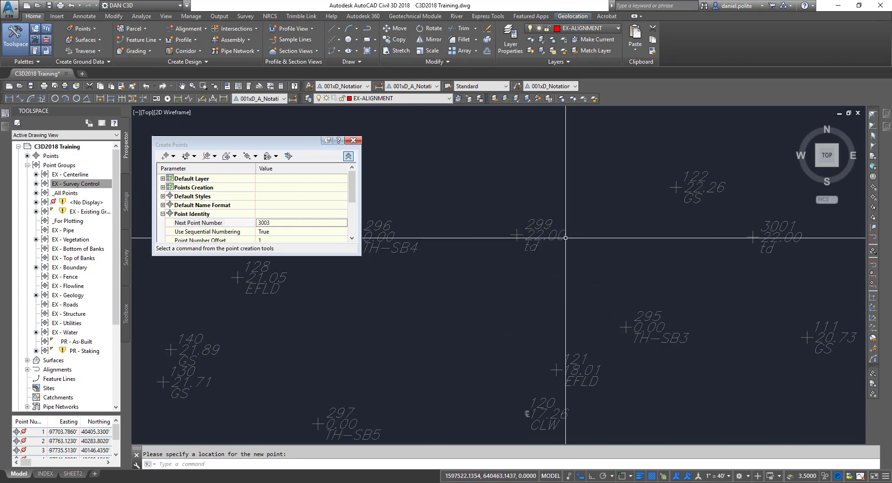
click(350, 140)
middle_drag(531, 234, 372, 217)
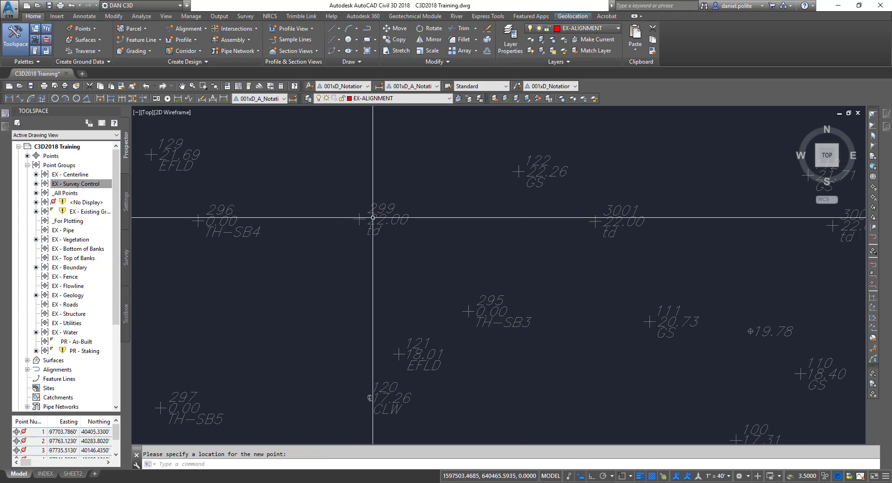
Edit point 299 in the point editor, set its point number to 3000, and close the editor.
click(381, 211)
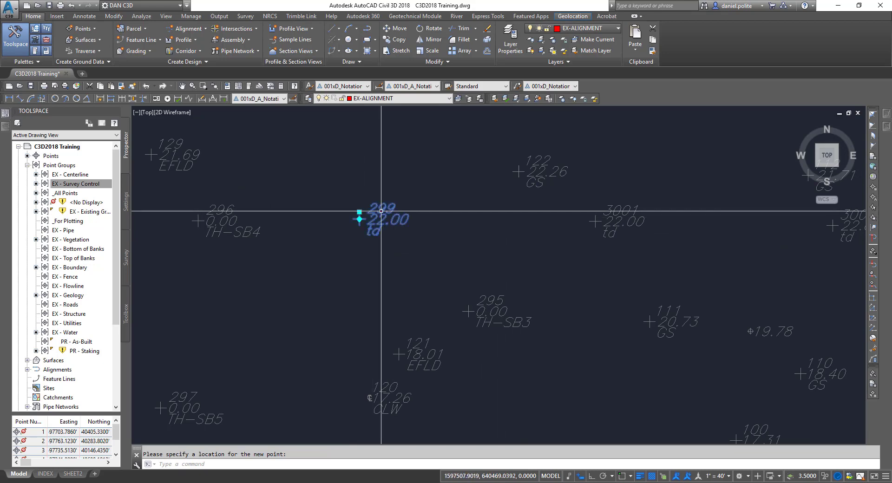
right_click(381, 211)
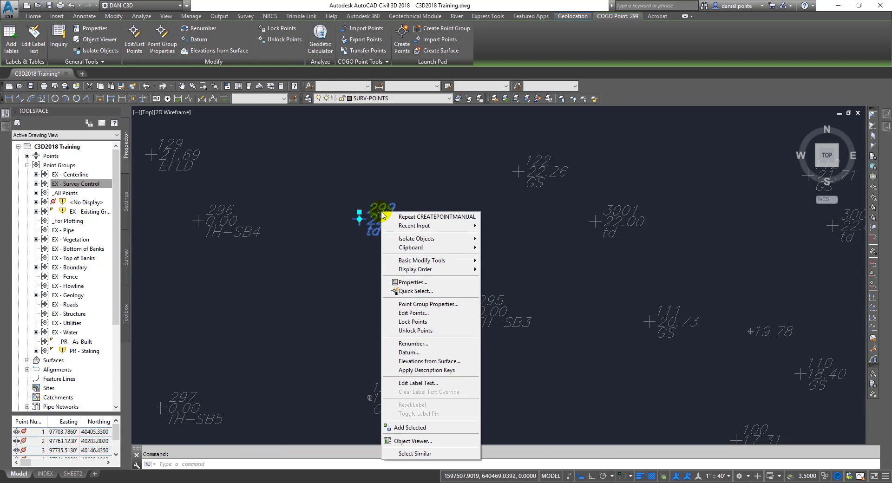
click(453, 313)
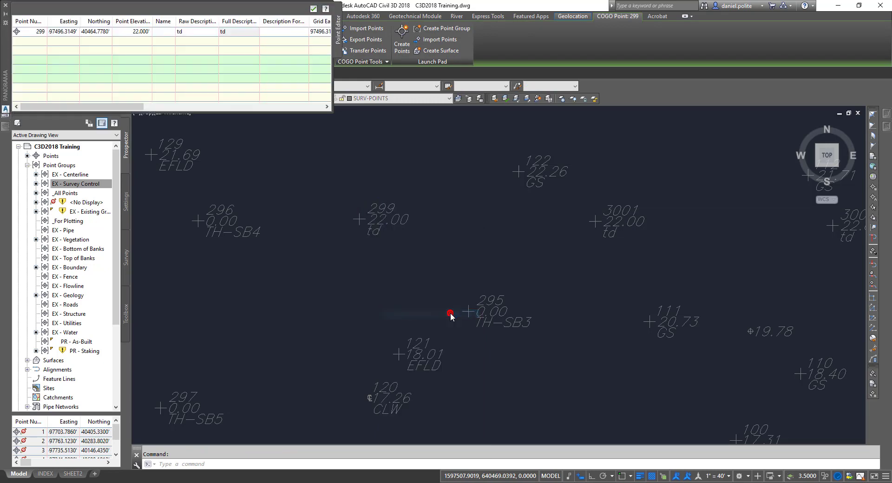
click(39, 32)
click(35, 29)
click(33, 32)
drag(34, 32, 46, 31)
text(3000)
click(39, 64)
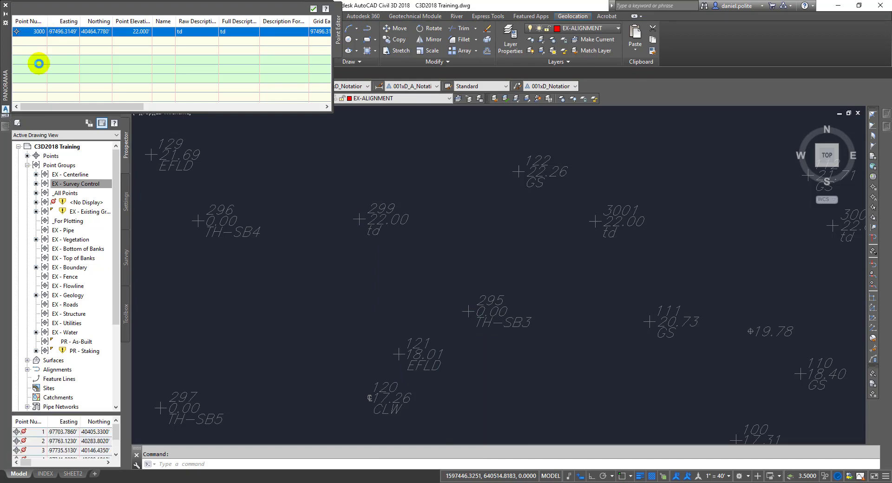
click(338, 293)
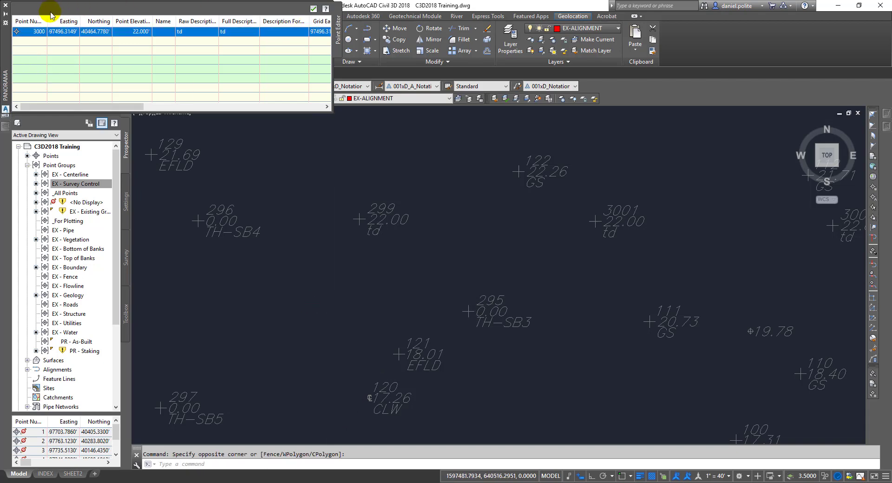
click(6, 6)
Regenerate the drawing and update all out-of-date point groups.
text(regen)
key(Return)
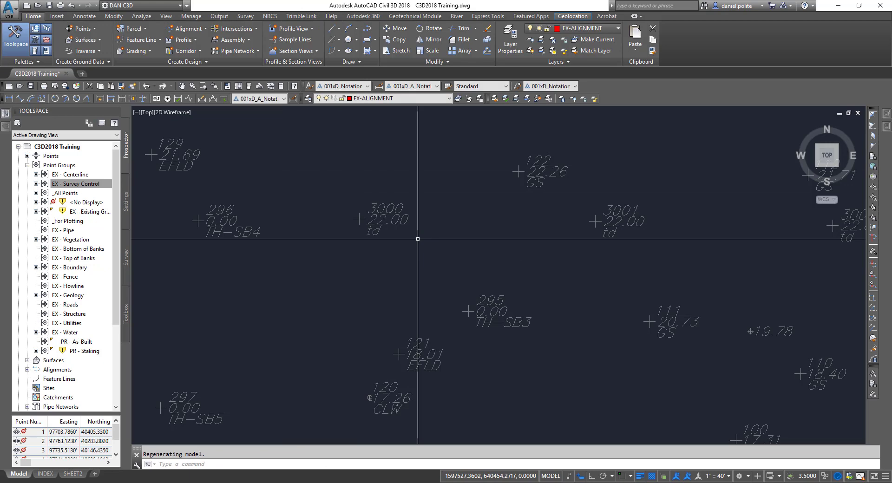
scroll(392, 212, up, 2)
scroll(476, 233, down, 2)
middle_drag(651, 226, 456, 210)
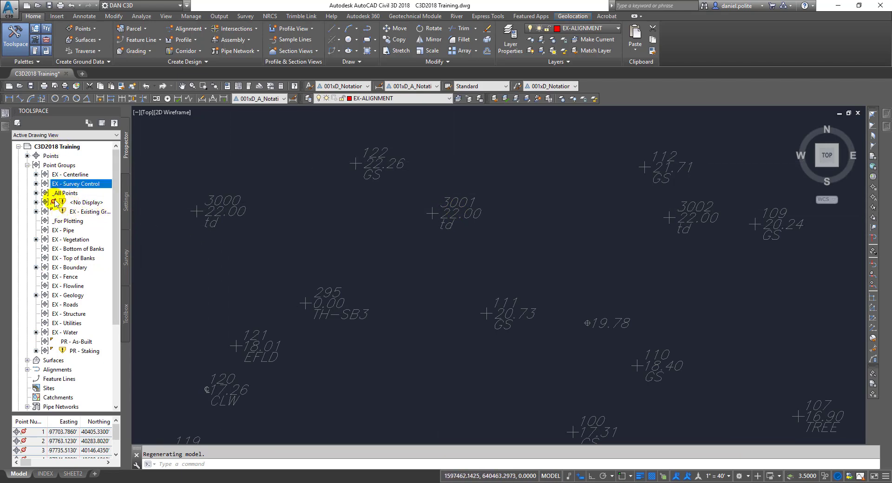
right_click(73, 167)
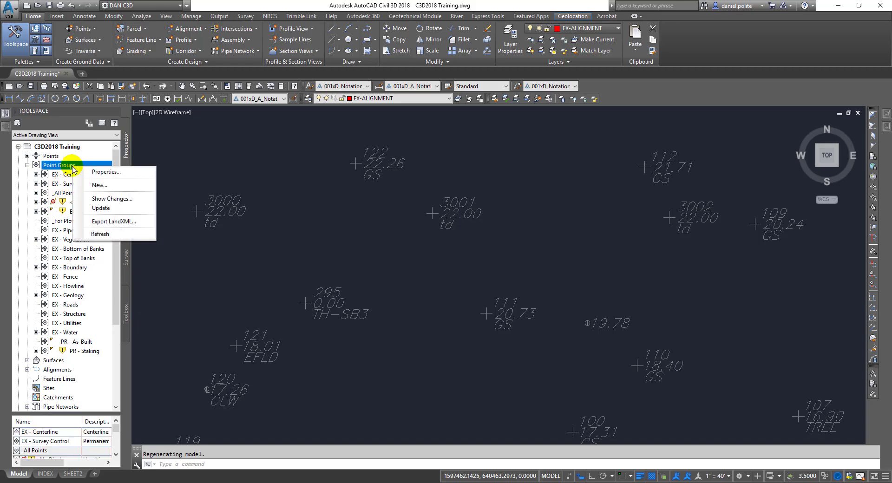
click(103, 208)
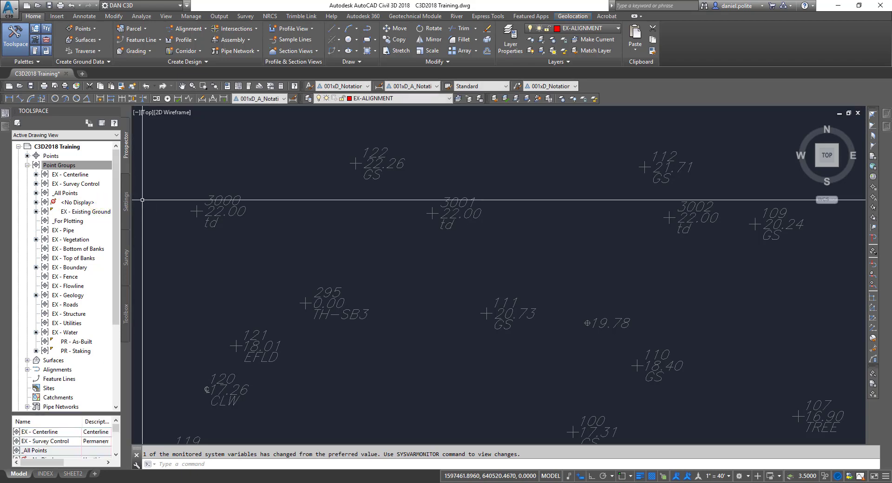
mouse_move(579, 190)
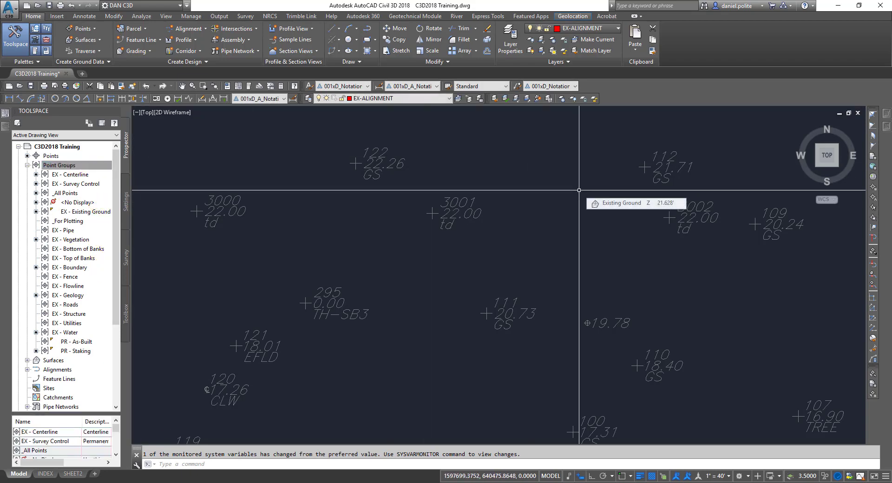
scroll(579, 190, down, 3)
scroll(450, 171, up, 3)
middle_drag(450, 171, 253, 284)
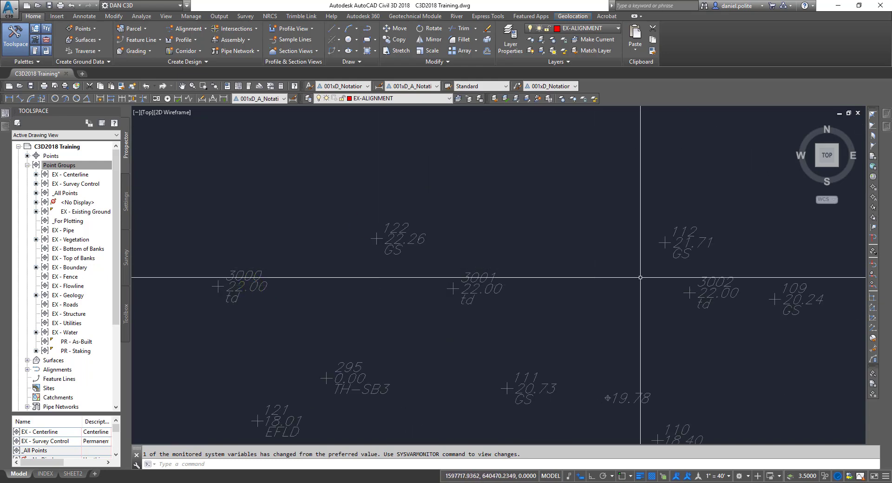
scroll(719, 294, down, 2)
middle_drag(719, 294, 680, 259)
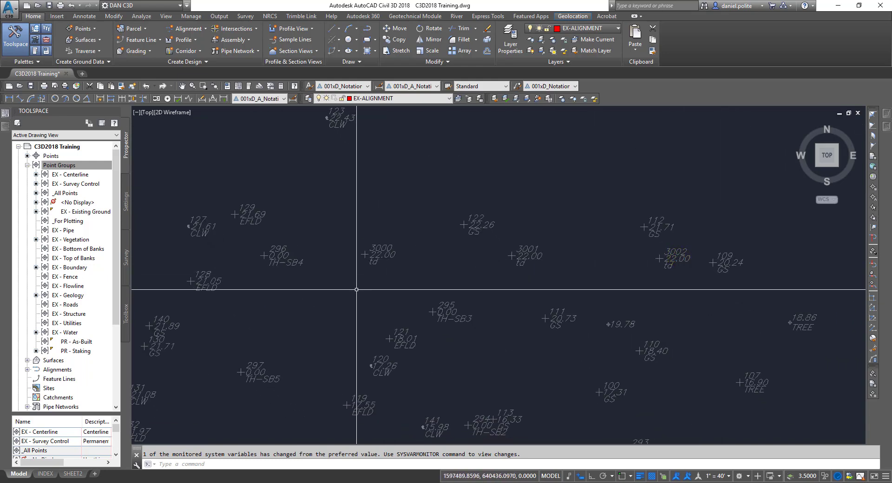
mouse_move(600, 244)
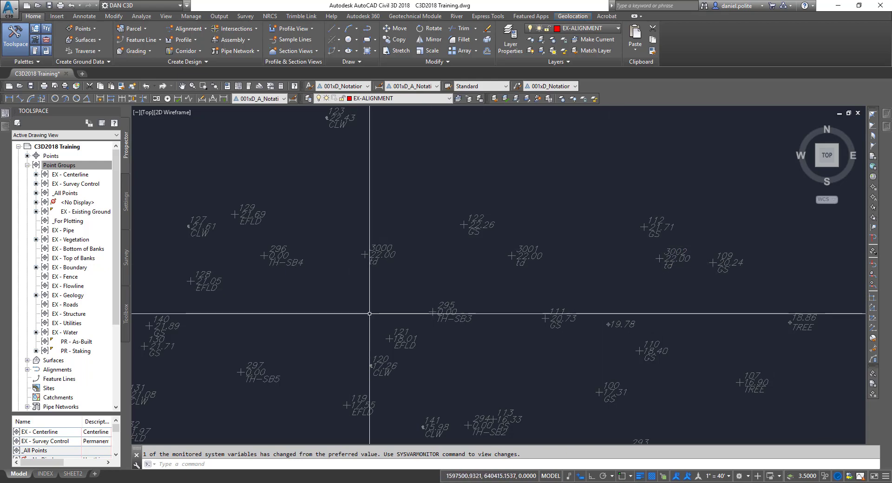
List the points in the PR - Staking point group, enlarge the list, and check the entries for points 3000, 3001 and 3002.
click(73, 351)
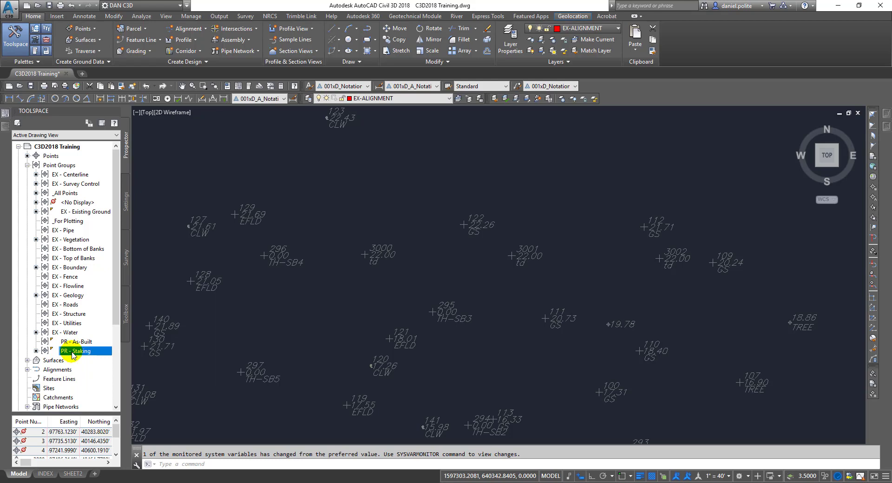
drag(116, 252, 116, 283)
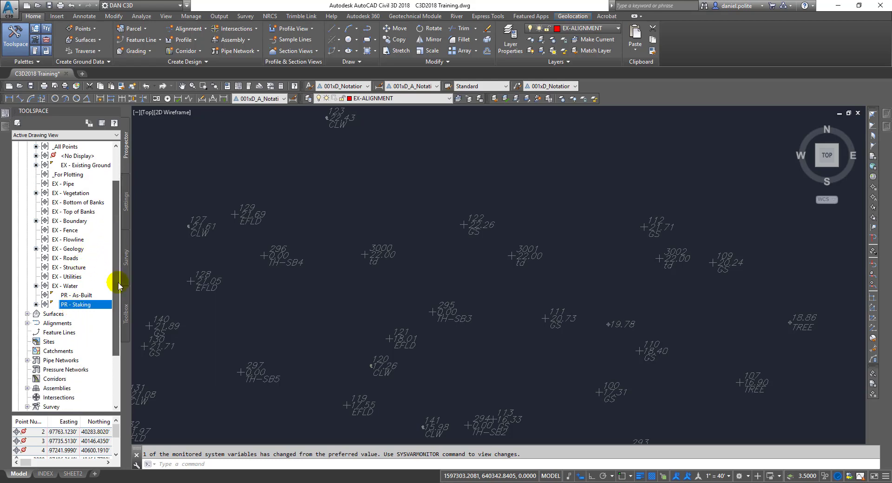
drag(52, 413, 55, 334)
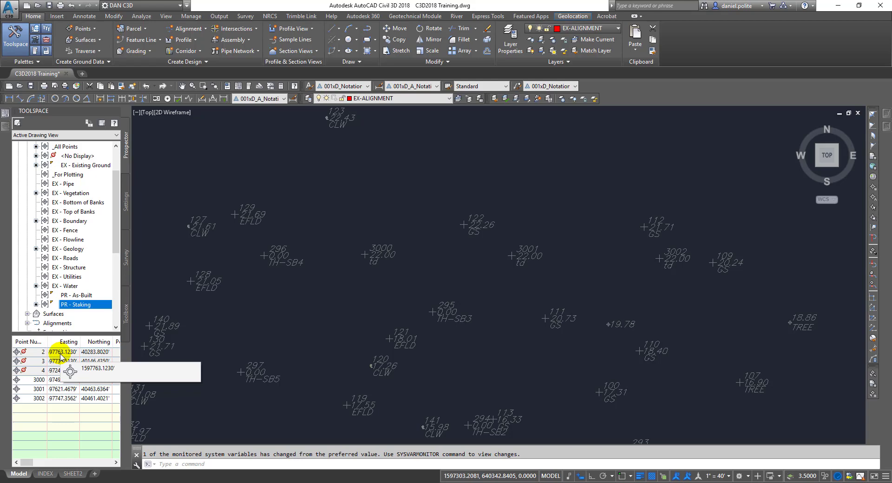
click(41, 379)
click(42, 389)
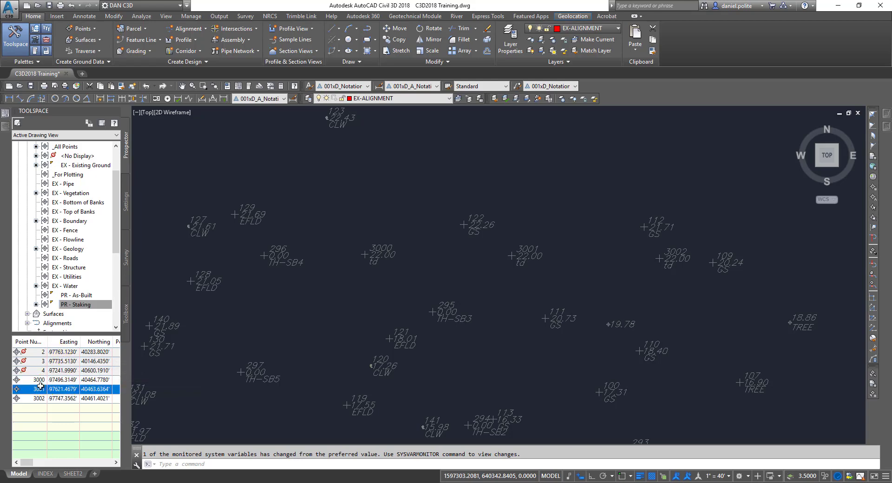
click(42, 398)
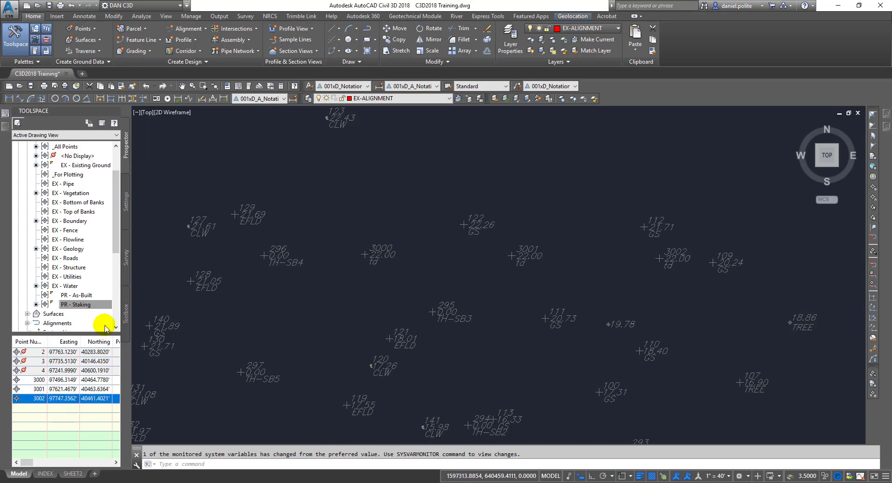
mouse_move(90, 310)
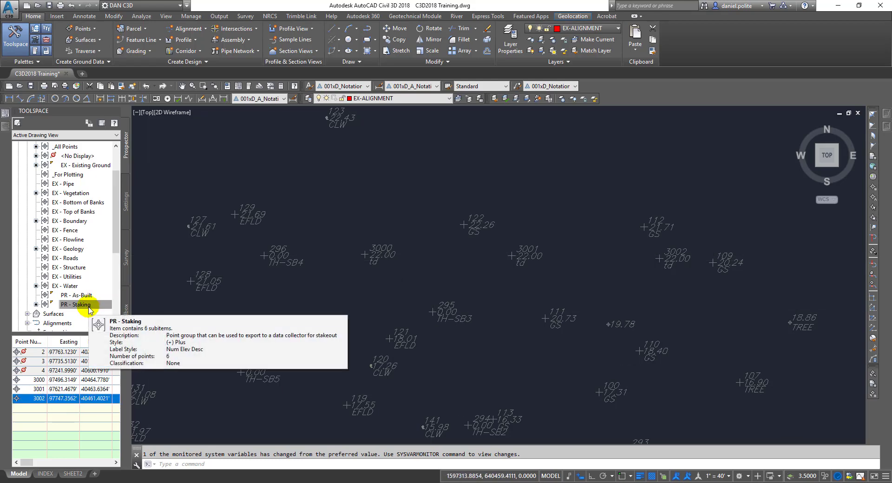
click(448, 271)
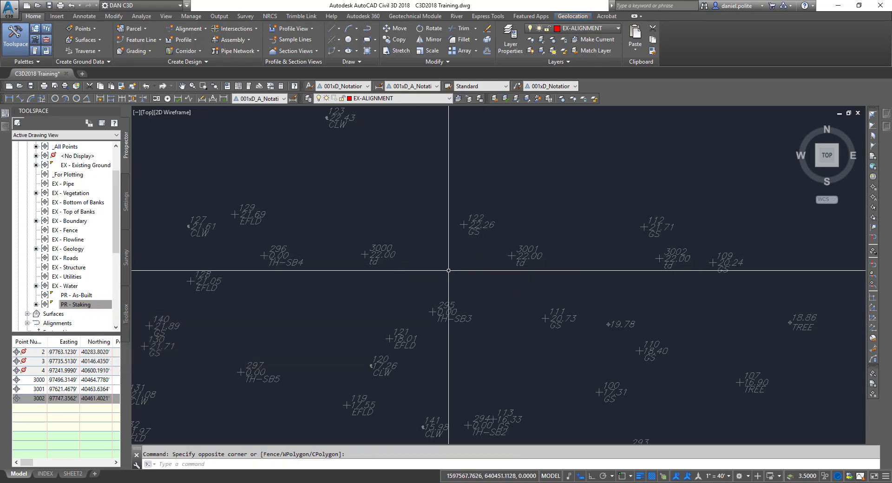